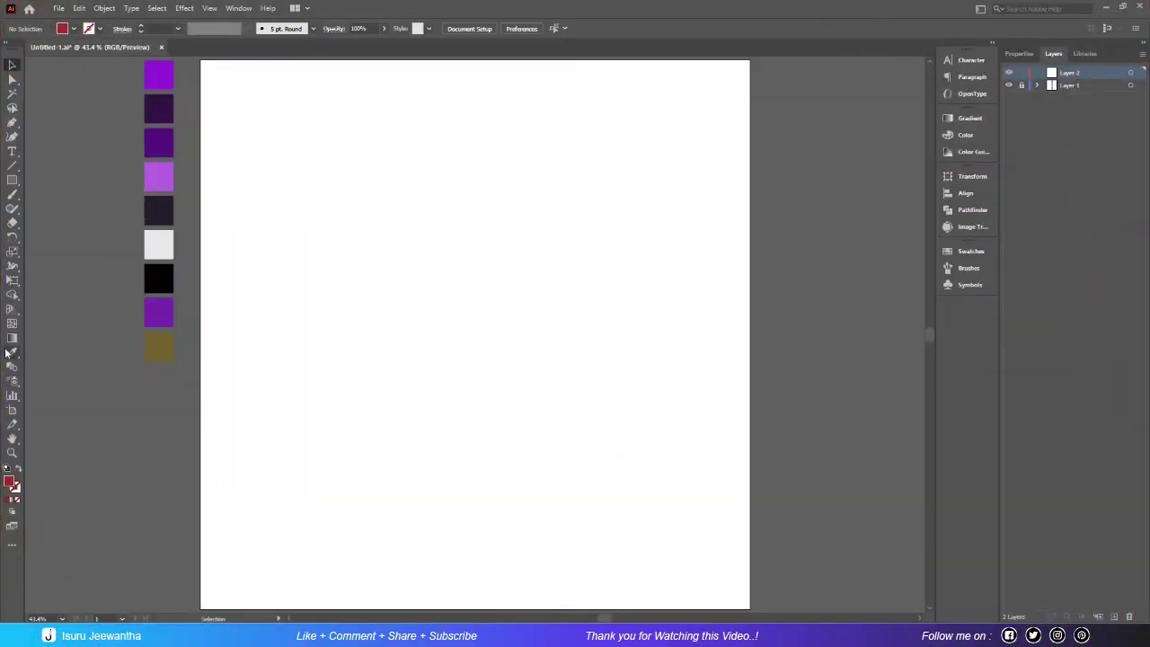
Select the Eyedropper tool to sample colours from the reference swatches.
click(11, 354)
Draw a circle about 474 px across and fill it with the White, Black gradient.
drag(12, 186, 77, 211)
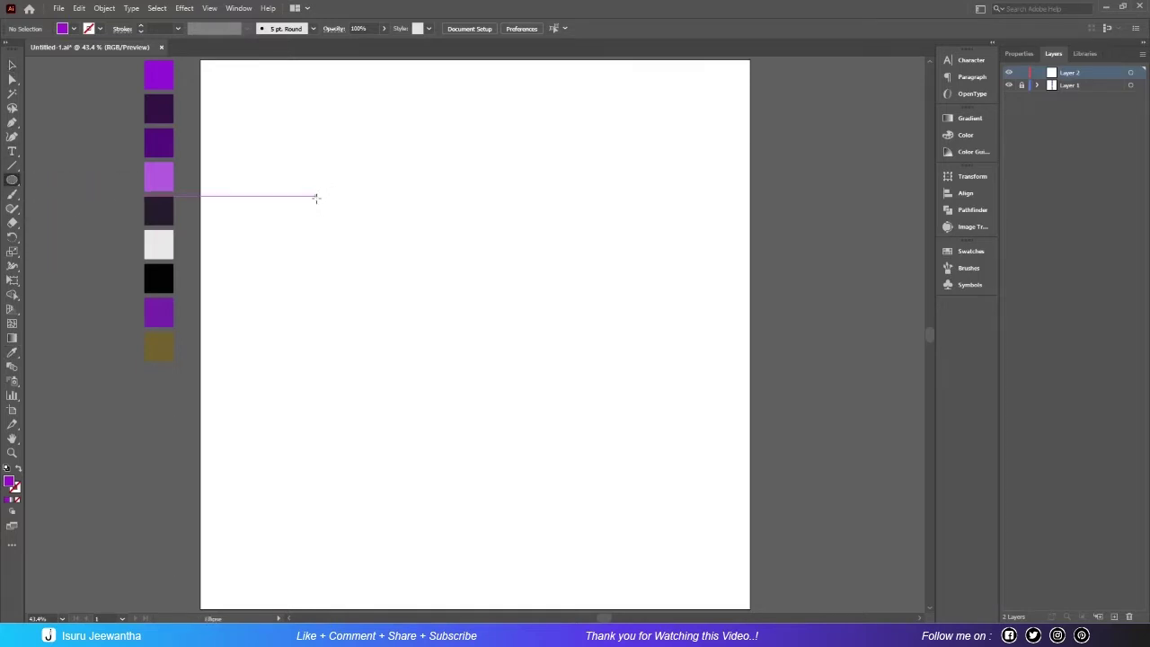
drag(317, 195, 558, 437)
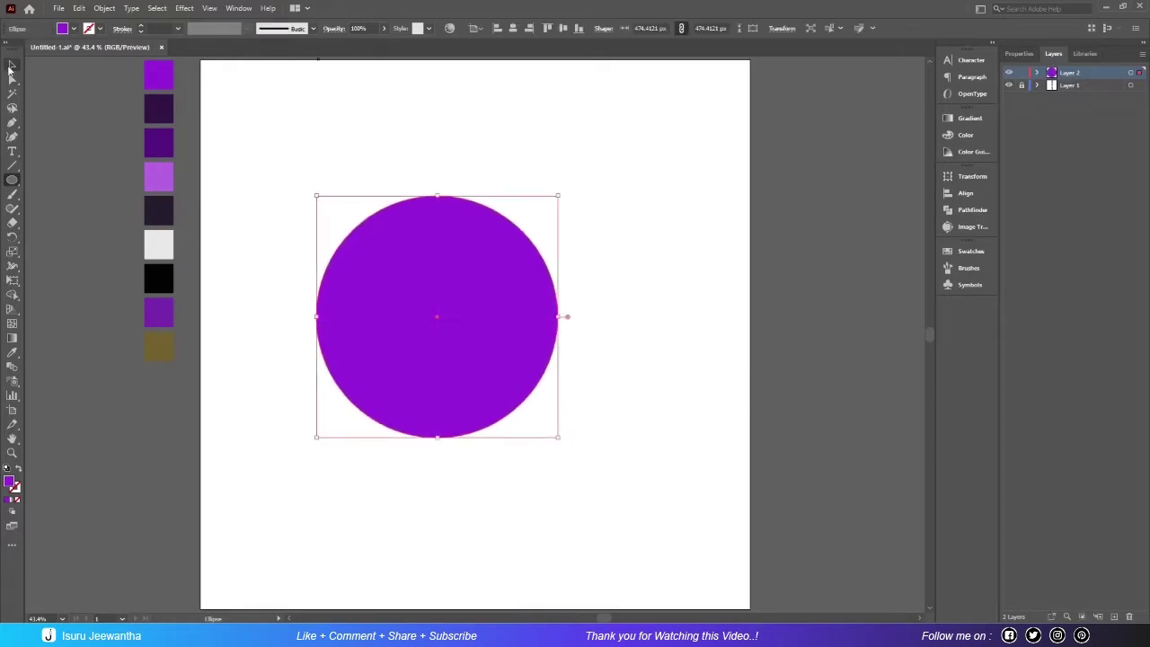
click(12, 65)
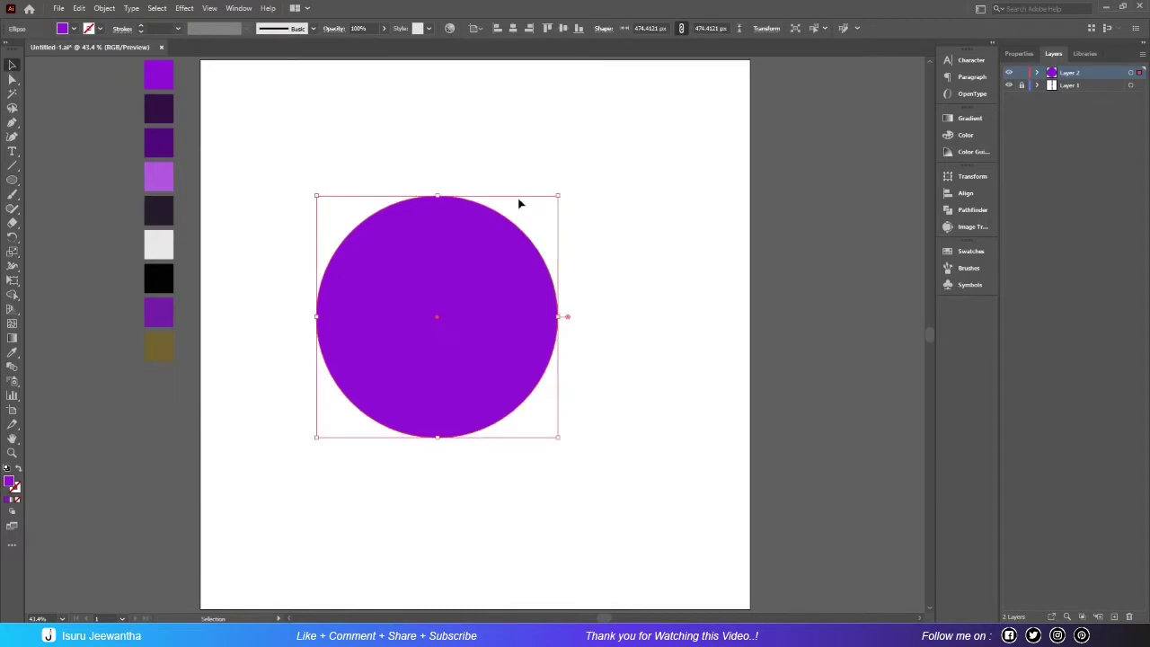
click(74, 28)
click(7, 79)
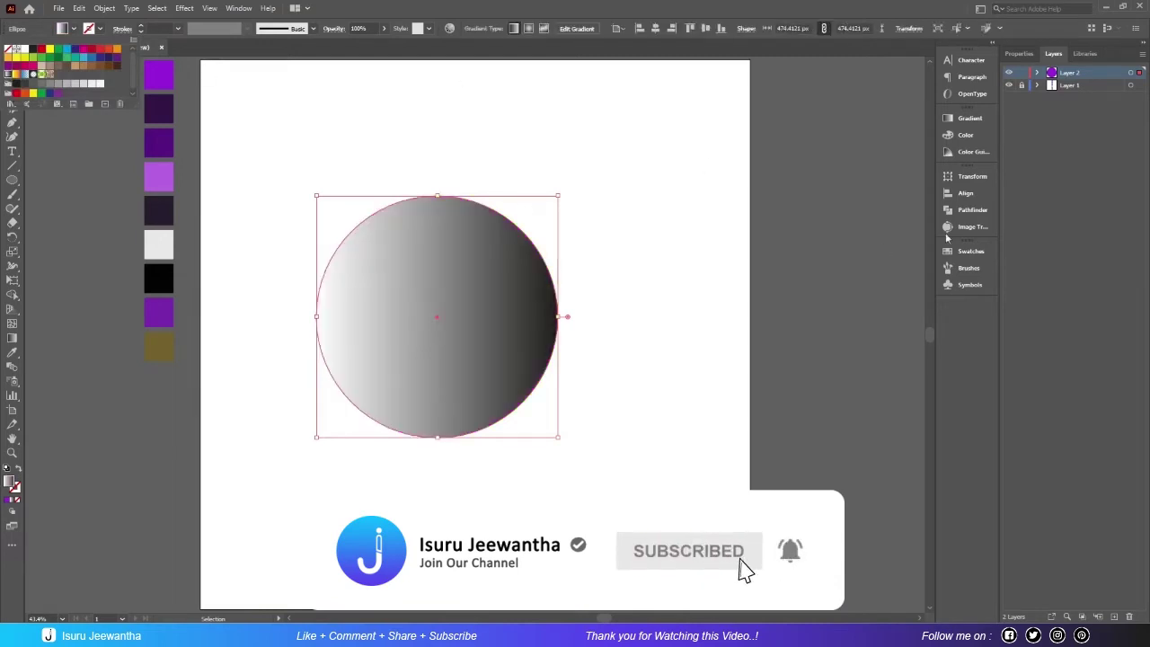
Eyedrop dark purple into the gradient's right stop and light purple into its left stop.
click(968, 121)
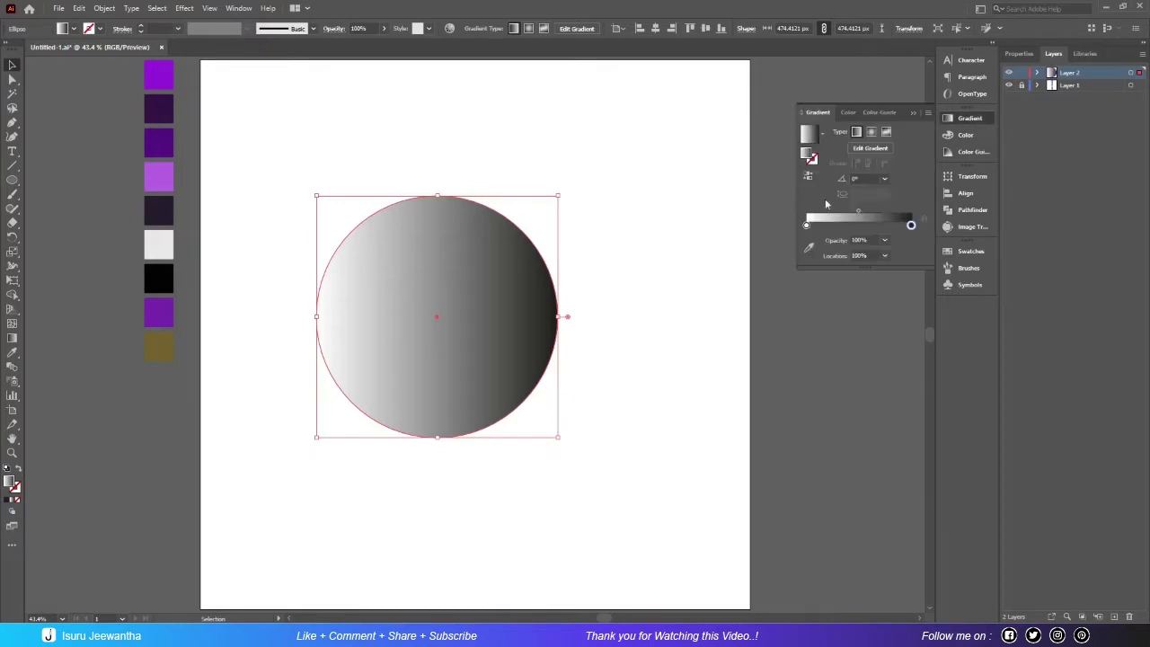
click(809, 248)
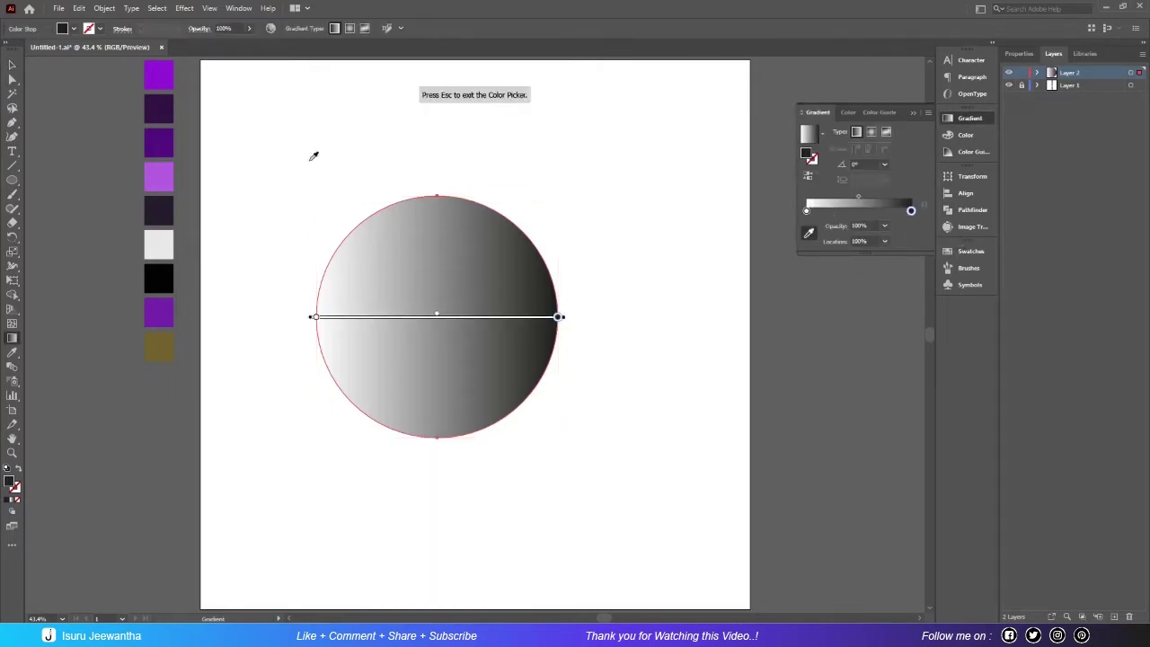
click(167, 139)
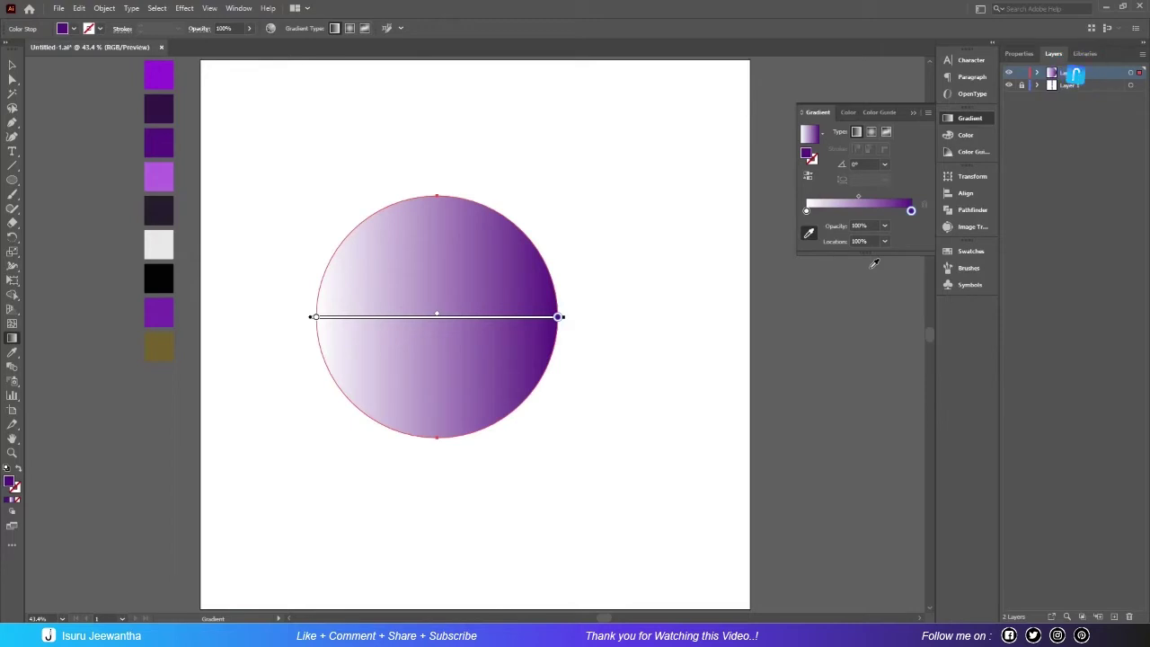
click(808, 211)
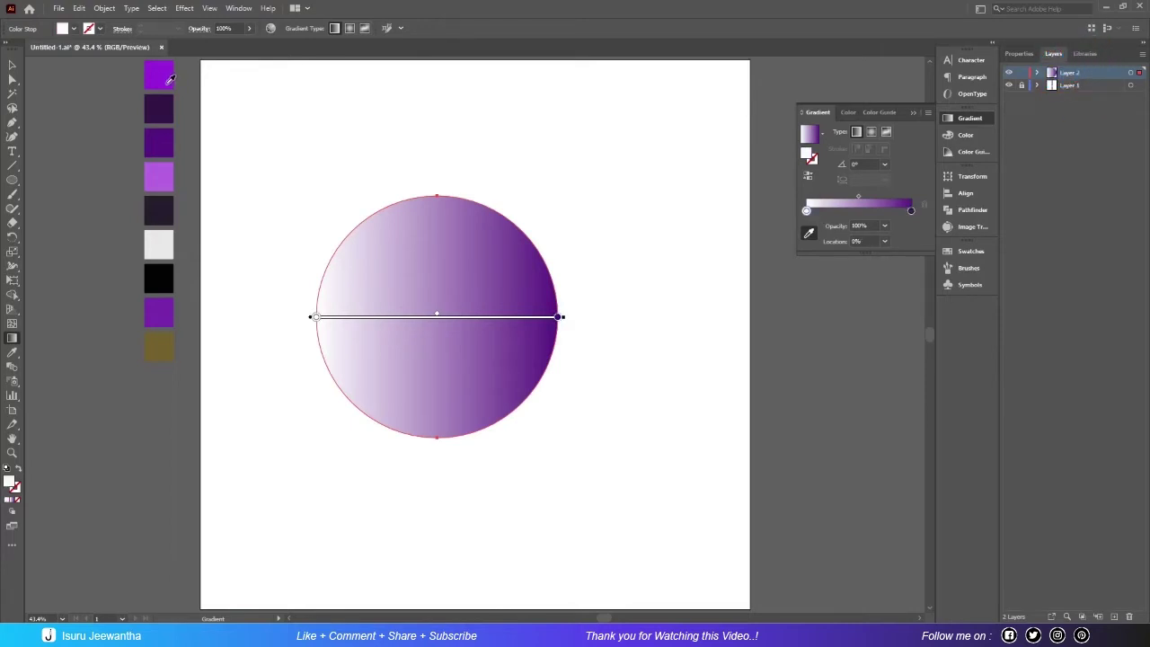
click(167, 169)
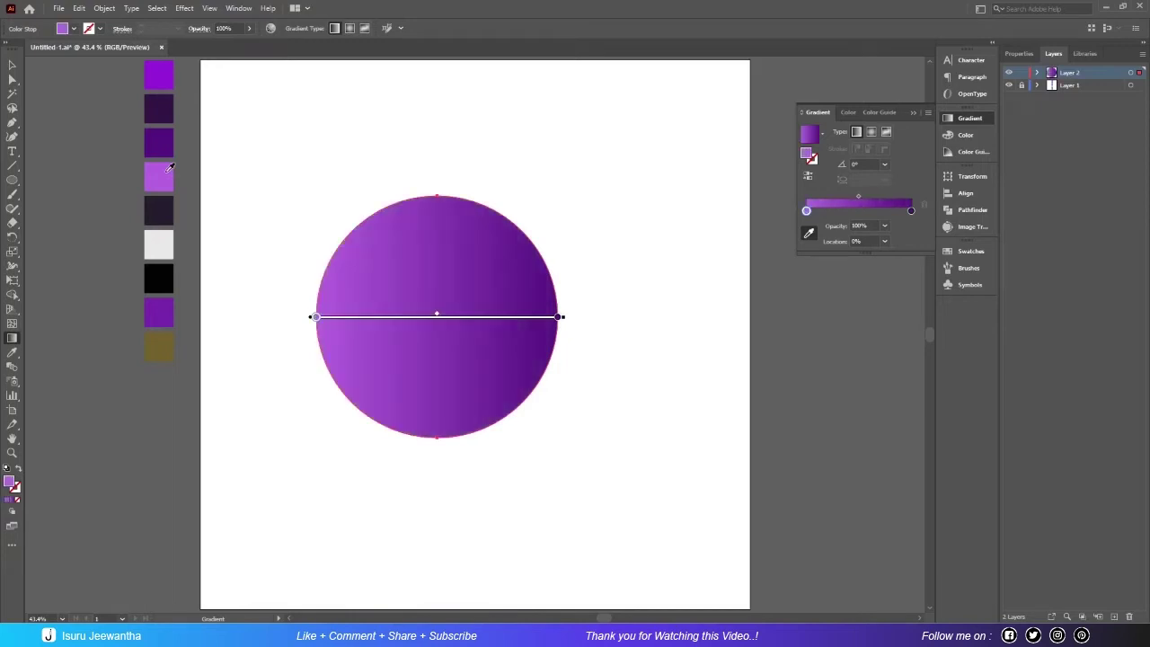
Add a dark purple stop near 87% and a vivid purple stop near 14%.
click(899, 213)
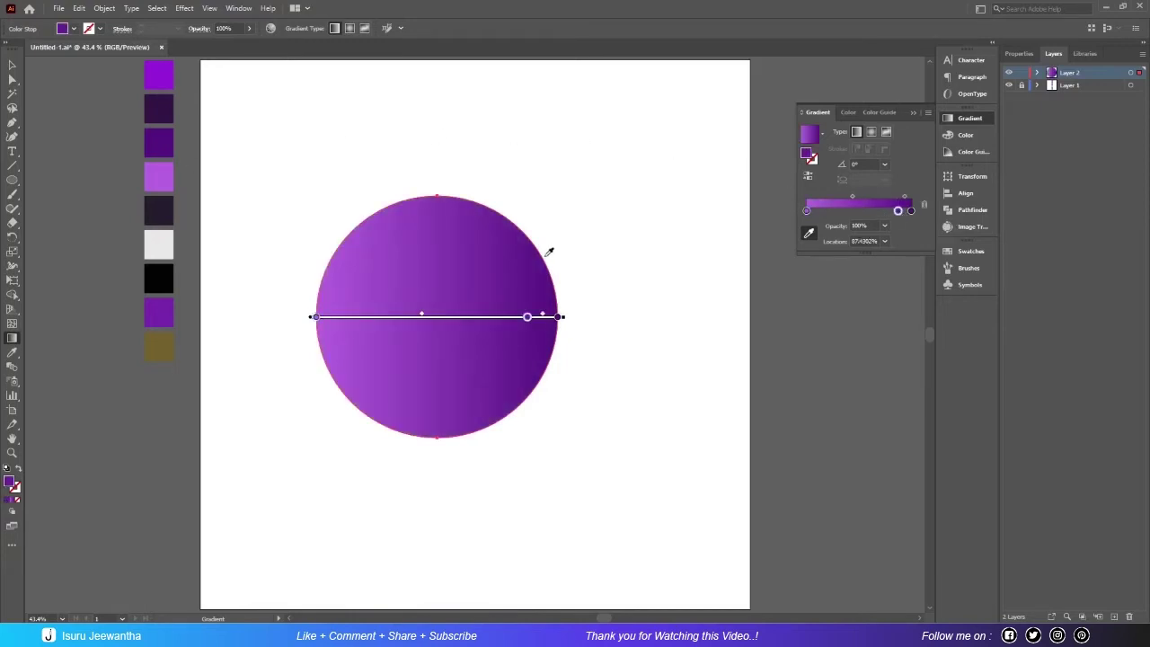
click(165, 107)
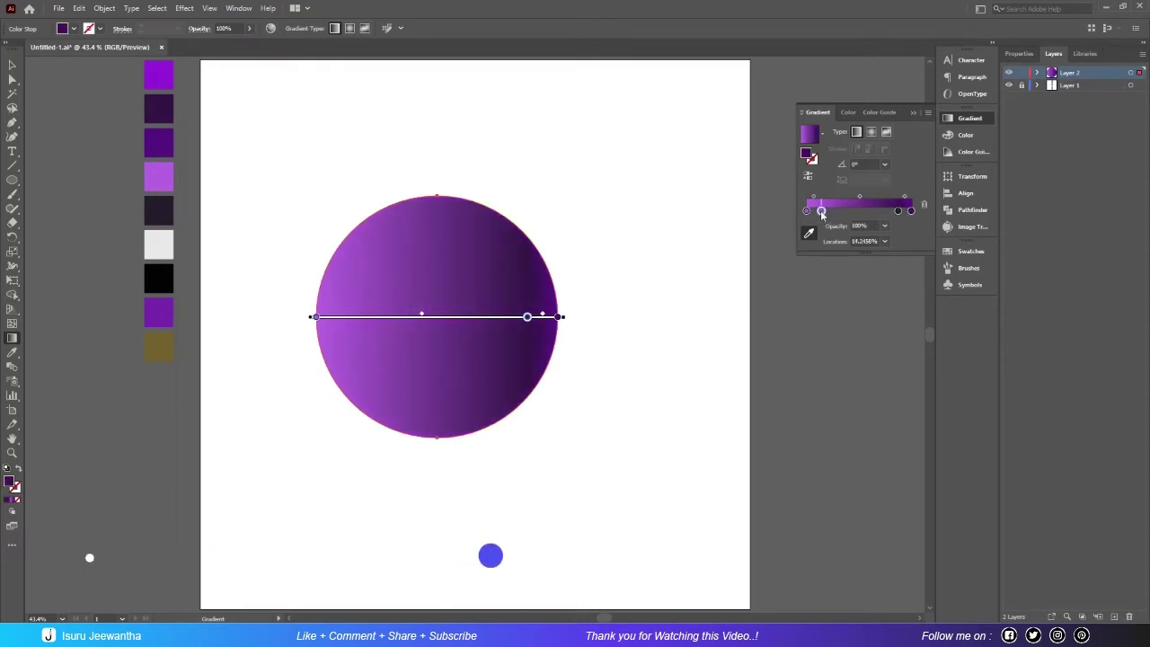
click(821, 211)
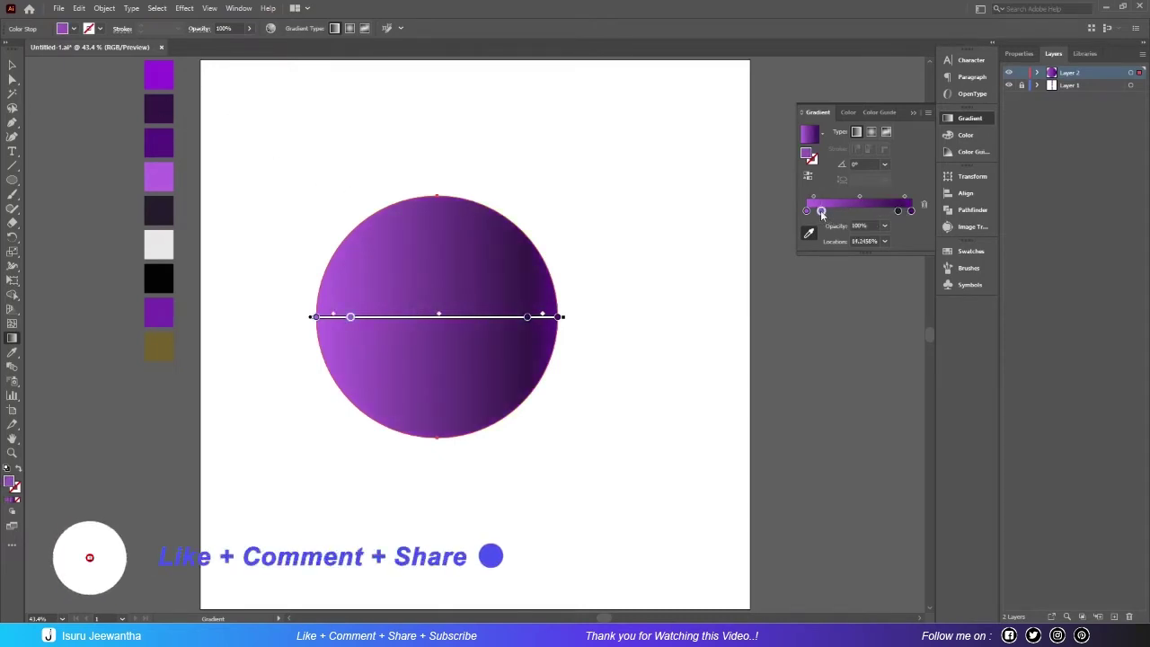
click(159, 142)
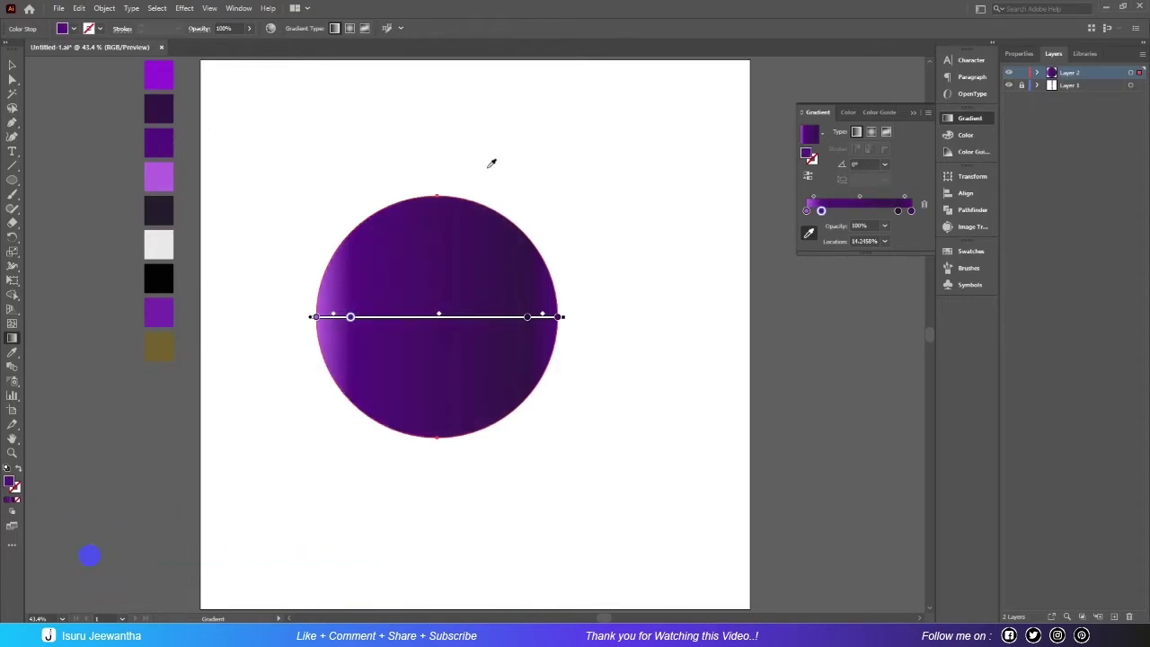
click(158, 84)
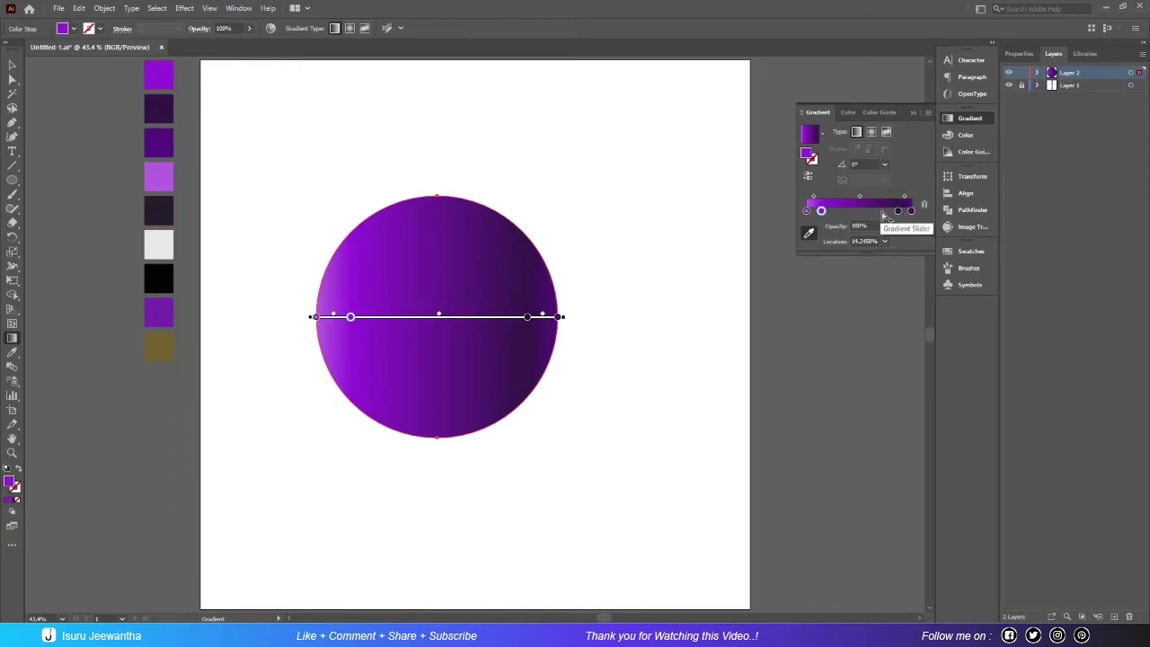
Shift the midpoint left, nudge the dark right stop inward, and make the gradient radial.
click(853, 197)
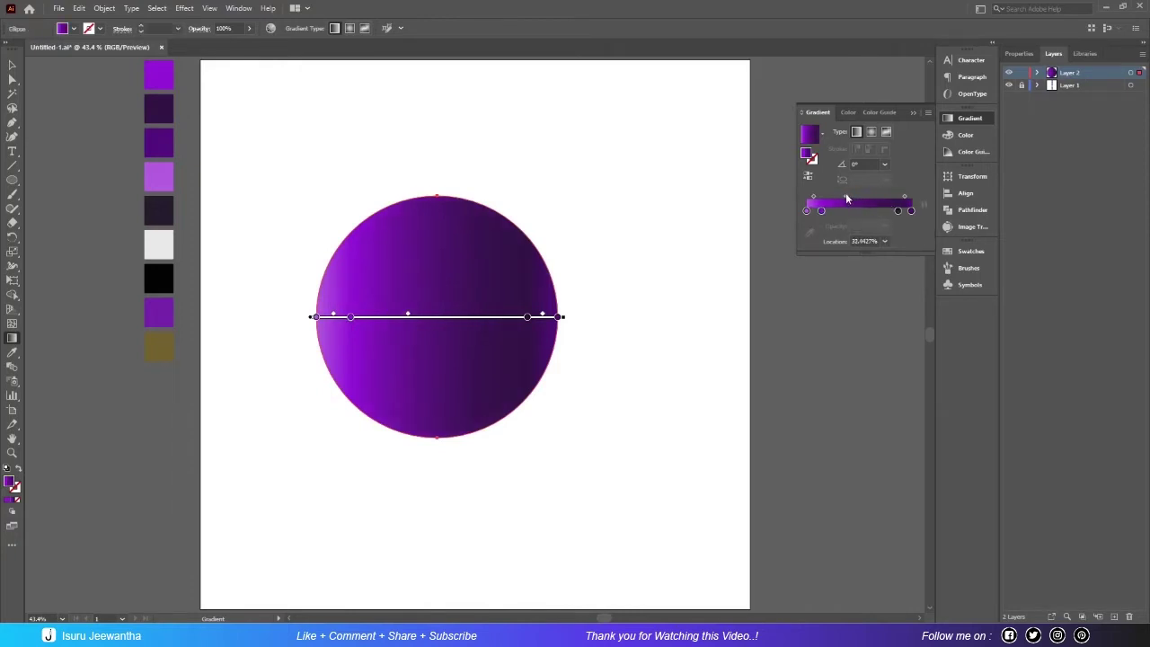
drag(846, 199, 823, 210)
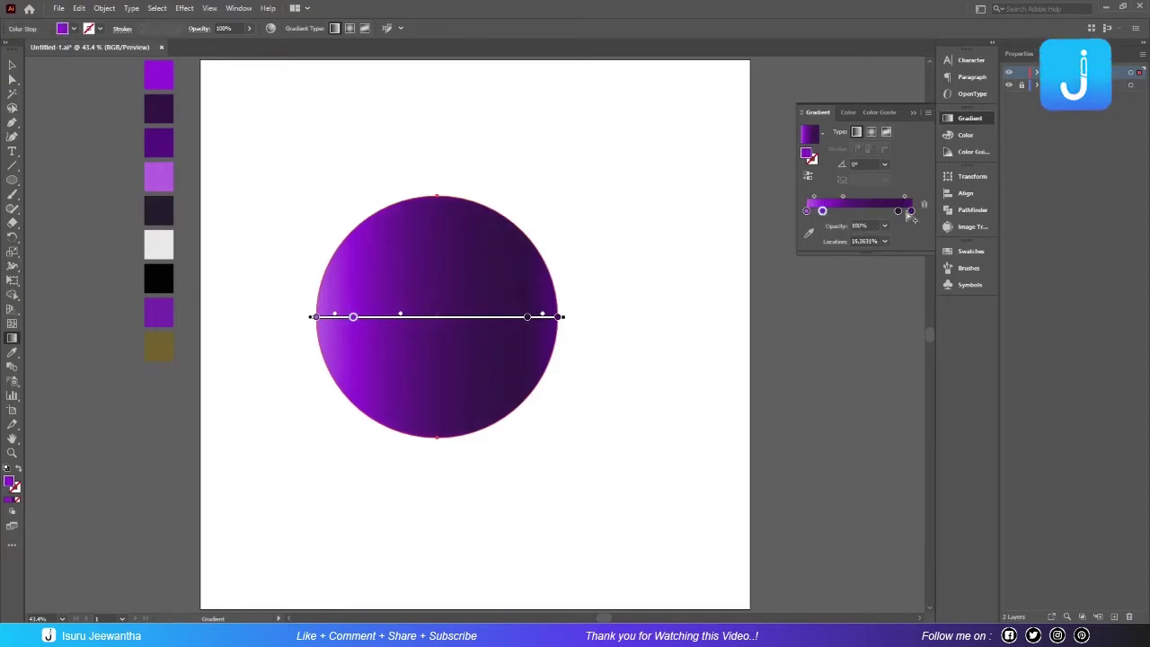
drag(896, 212, 902, 215)
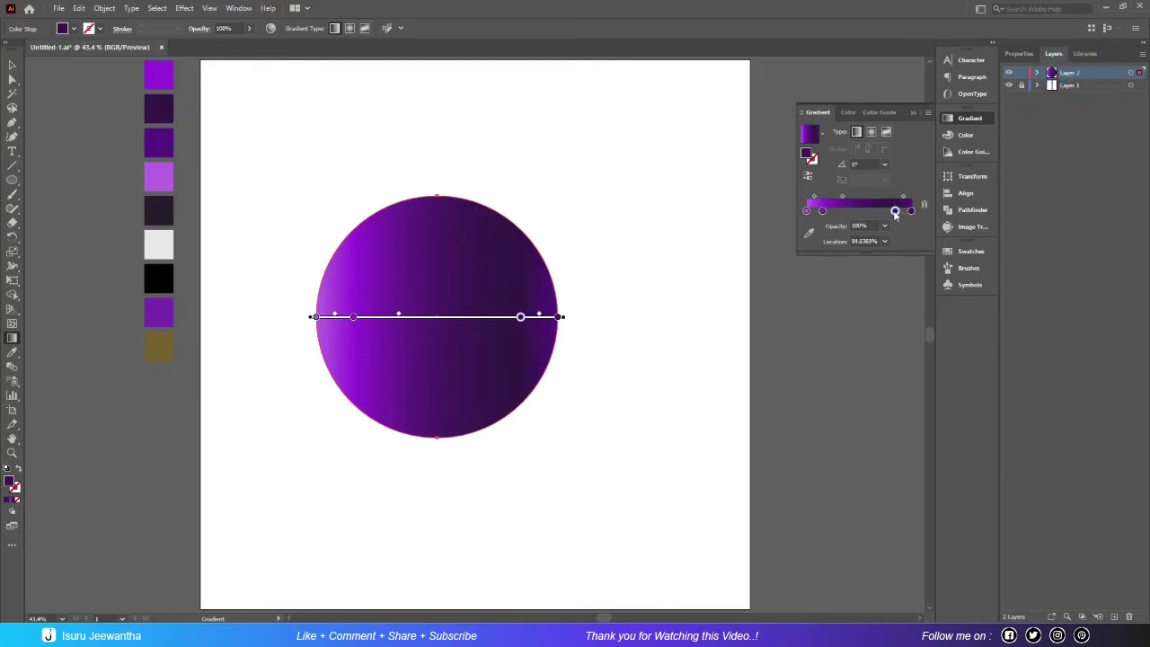
click(871, 133)
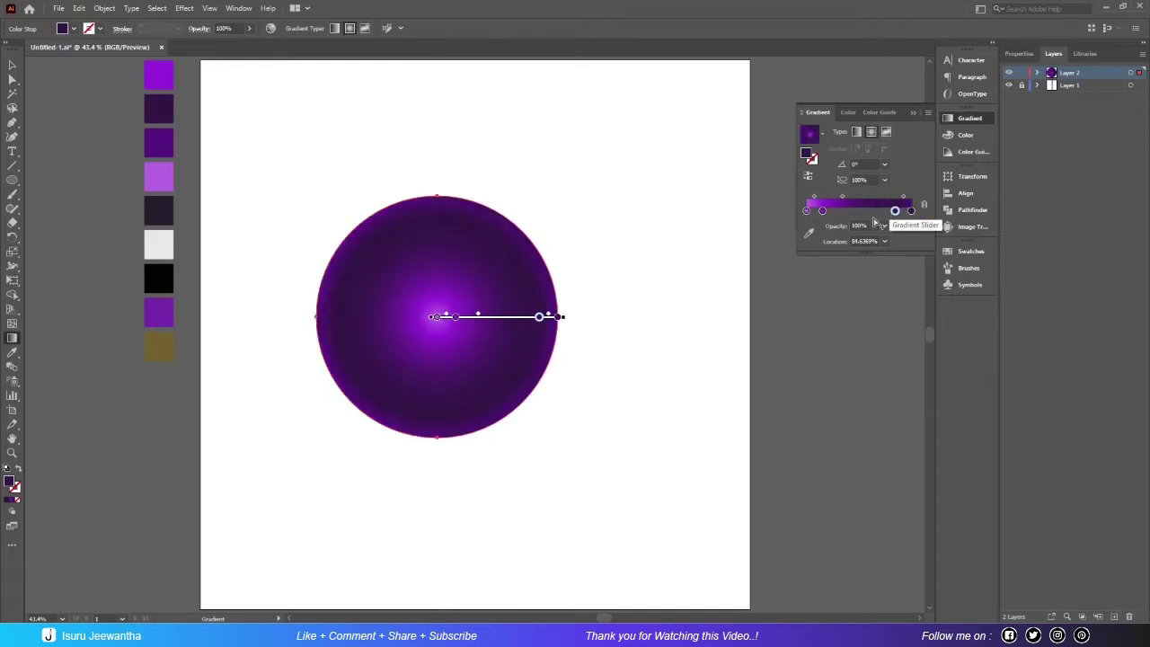
Move the outer dark stop to about 78% and place the glow toward the circle's upper right.
drag(896, 211, 902, 215)
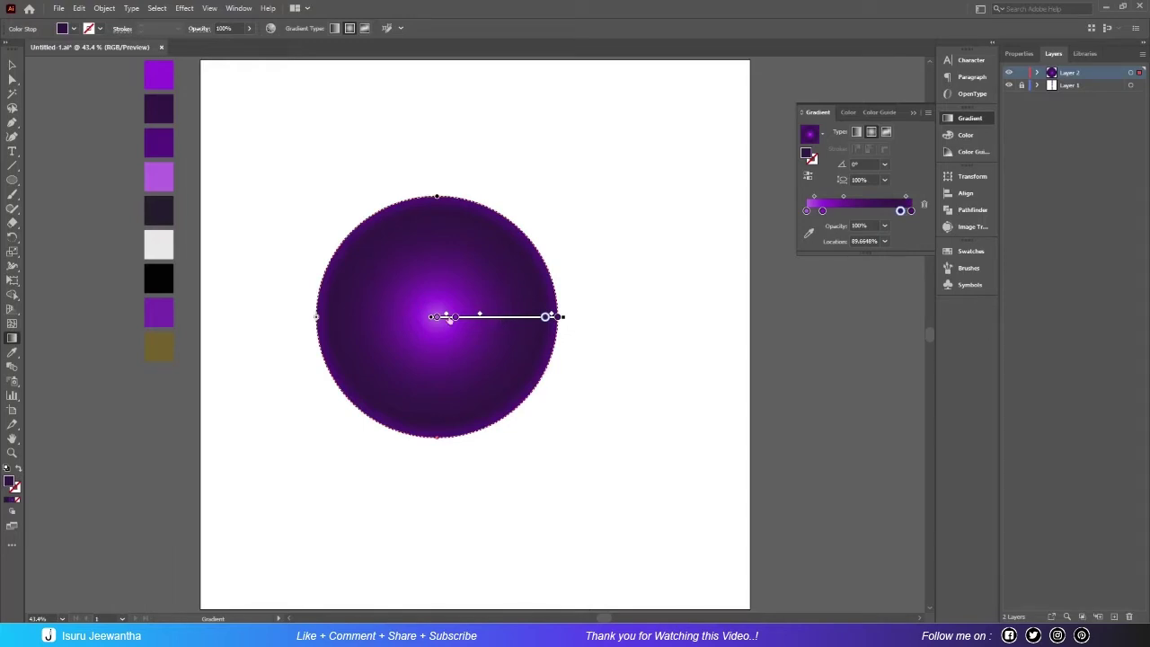
mouse_move(428, 315)
mouse_down()
mouse_move(442, 264)
mouse_move(491, 268)
mouse_up()
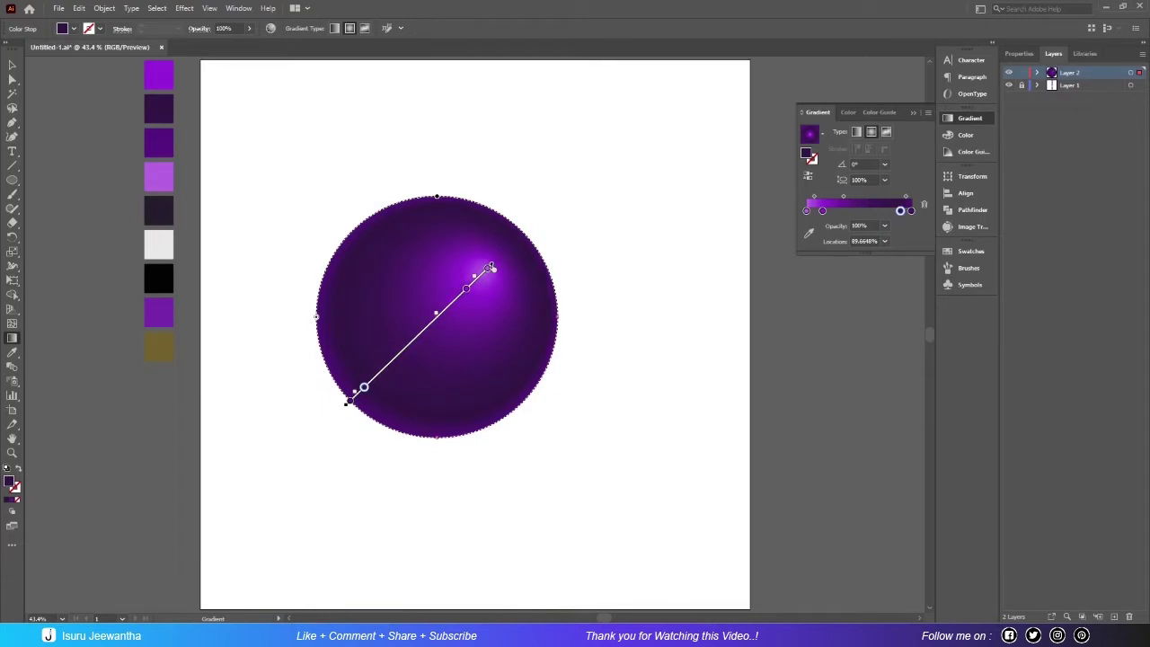
click(488, 269)
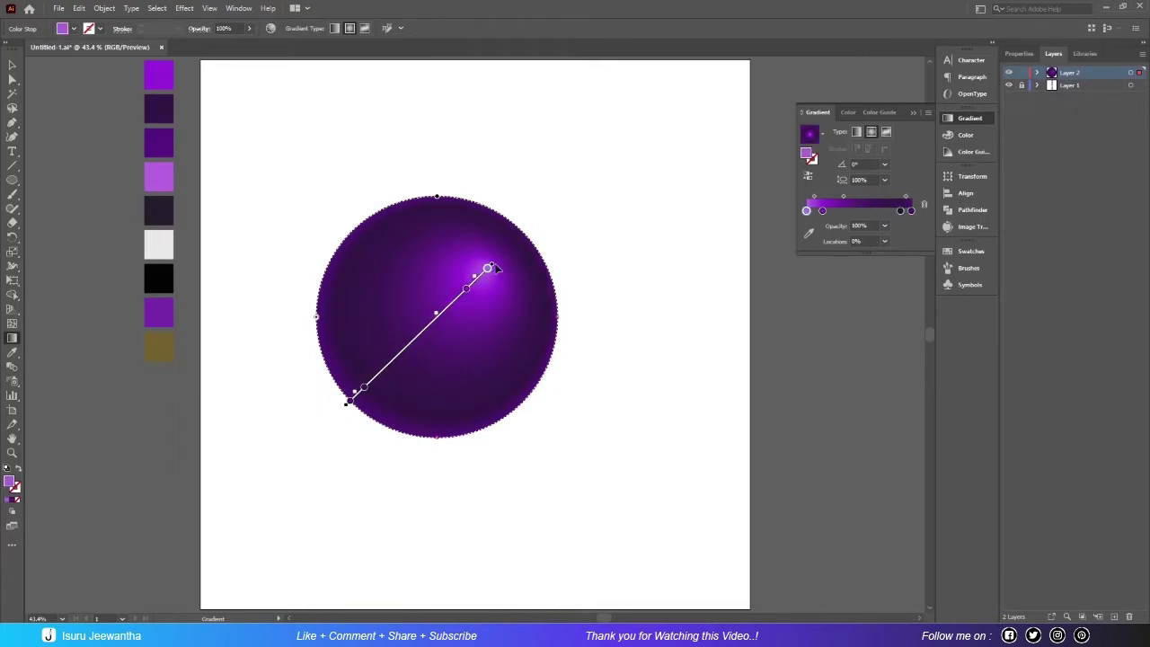
drag(493, 268, 483, 283)
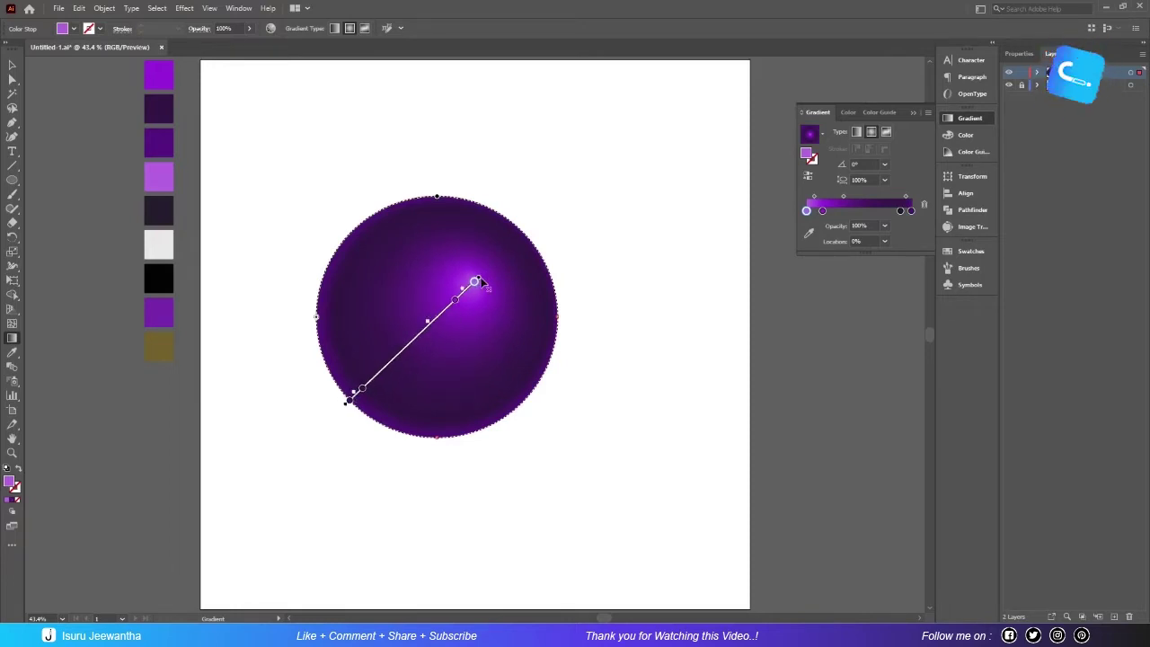
drag(475, 282, 483, 276)
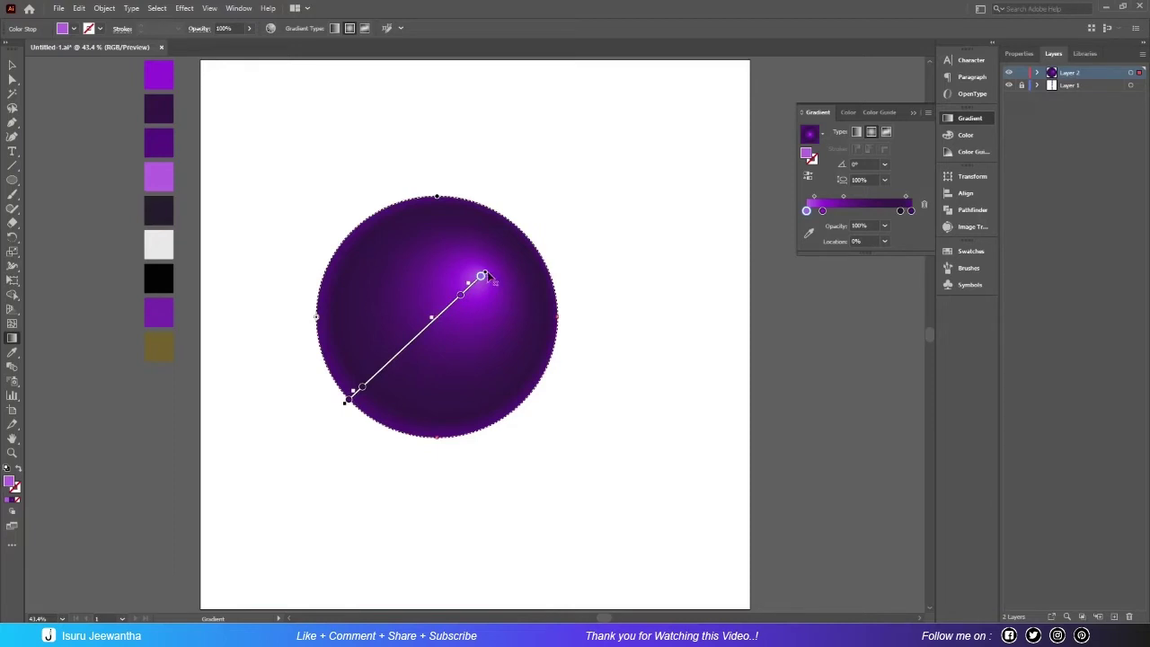
drag(486, 275, 488, 278)
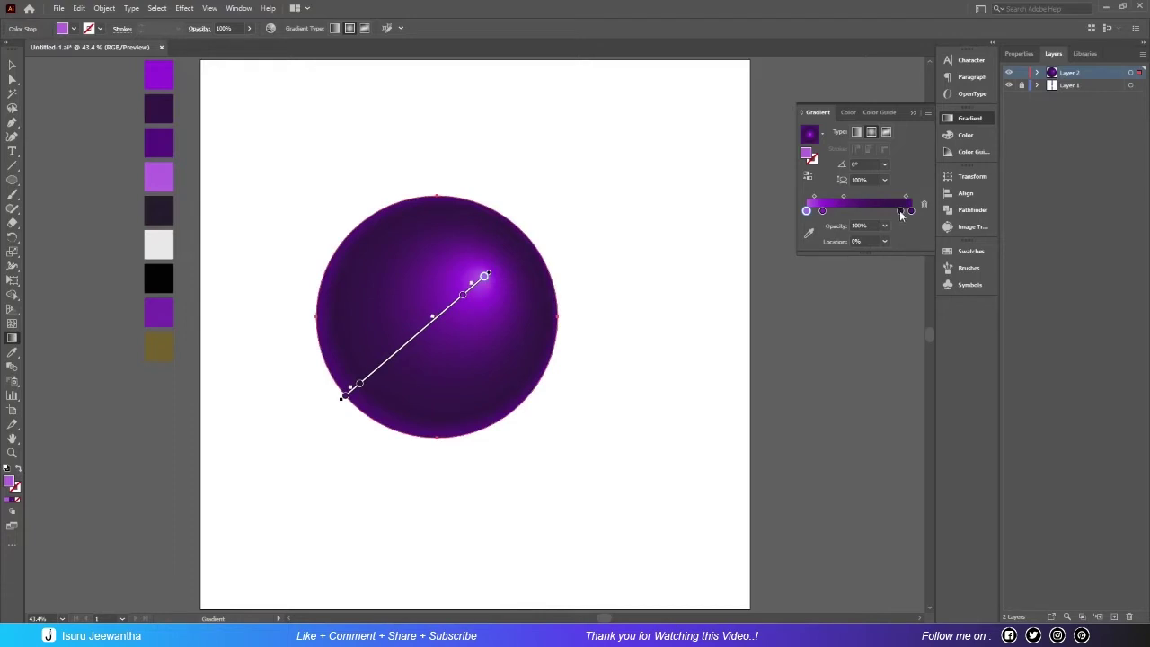
Nudge the dark end stop inward and push the midpoint right to widen the glow.
click(901, 211)
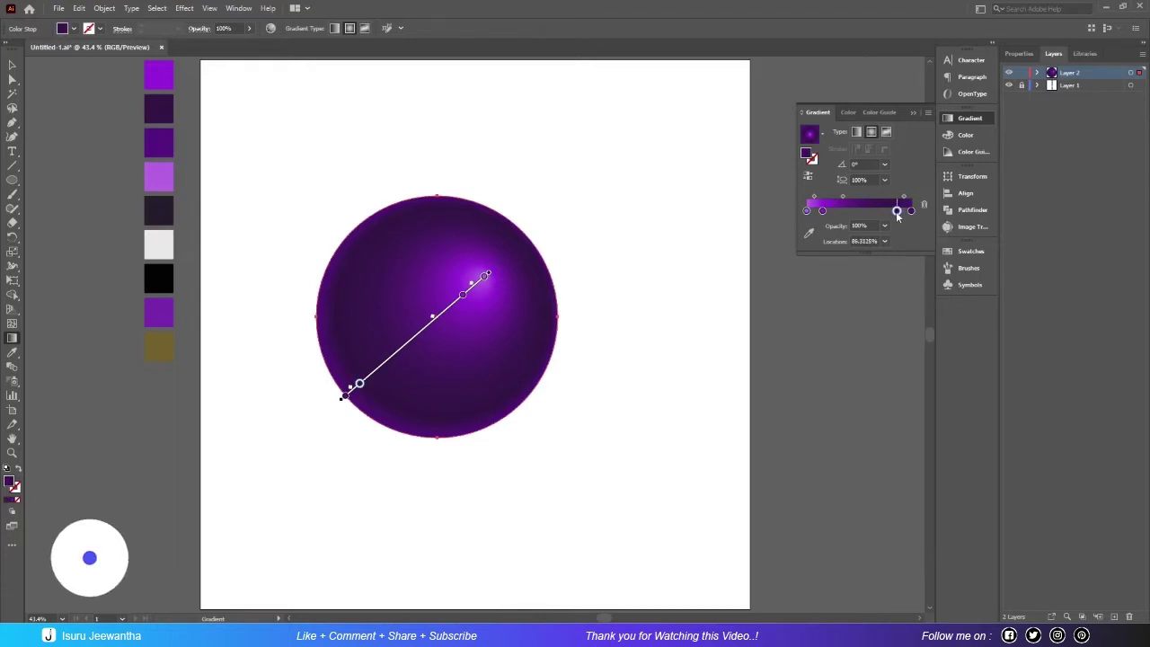
drag(900, 211, 898, 211)
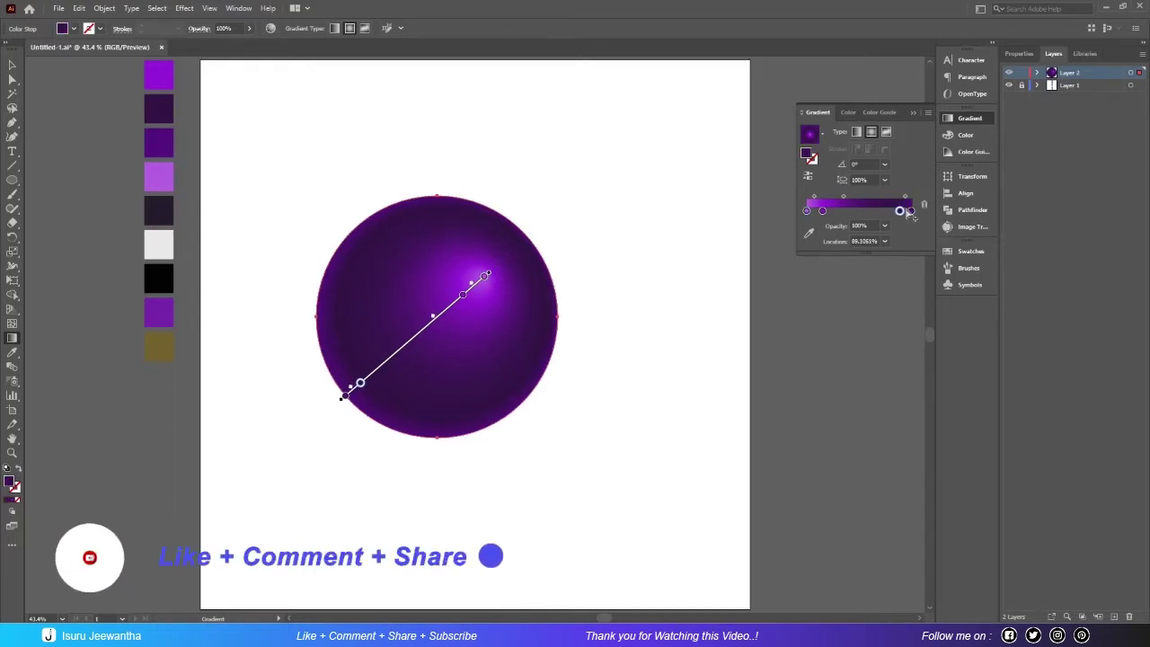
click(907, 200)
drag(906, 198, 910, 198)
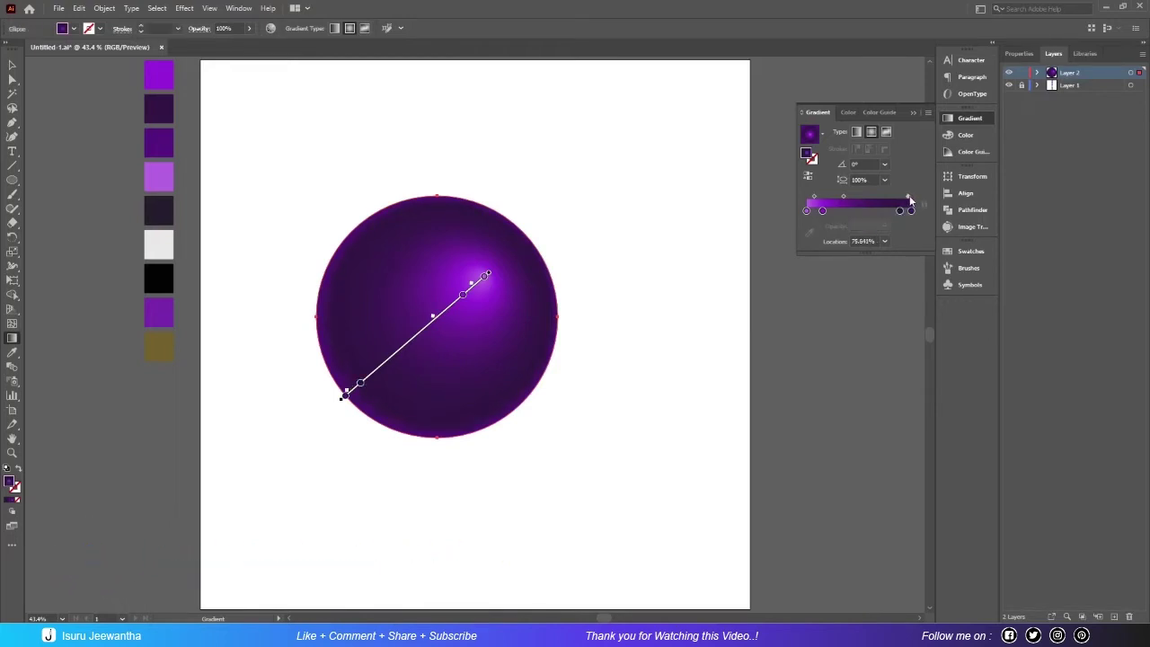
Move the purple sphere to the upper left and paste a copy to its right.
key(v)
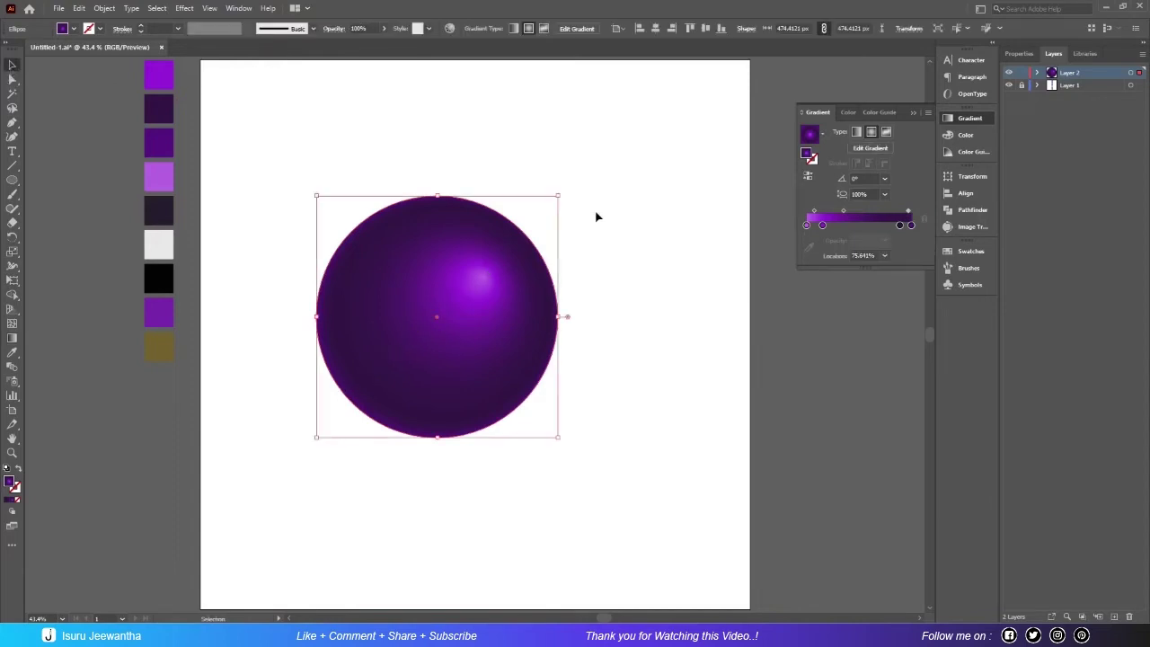
click(691, 344)
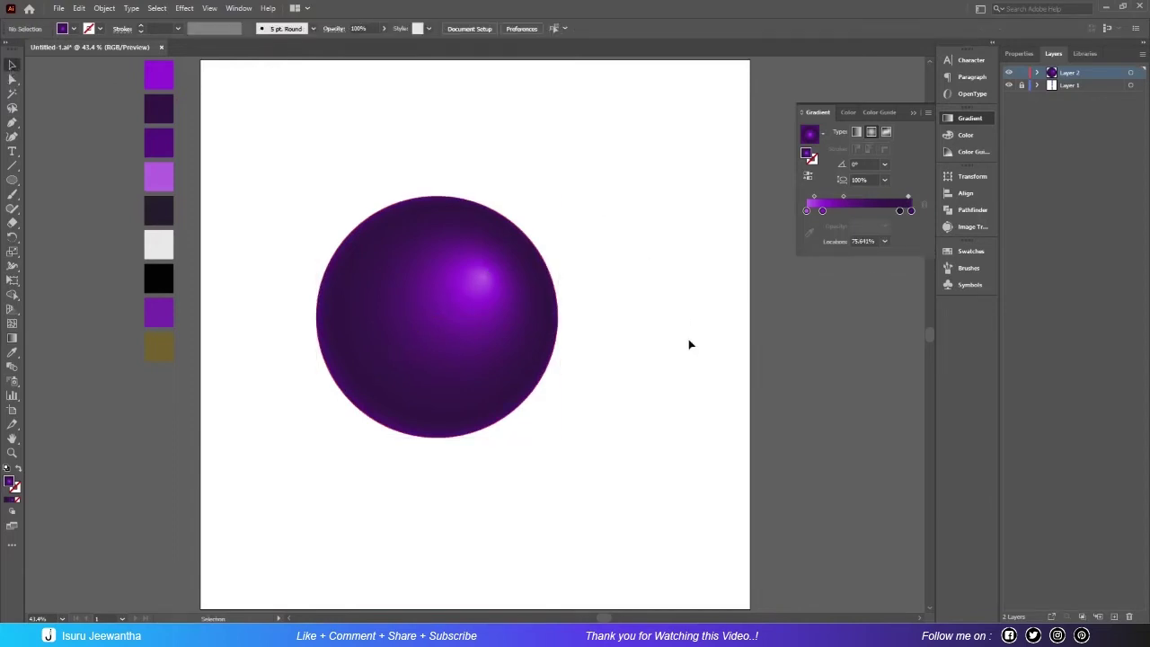
click(455, 342)
drag(456, 342, 364, 232)
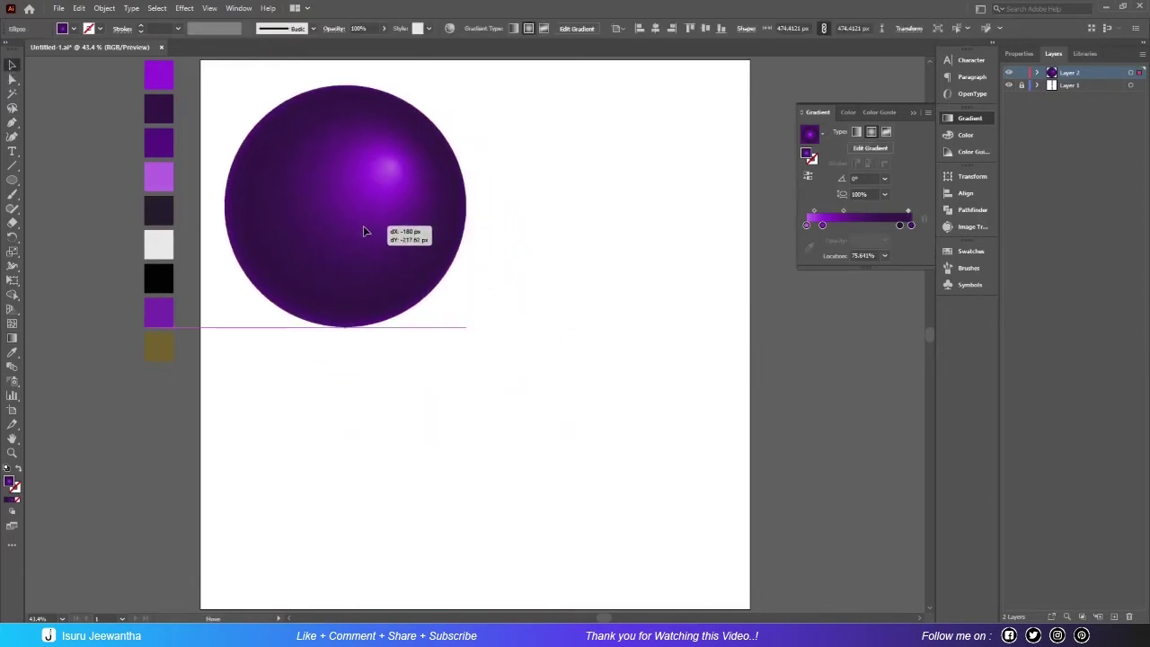
key(a)
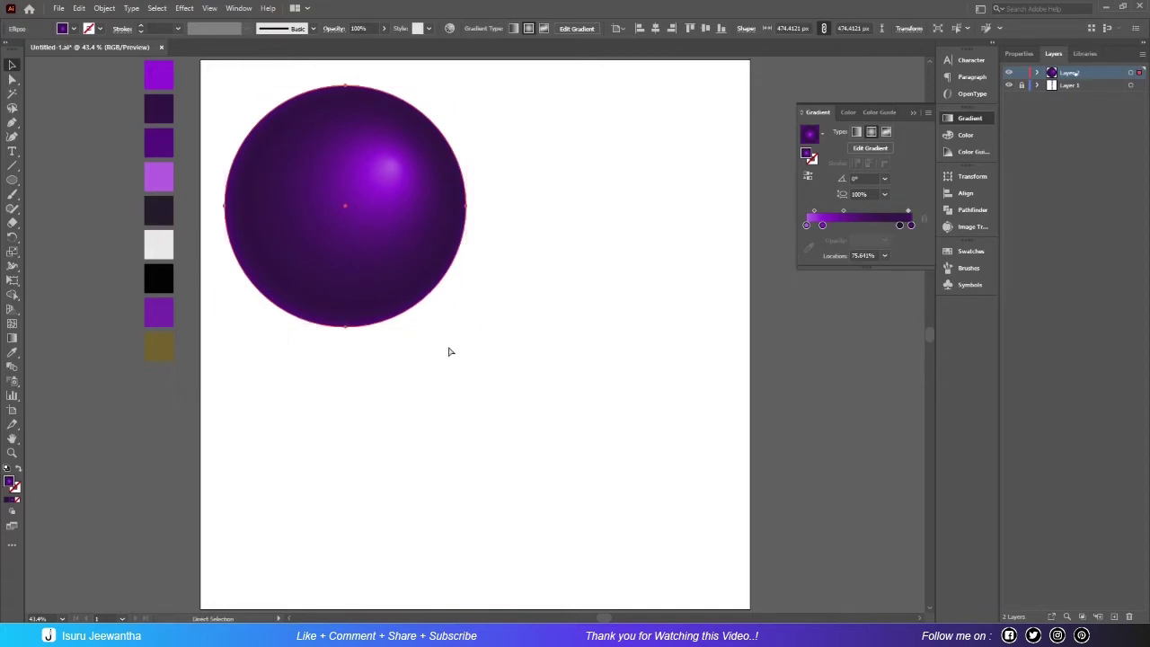
key(ctrl+v)
mouse_move(527, 375)
mouse_down()
mouse_move(661, 243)
mouse_move(670, 251)
mouse_up()
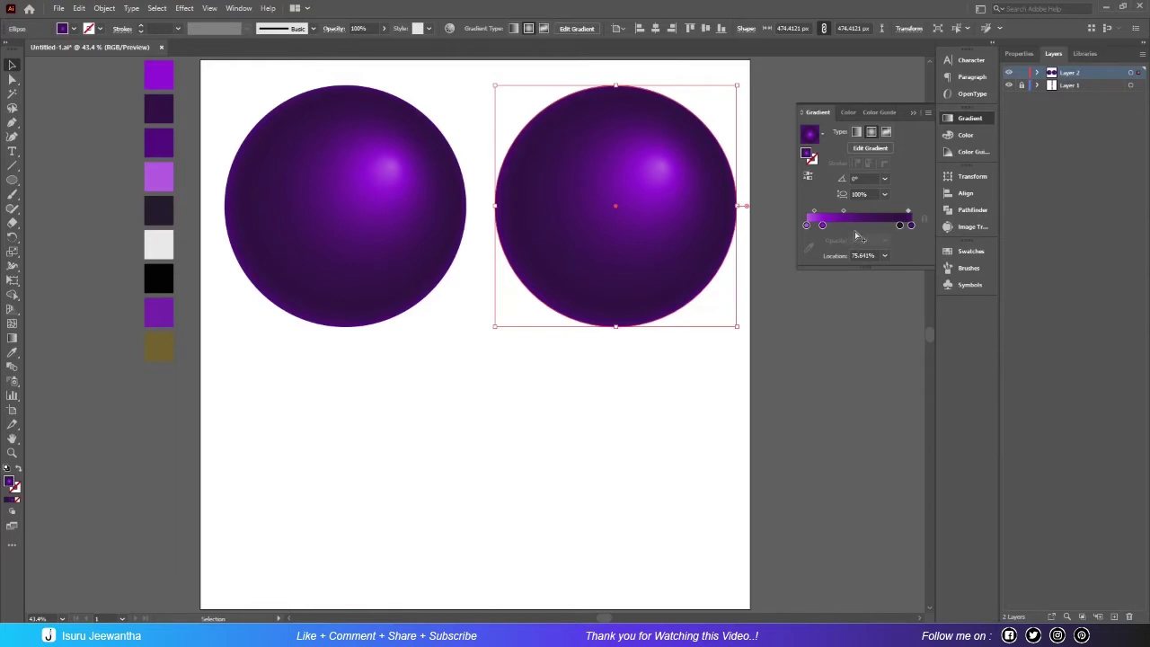
Delete the copy's 15% and 89% stops, then make its gradient white to dark grey.
click(822, 226)
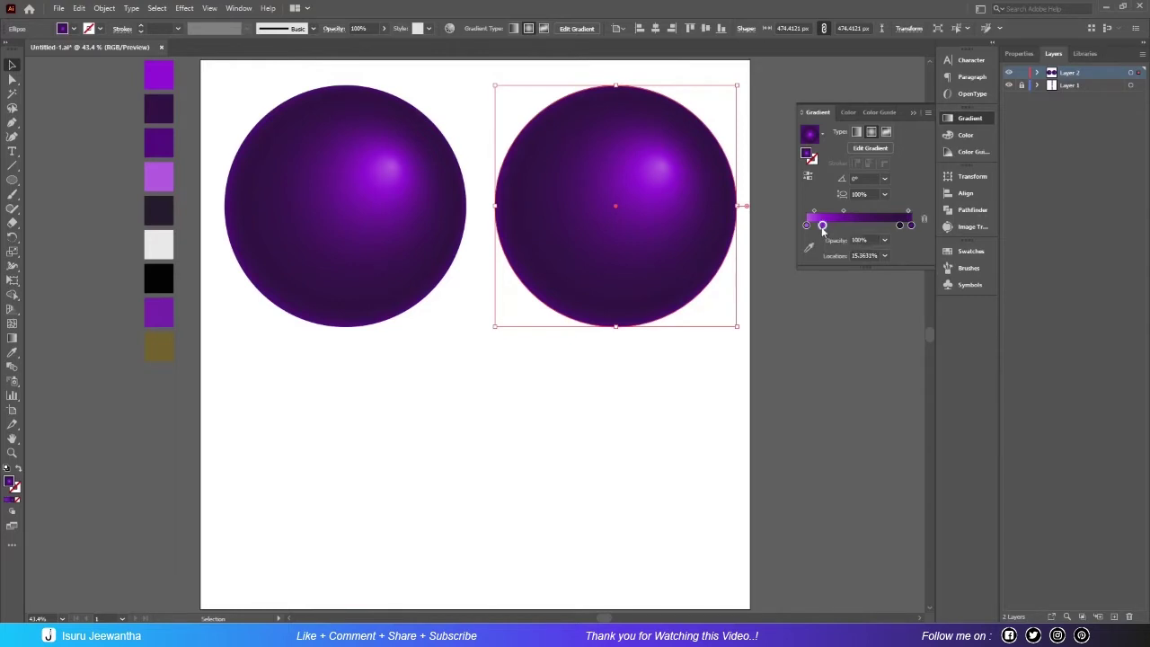
click(925, 219)
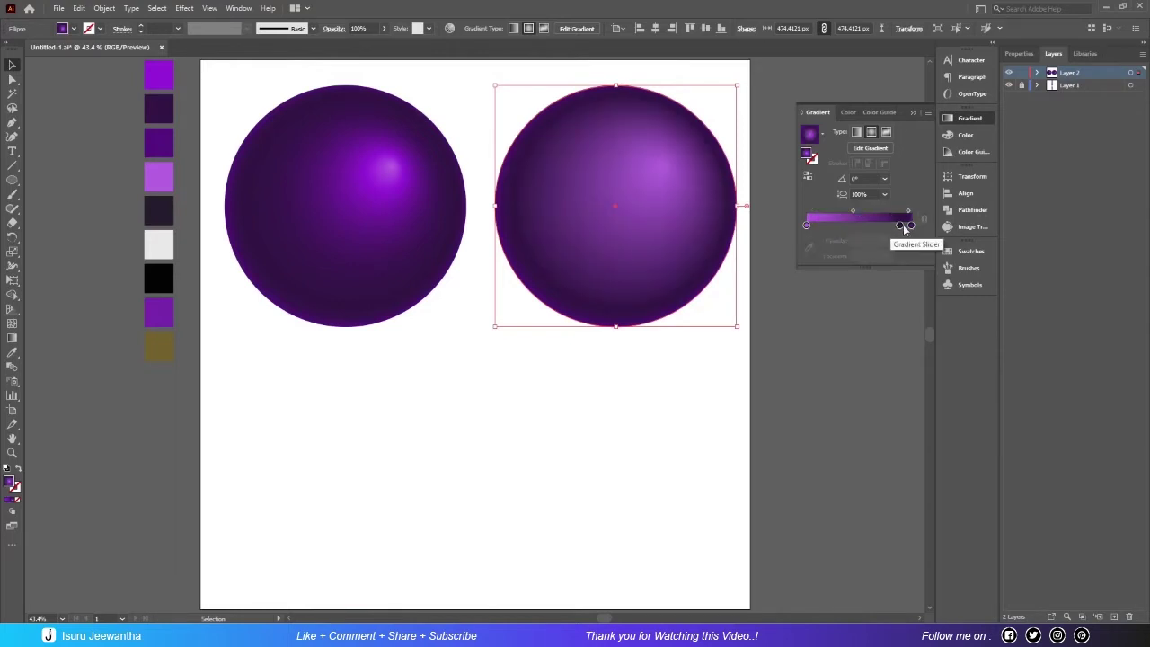
click(901, 226)
click(925, 219)
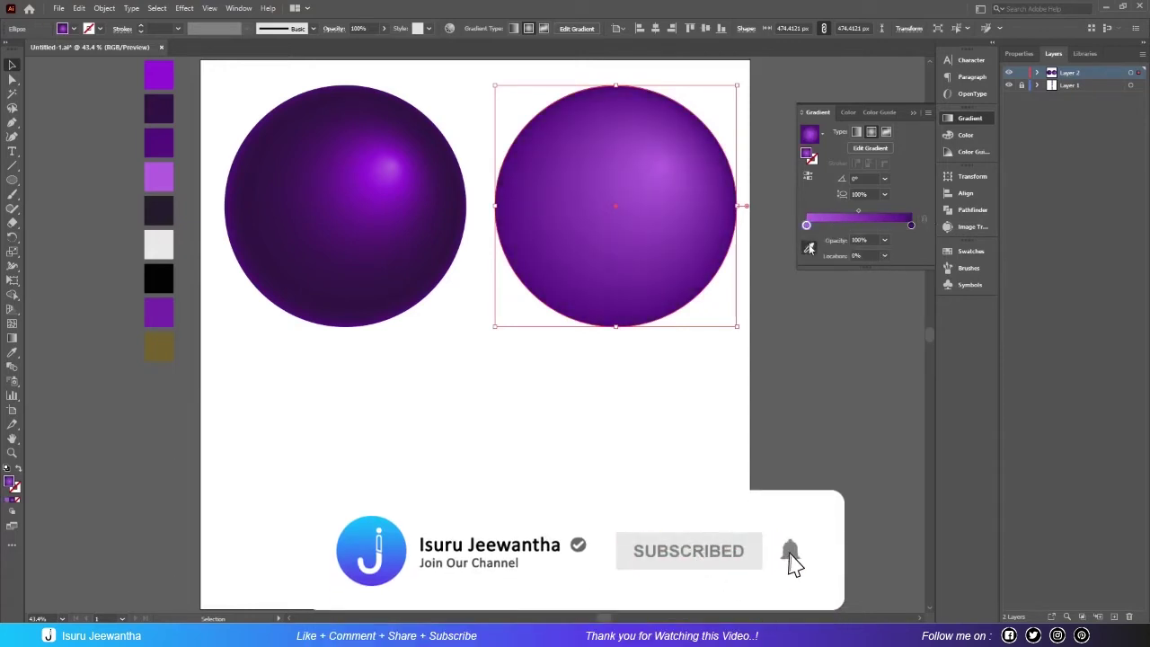
click(806, 225)
click(809, 232)
click(485, 72)
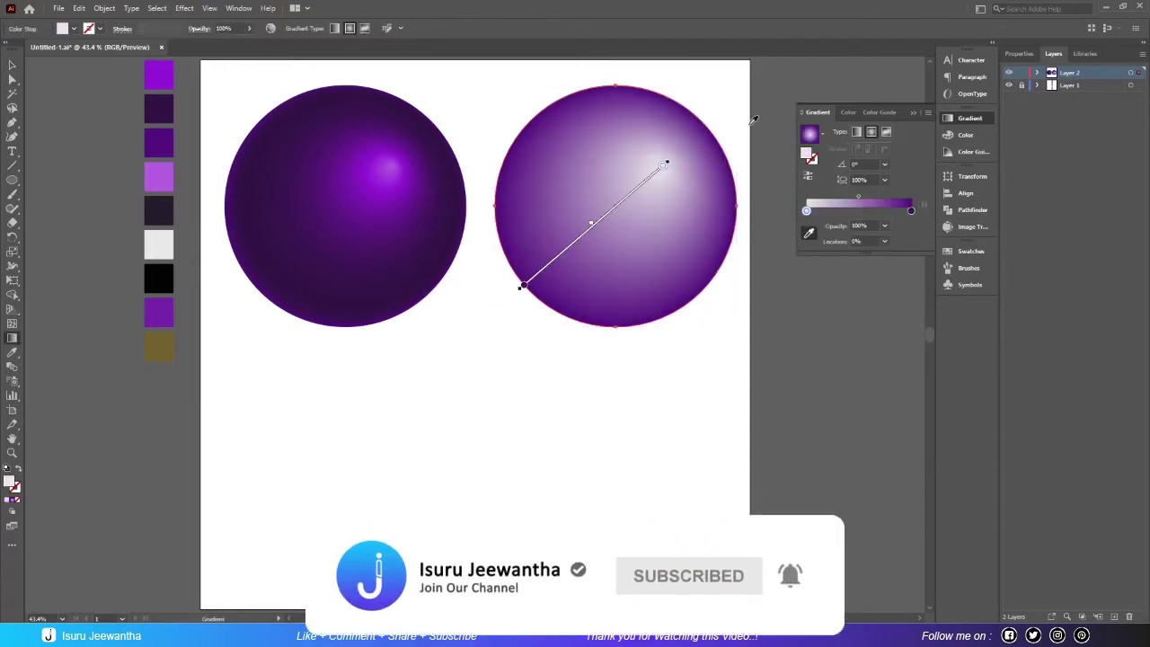
click(911, 211)
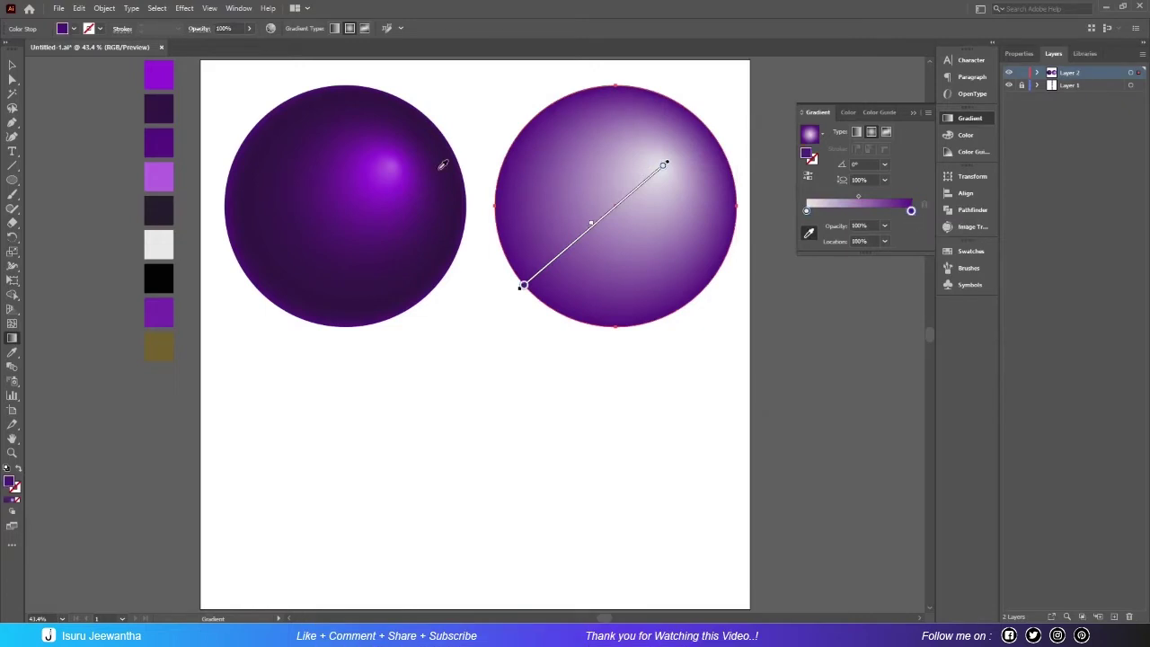
click(157, 209)
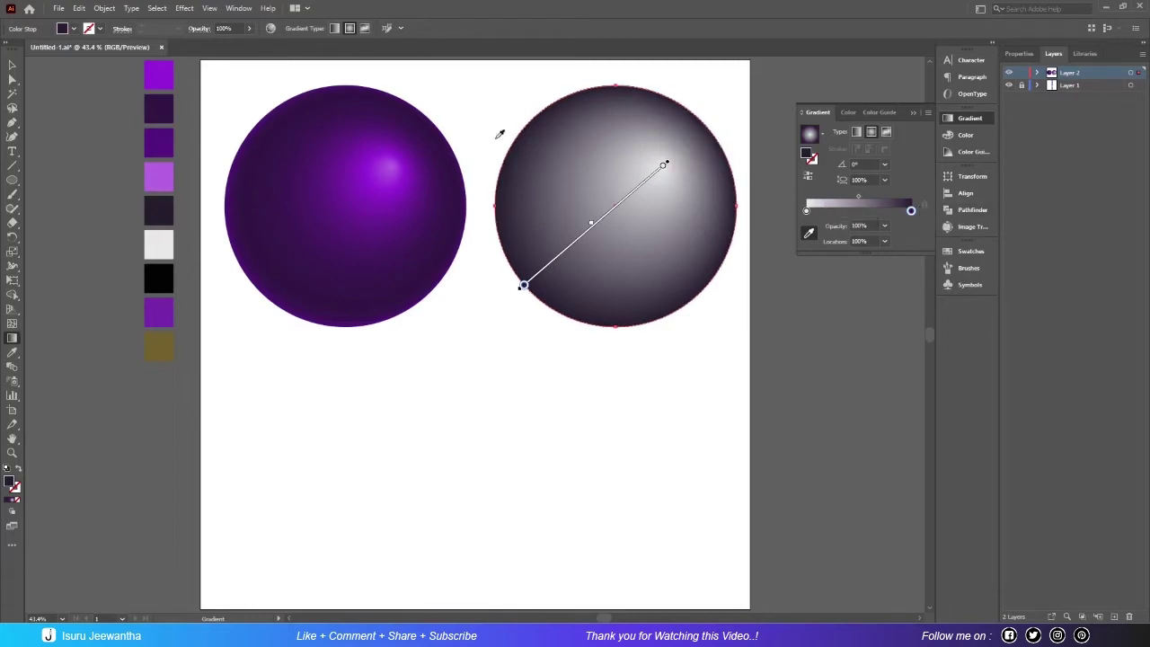
Stretch the copy's gradient end further up and to the right.
click(11, 65)
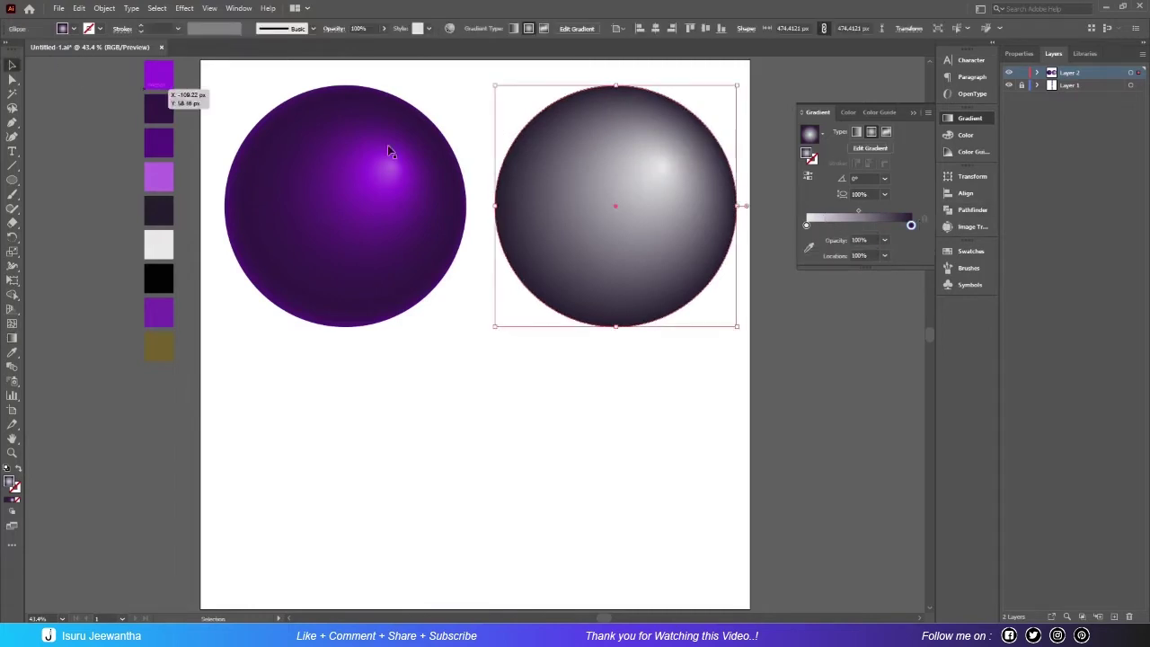
click(12, 338)
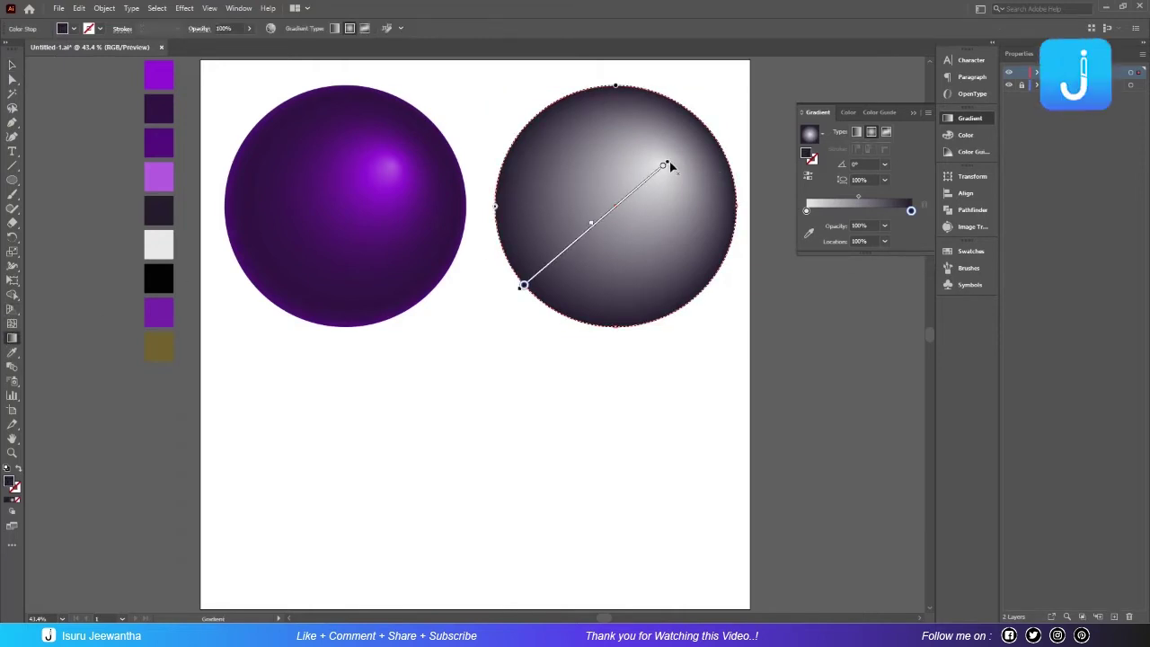
drag(669, 162, 678, 145)
Duplicate the grey sphere and place the copy at the lower left, below the purple sphere.
click(11, 65)
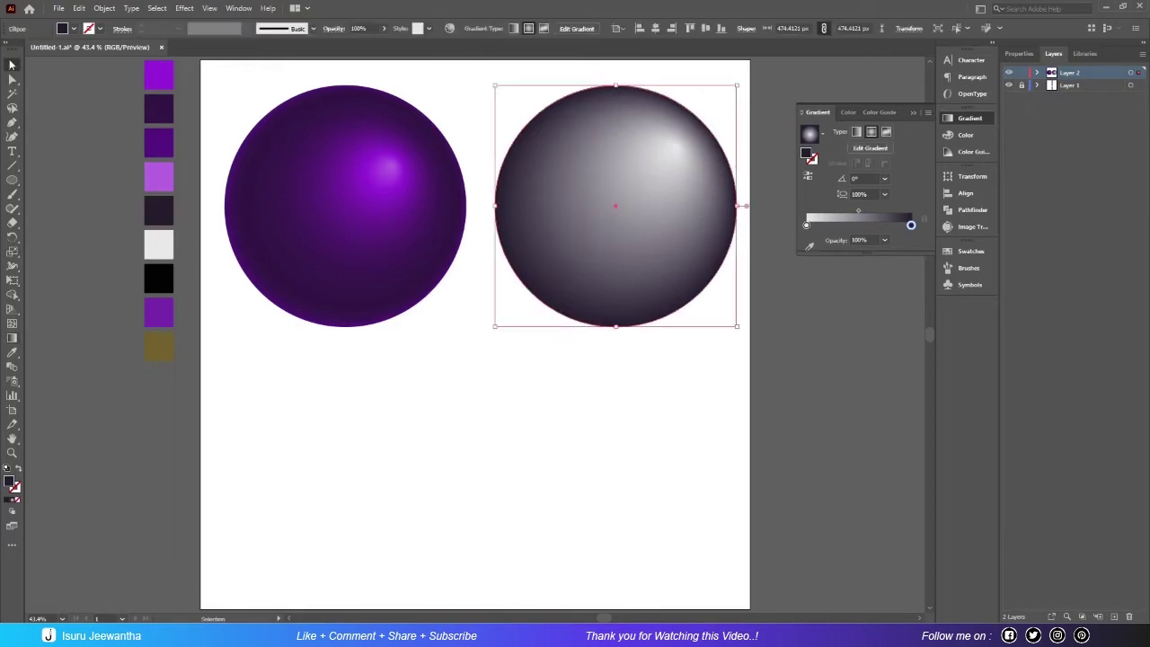
key(a)
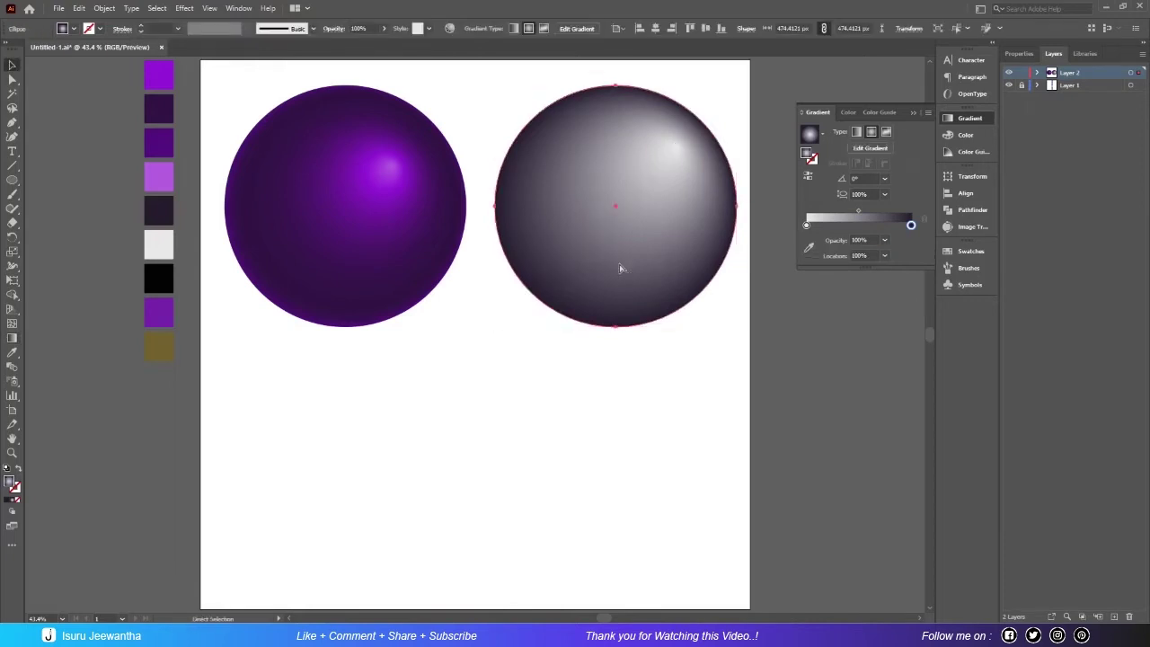
key(ctrl+c)
key(ctrl+v)
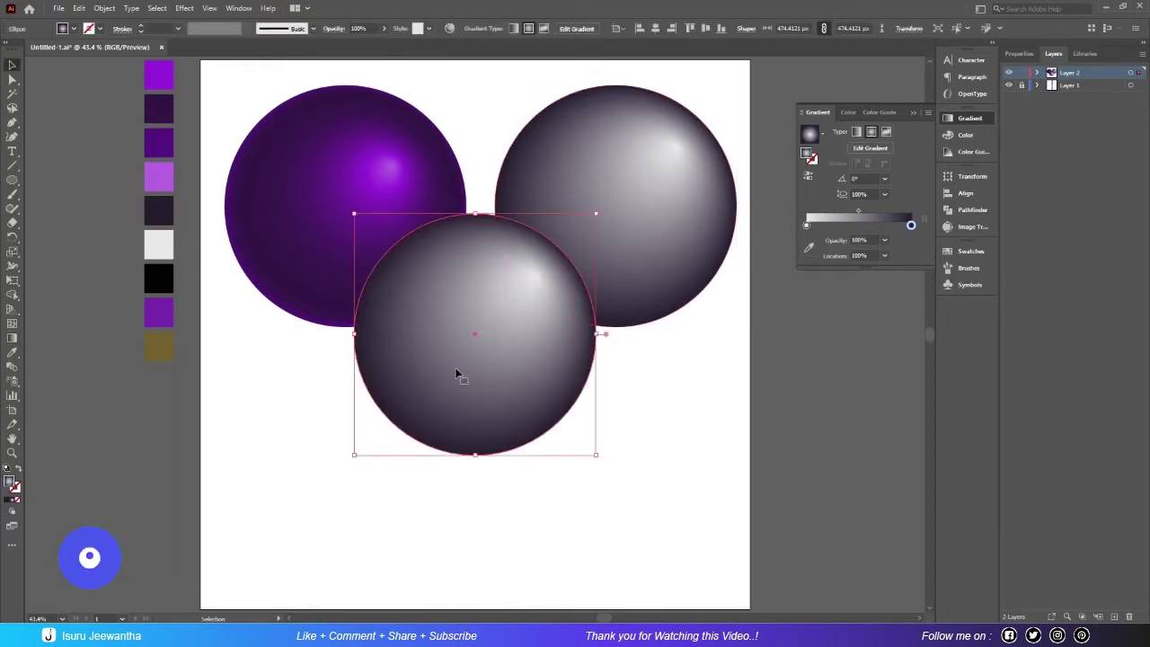
drag(485, 425, 346, 555)
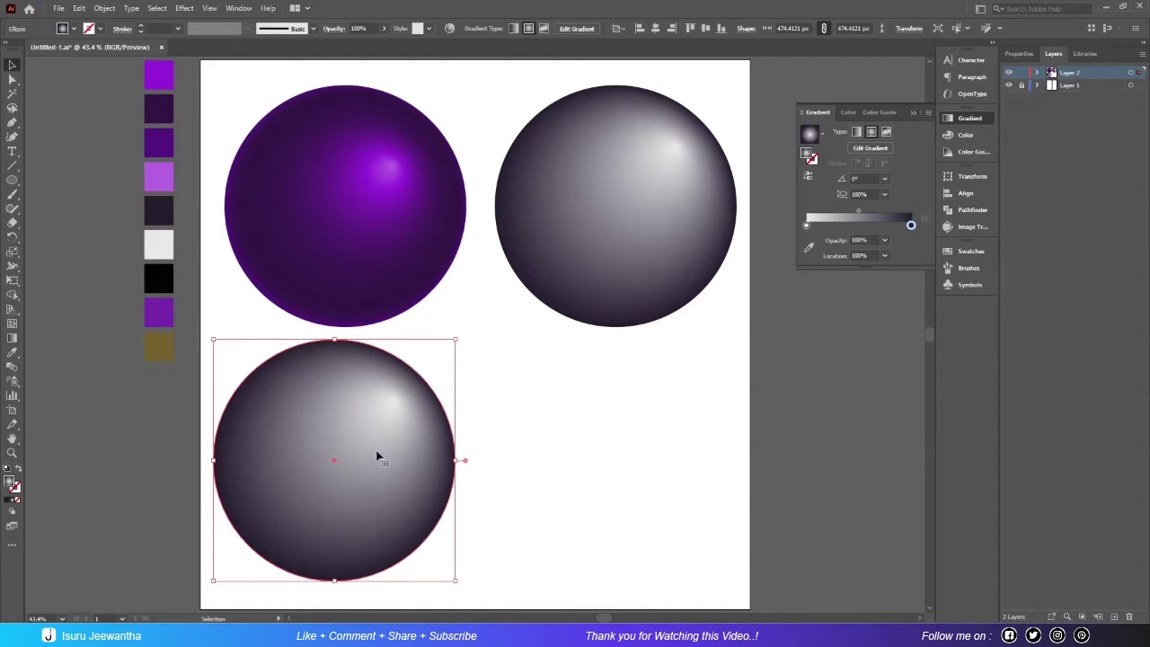
click(807, 225)
click(808, 251)
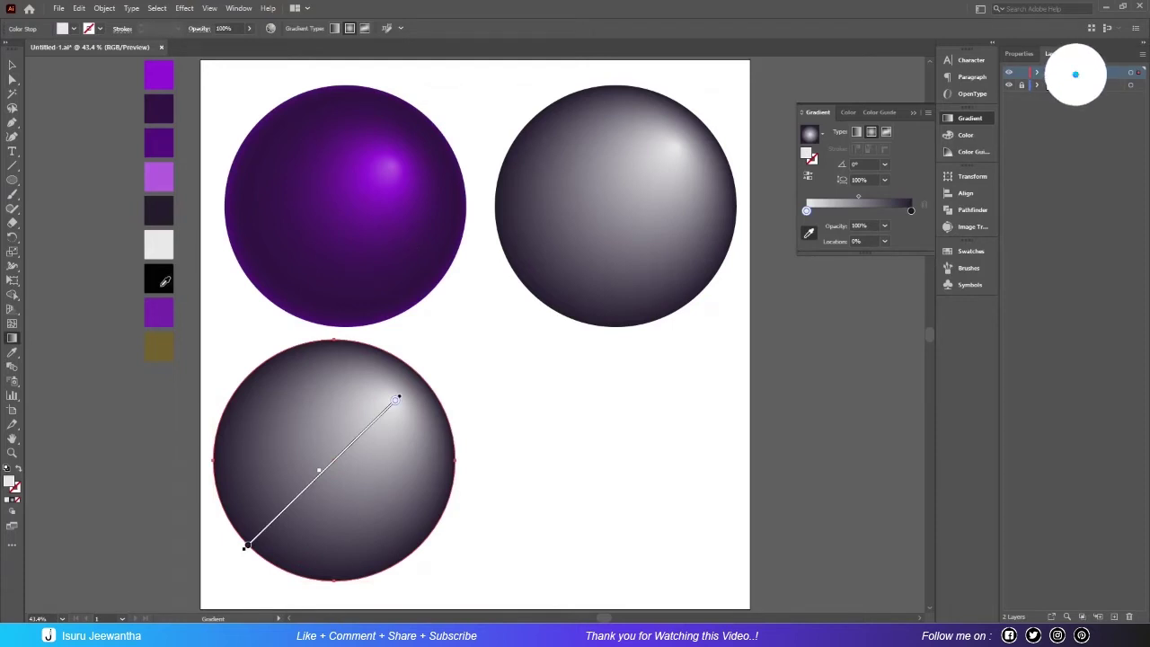
Recolour the lower sphere's gradient black and purple, reverse it, and set the midpoint to 13%.
click(163, 280)
click(911, 211)
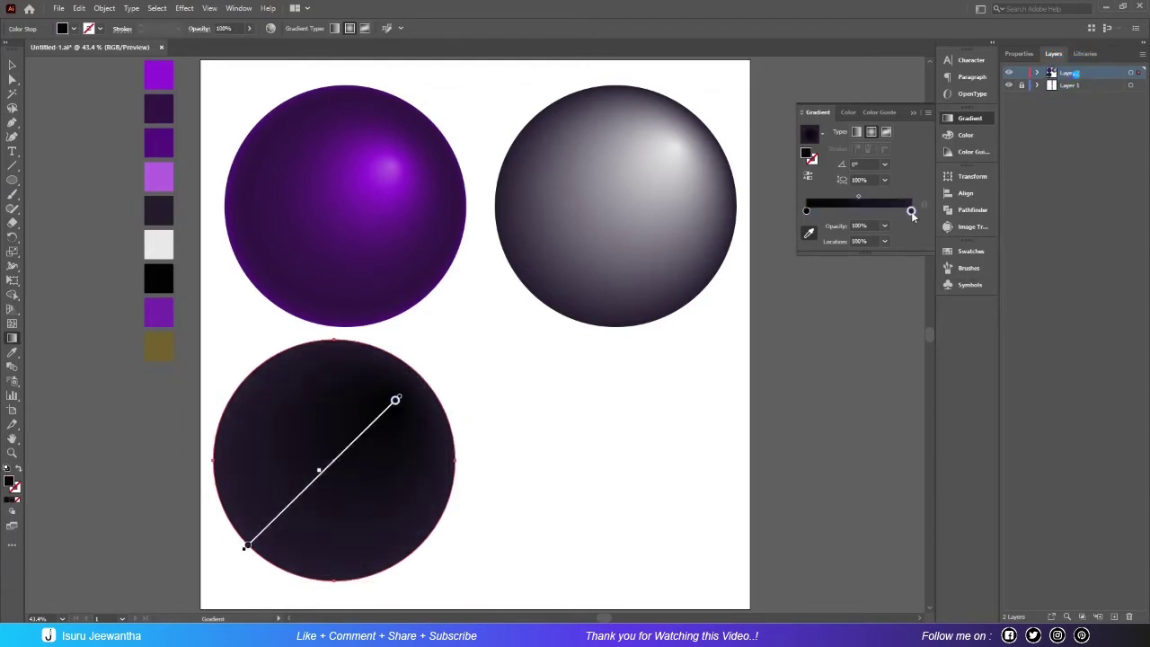
click(168, 308)
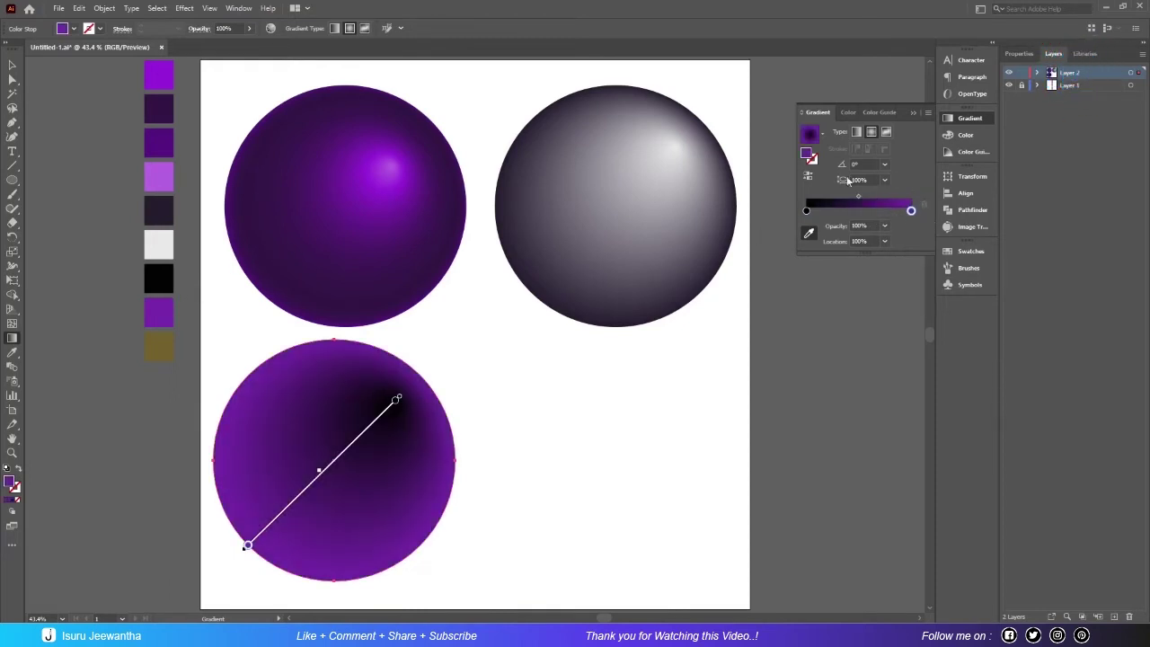
click(810, 176)
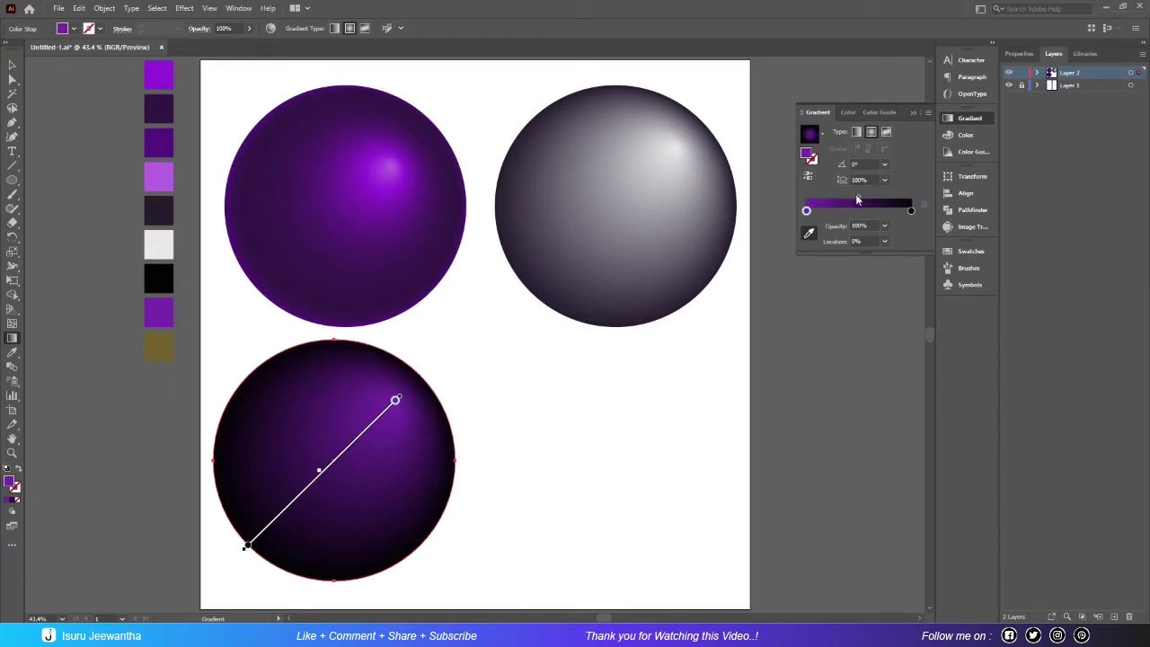
drag(859, 200, 829, 199)
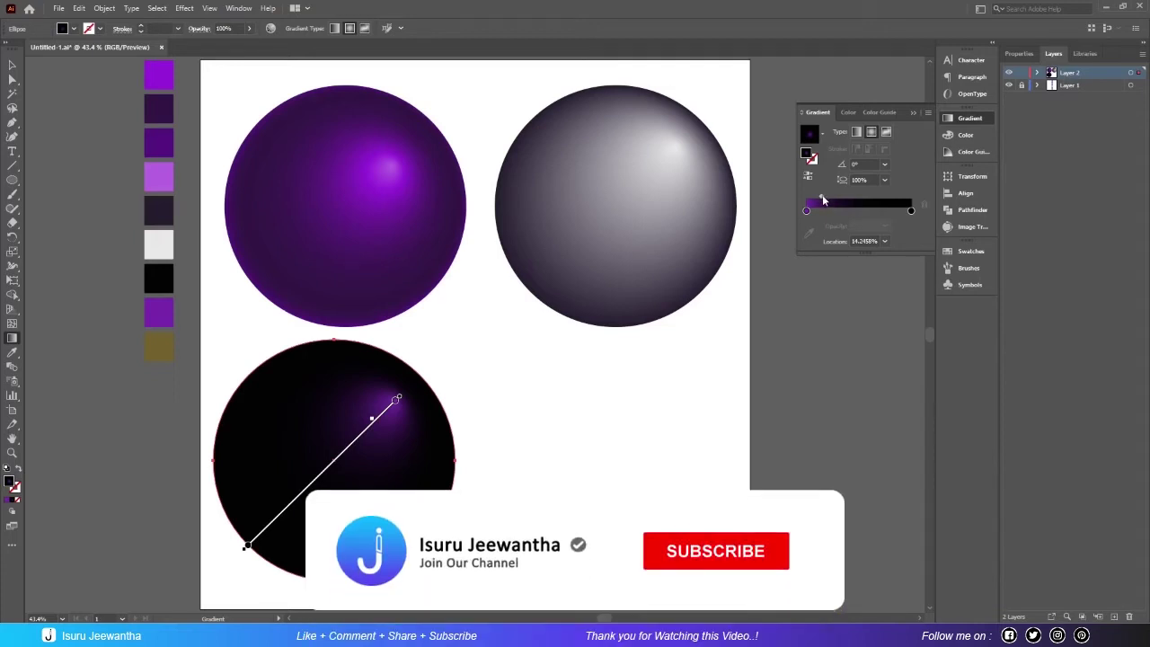
drag(823, 198, 817, 198)
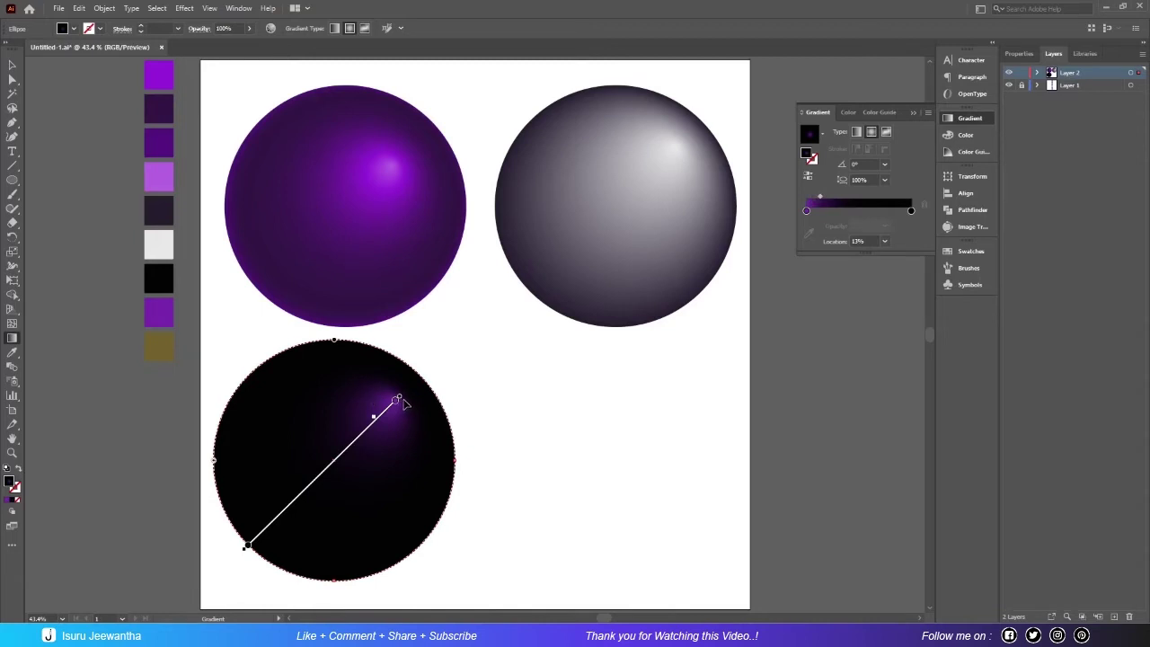
Drag the gradient origin so the purple glow sits at the circle's lower-left edge.
drag(398, 398, 260, 544)
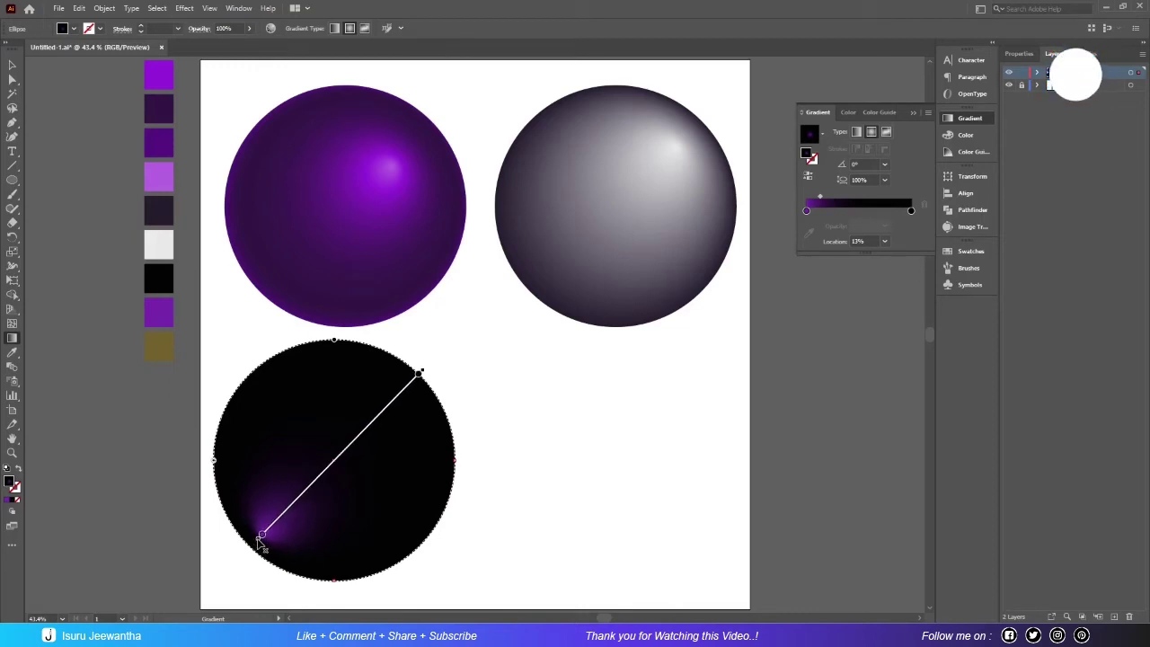
drag(261, 543, 265, 556)
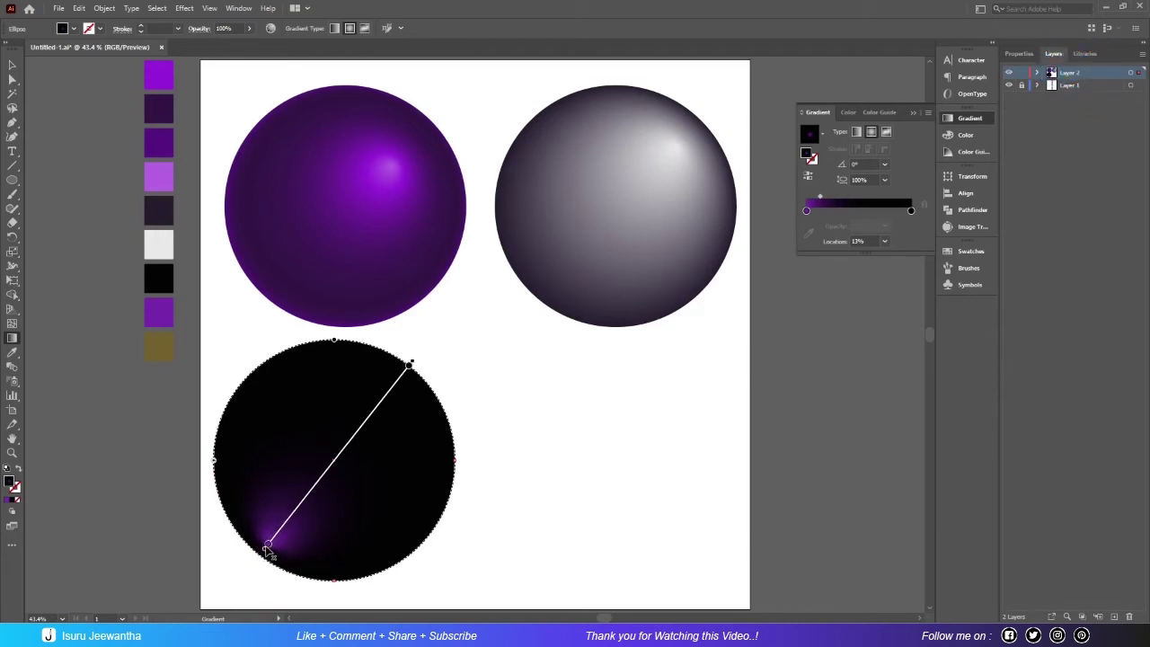
mouse_move(264, 552)
mouse_down()
mouse_move(277, 537)
mouse_move(266, 551)
mouse_up()
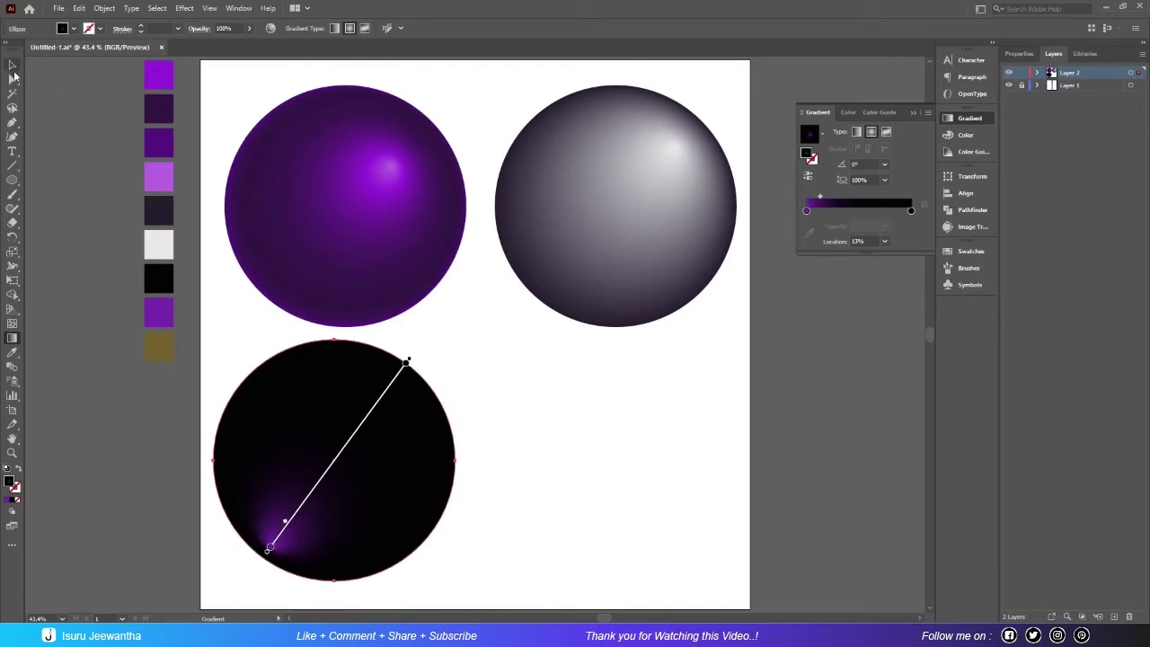
click(12, 66)
Darken the upper-right sphere with a 13% midpoint, then ease the midpoint right to widen its highlight.
click(638, 241)
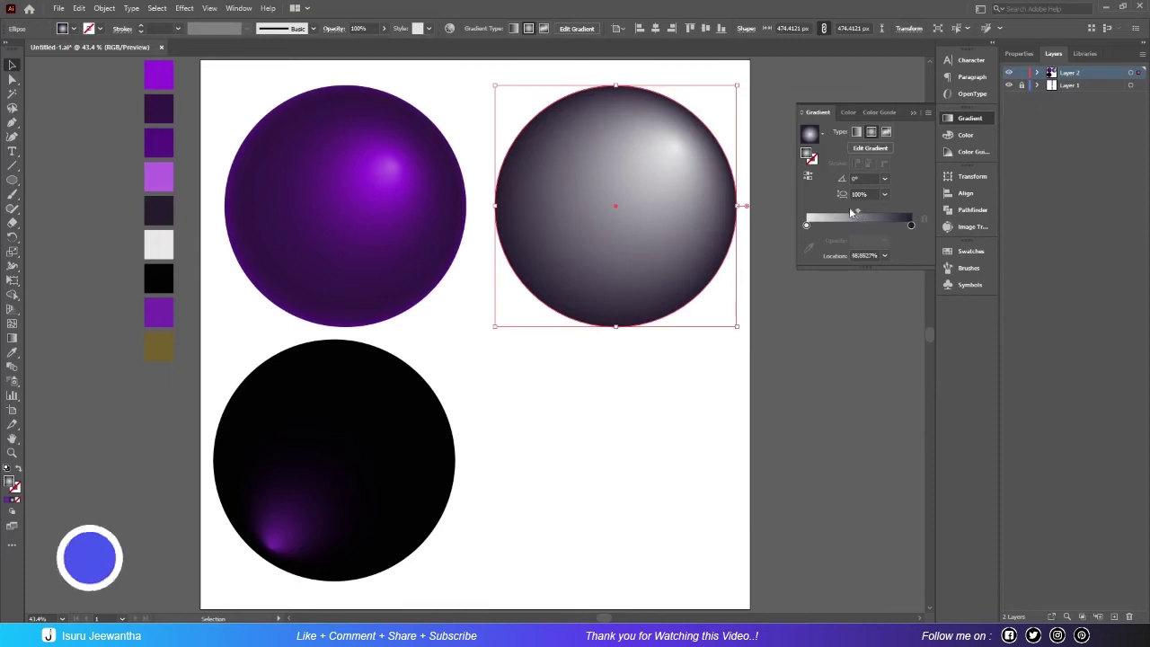
drag(868, 211, 808, 211)
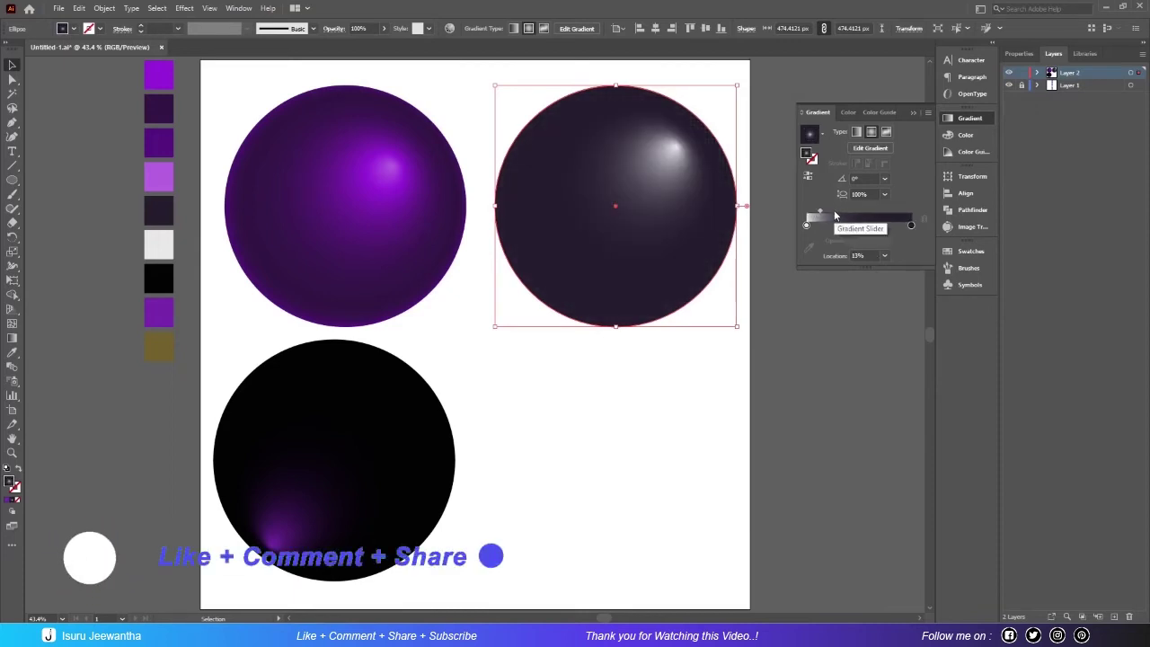
drag(821, 212, 828, 211)
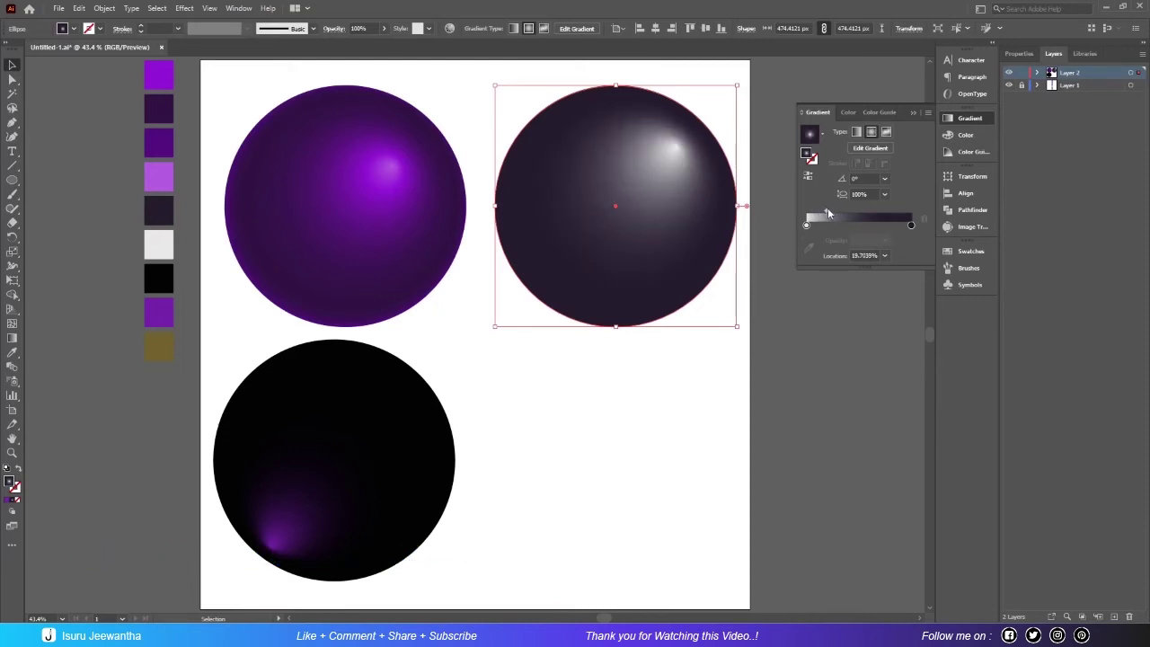
drag(828, 213, 832, 214)
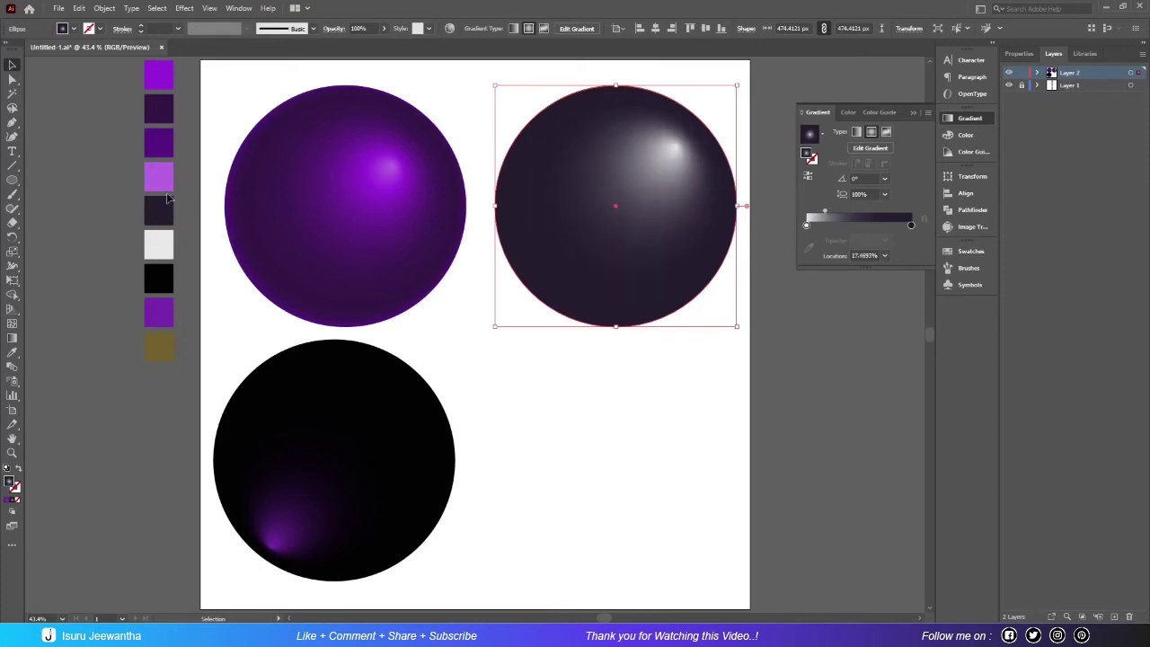
Duplicate the black glow circle to the bottom-right and turn its glow olive gold.
click(333, 416)
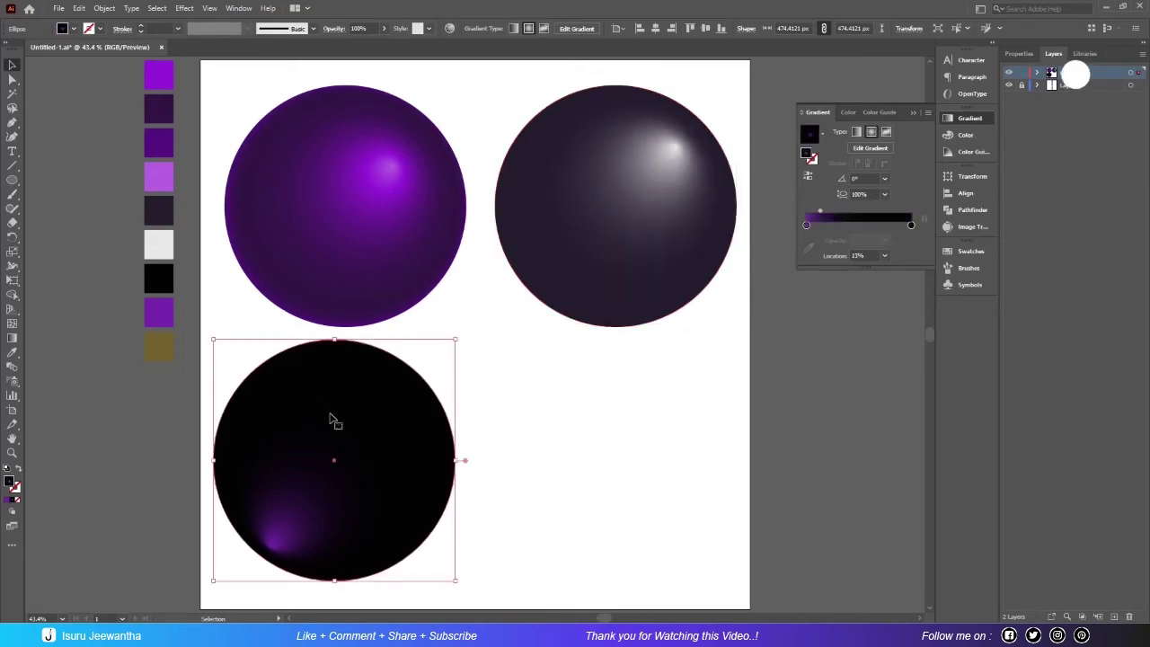
key(ctrl+c)
key(ctrl+v)
drag(533, 336, 669, 470)
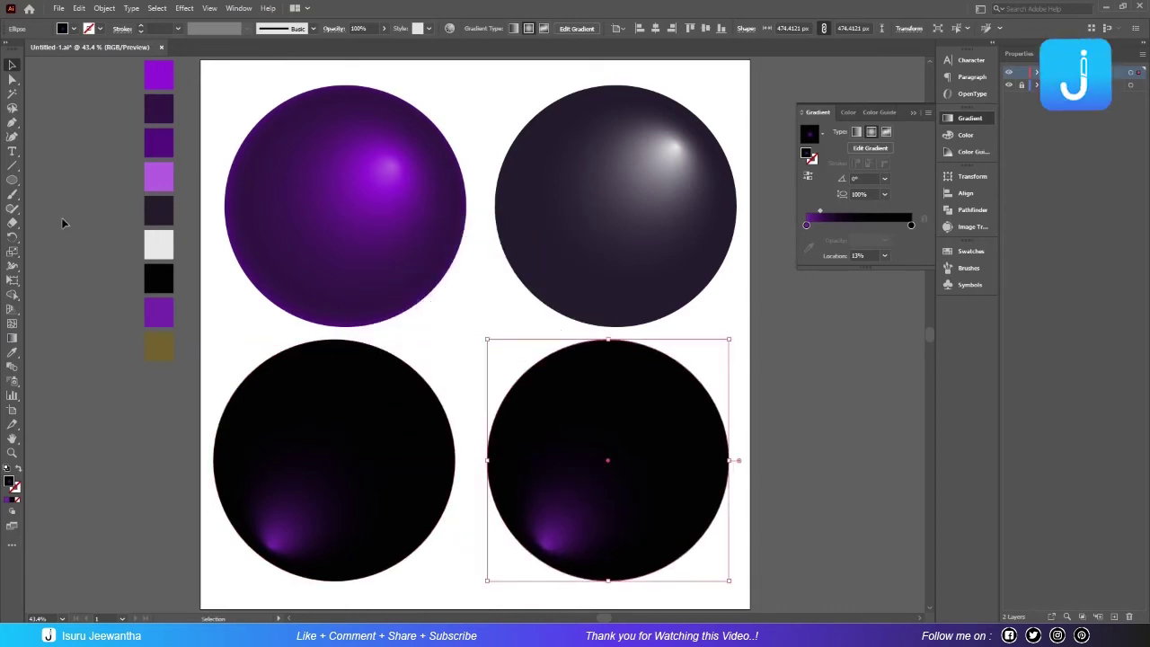
click(806, 226)
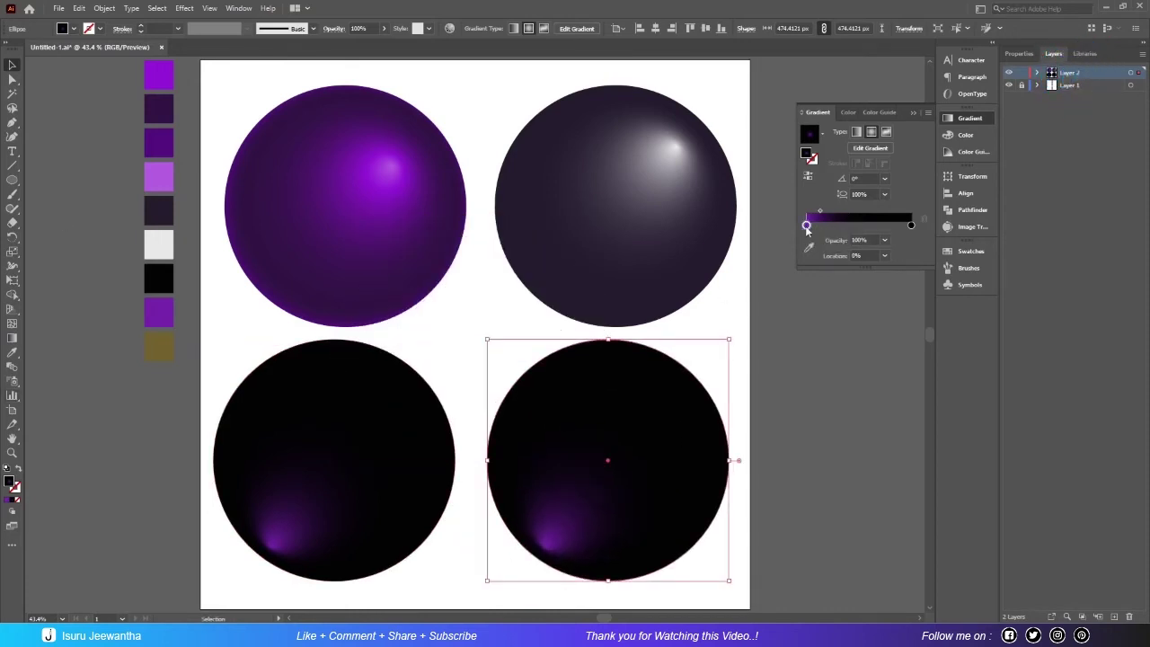
click(808, 249)
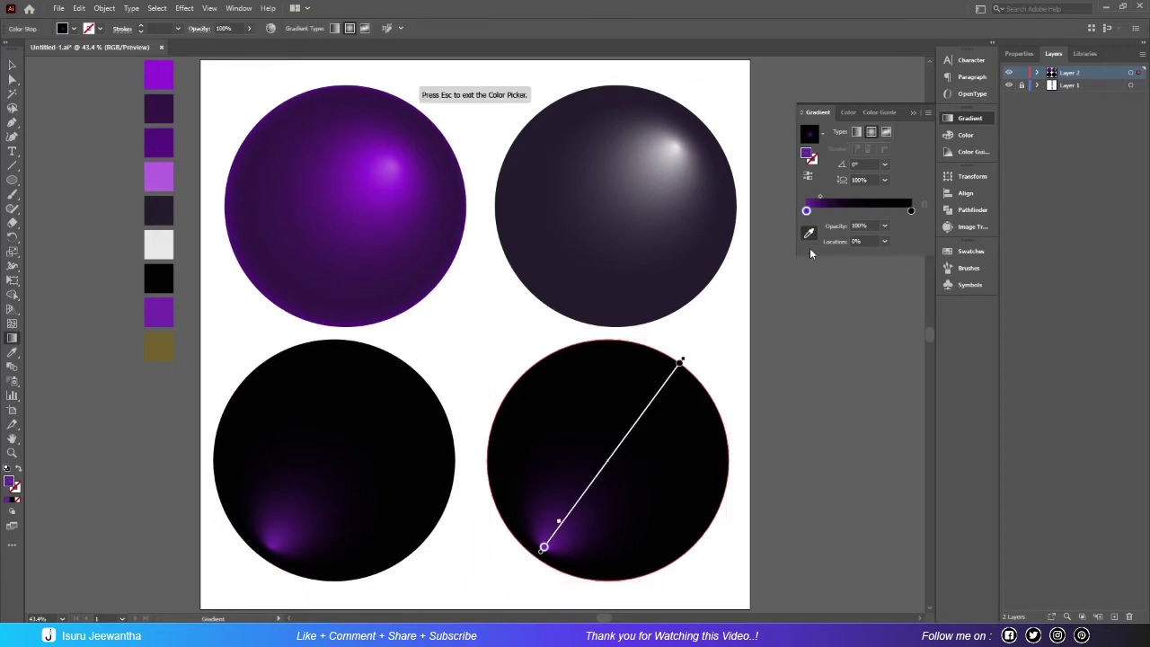
click(163, 344)
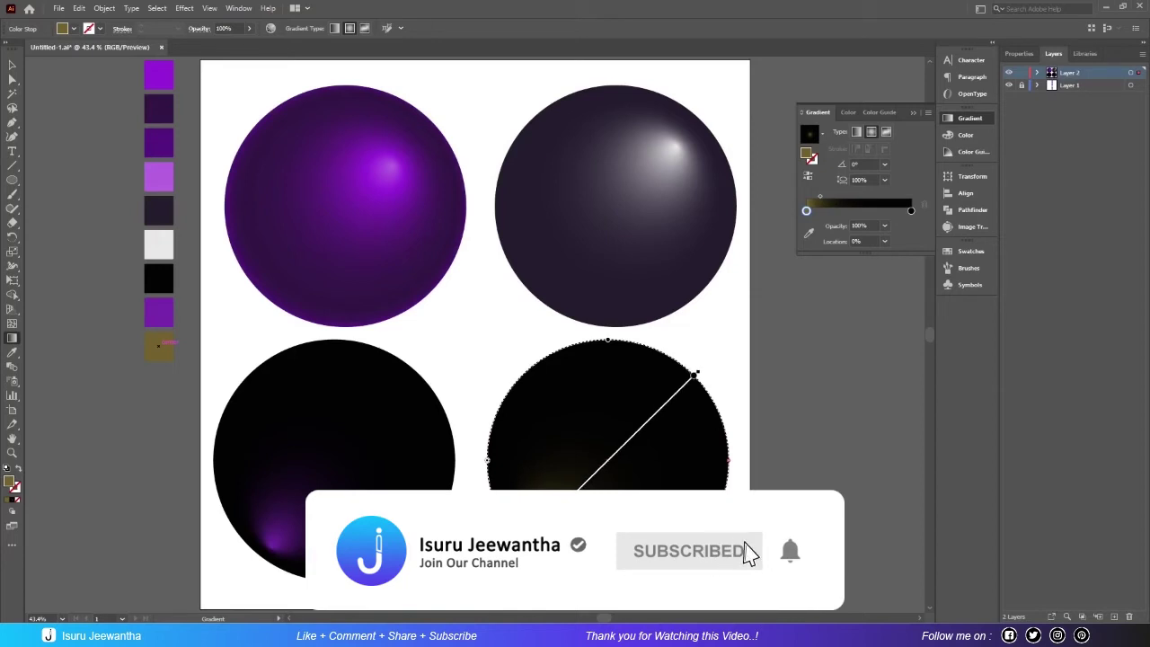
Alt-drag a copy of the gold-glow circle off the artboard to the lower left.
key(v)
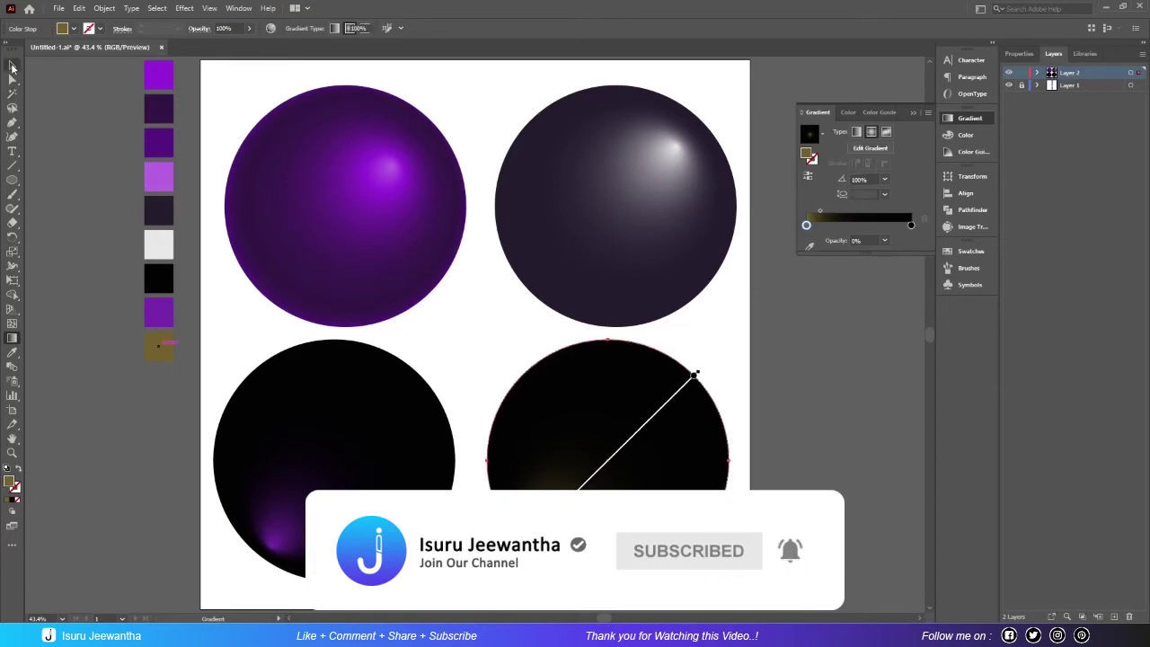
click(907, 394)
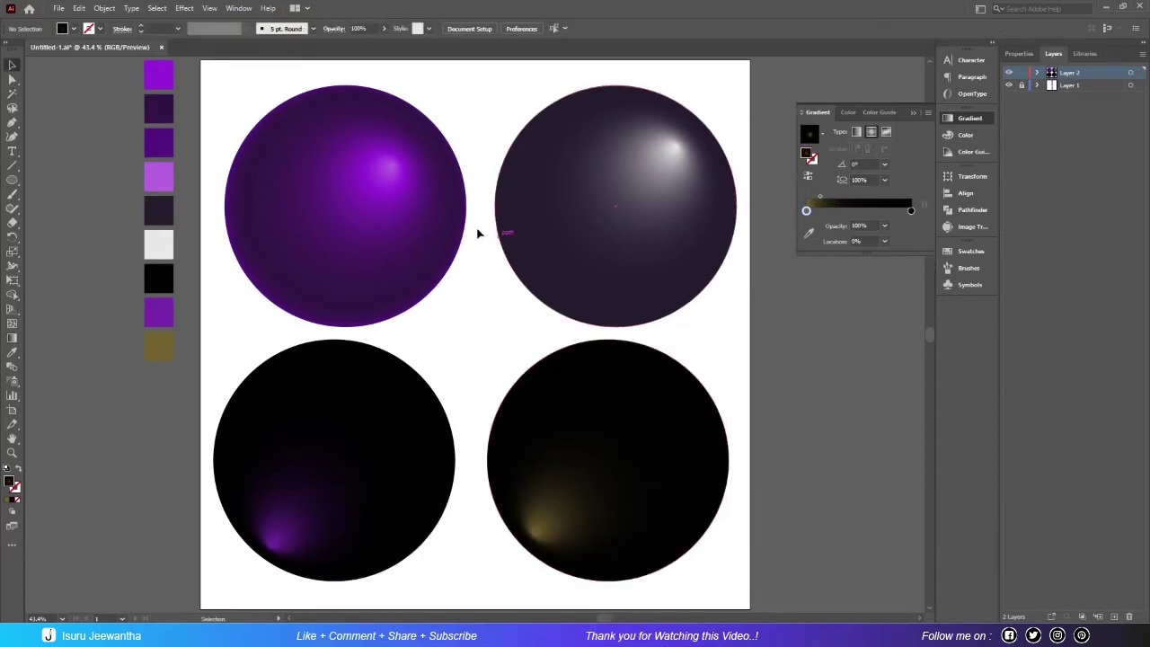
click(607, 440)
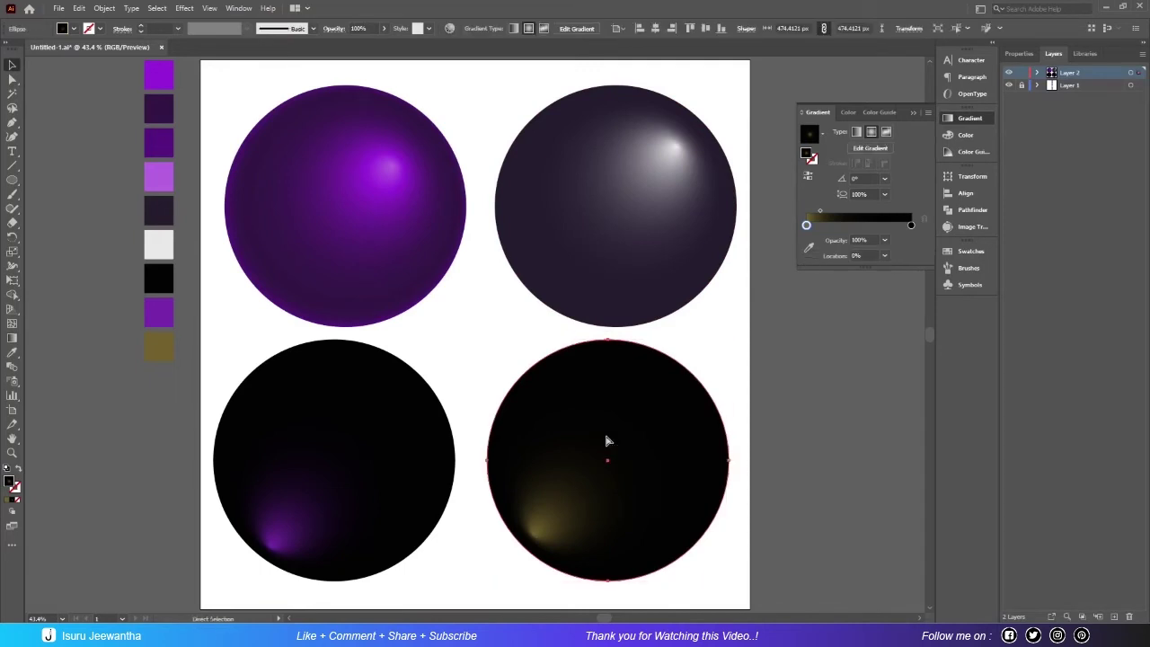
mouse_move(607, 441)
mouse_down()
mouse_move(475, 364)
mouse_move(57, 501)
mouse_move(5, 496)
mouse_up()
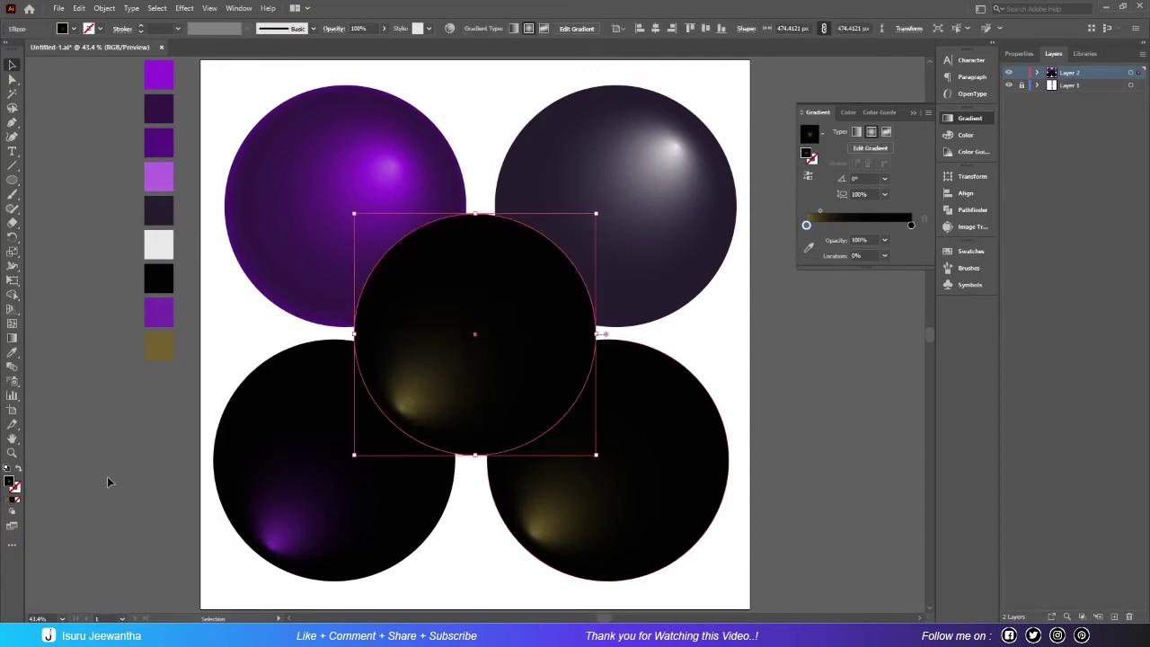
drag(439, 376, 117, 509)
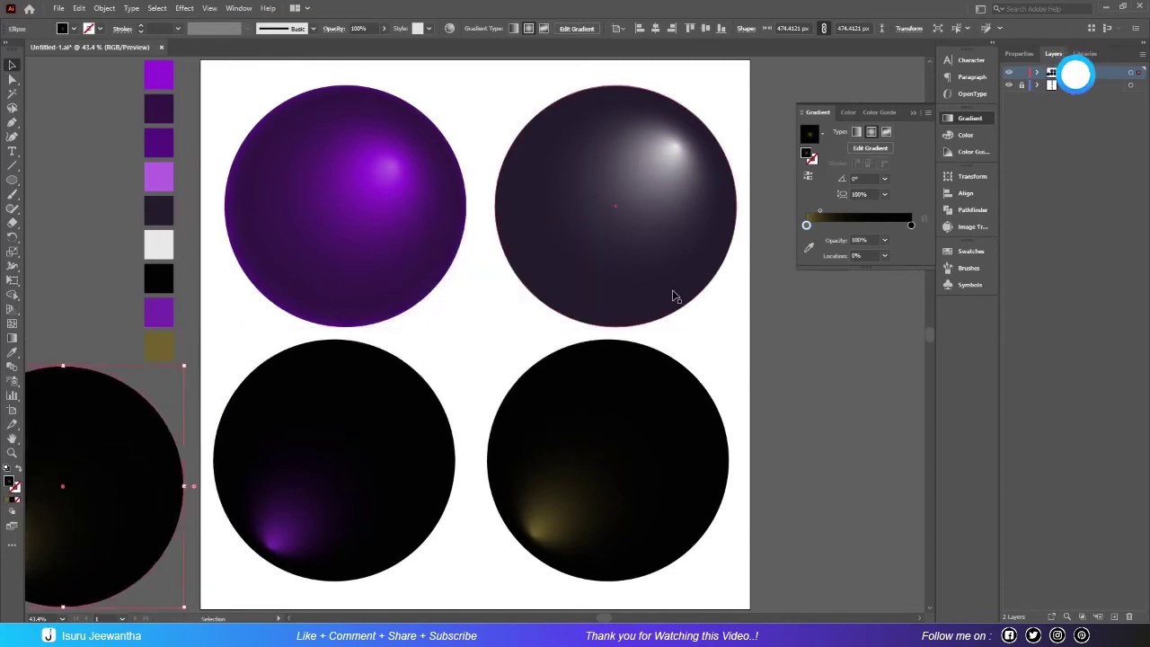
click(414, 242)
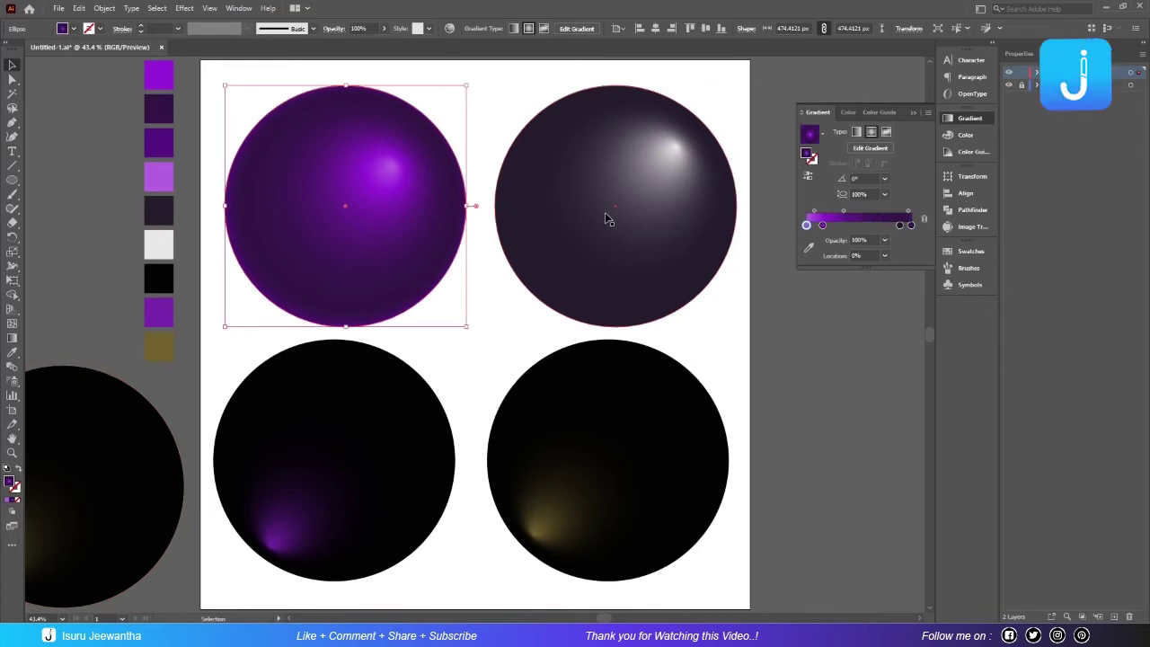
Move the glossy dark sphere onto the purple one and align their horizontal and vertical centres.
key(a)
key(v)
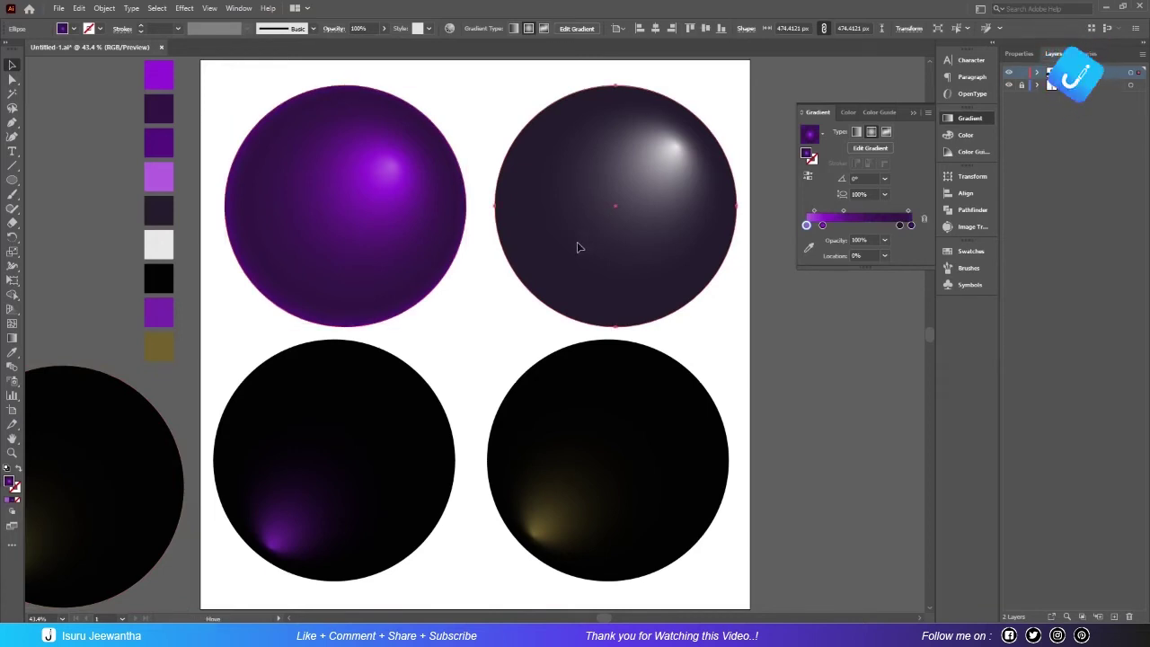
drag(588, 249, 506, 245)
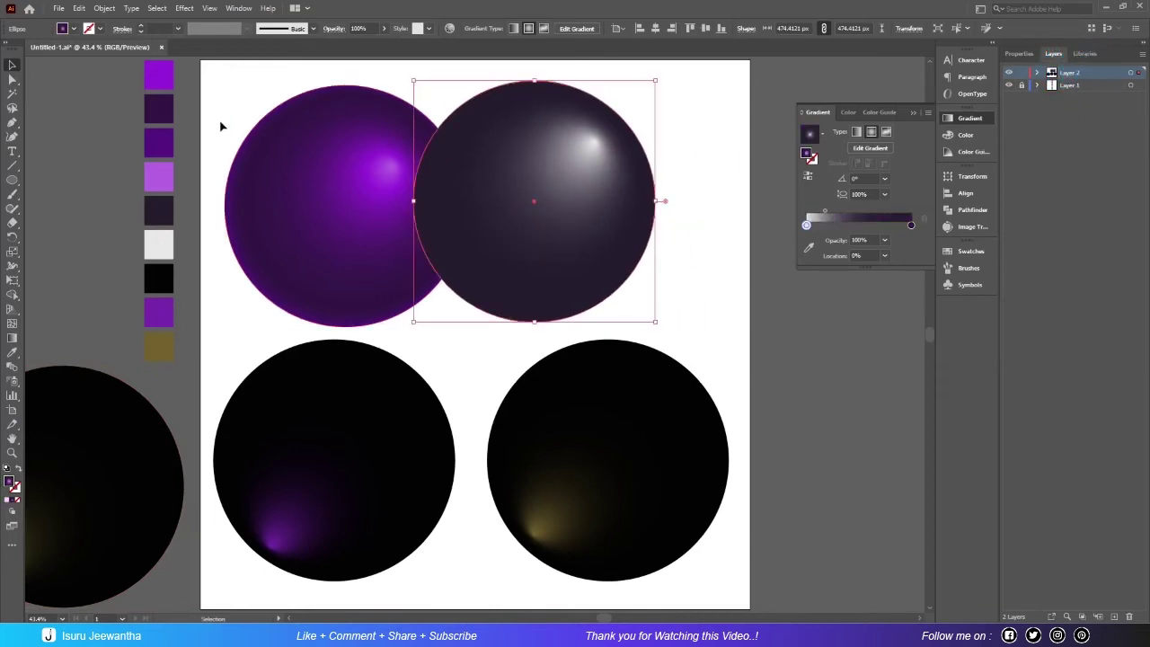
key(ctrl+a)
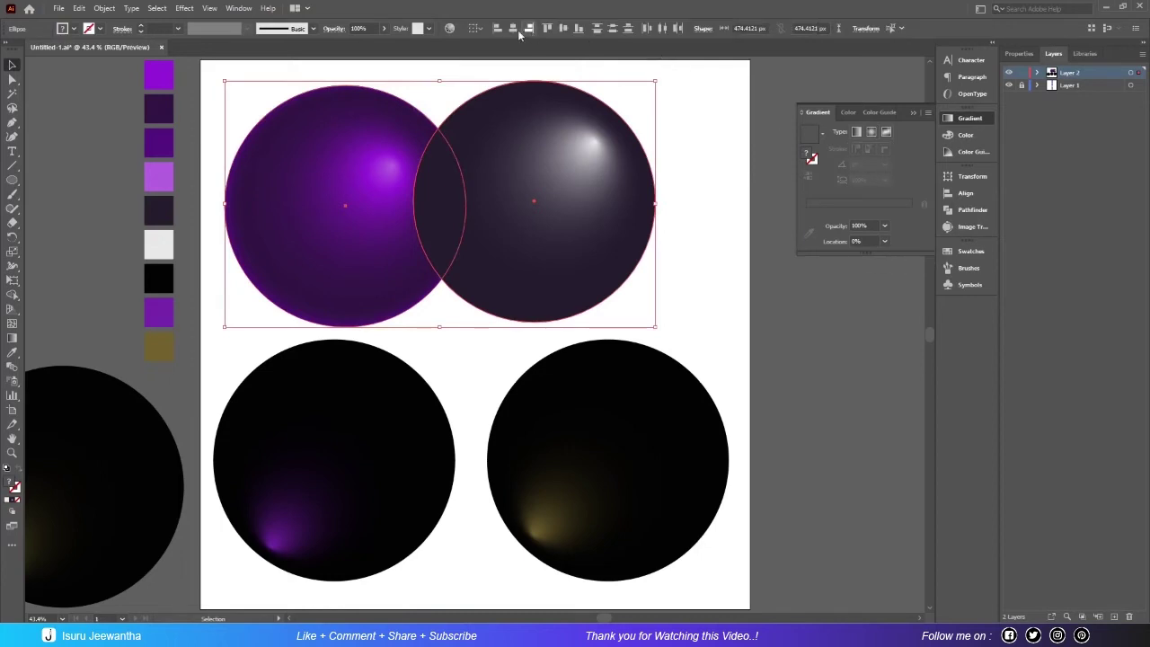
click(512, 30)
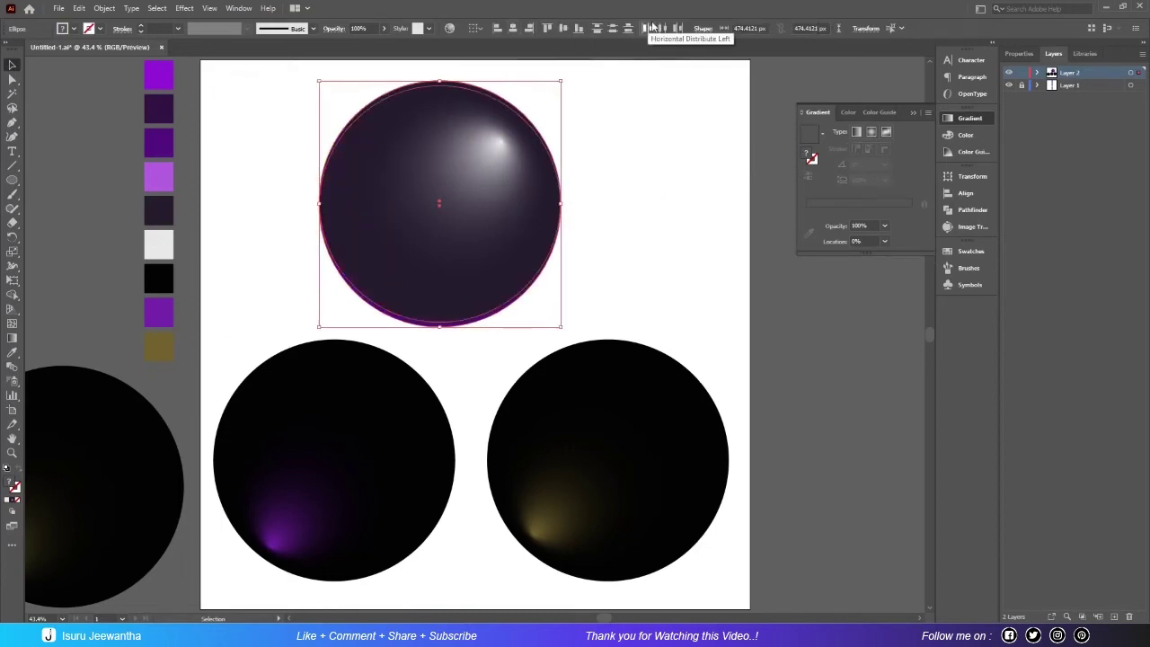
click(564, 29)
click(651, 229)
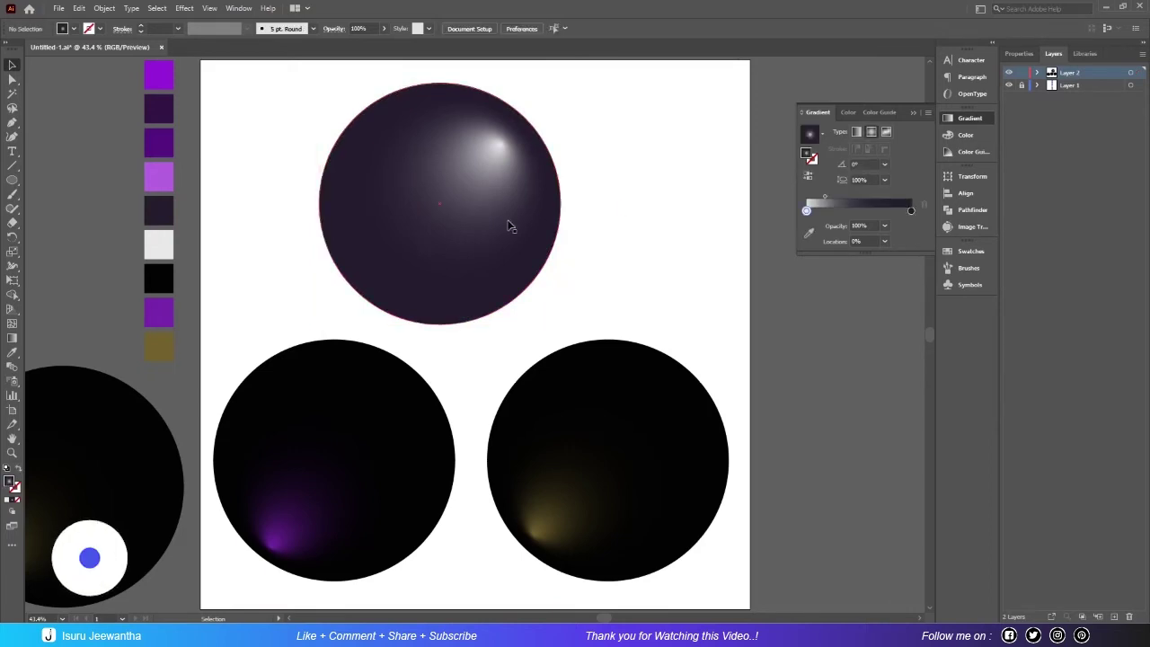
Set the top dark sphere's blending mode to Screen in the Transparency options.
click(504, 219)
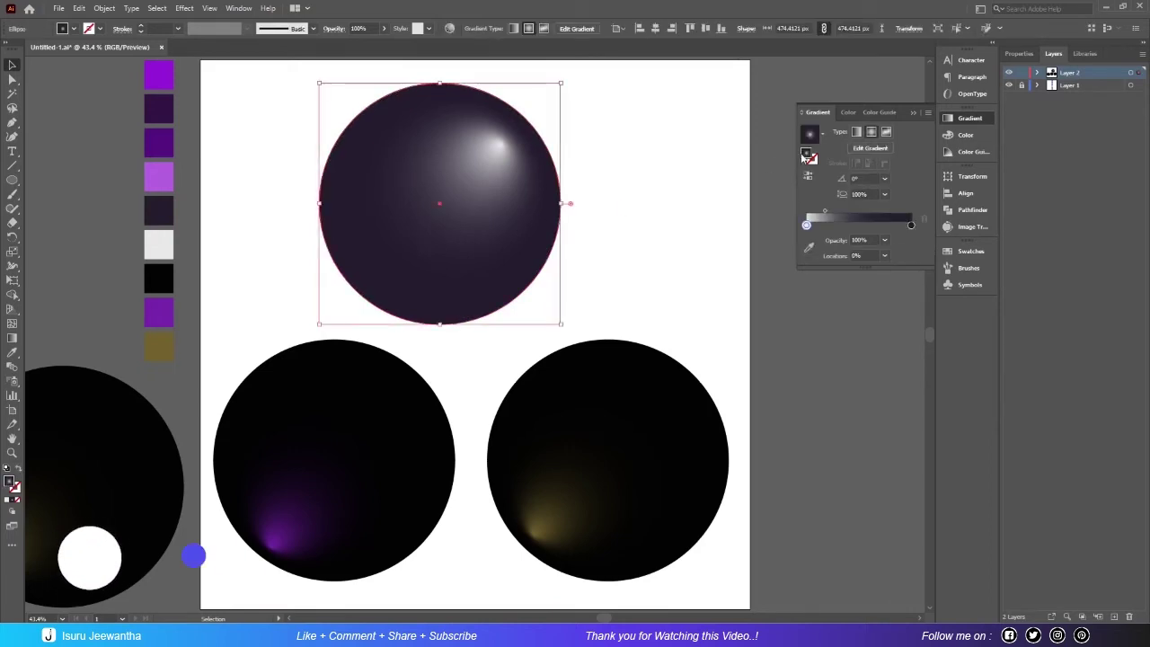
click(1019, 54)
click(1034, 221)
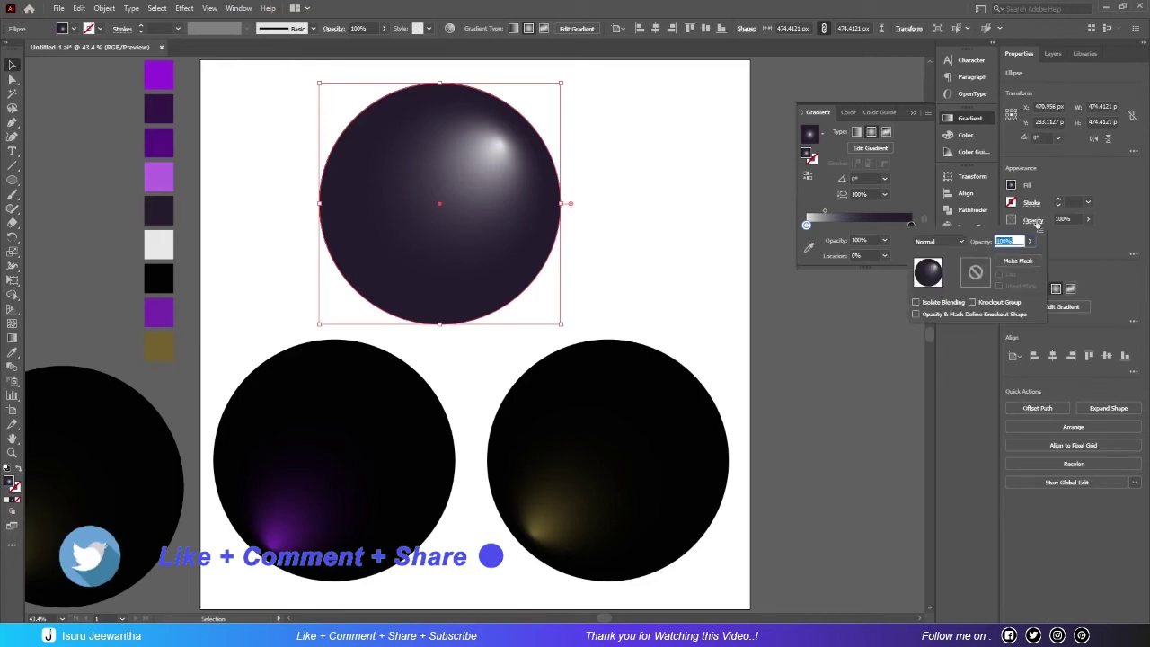
click(960, 242)
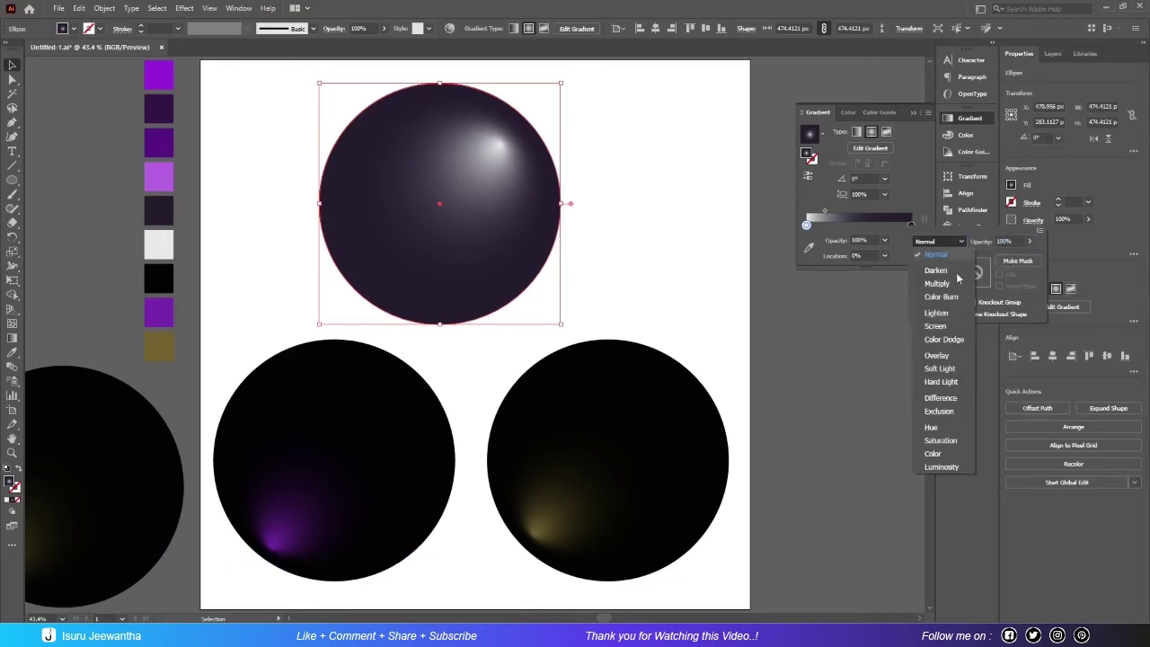
click(953, 328)
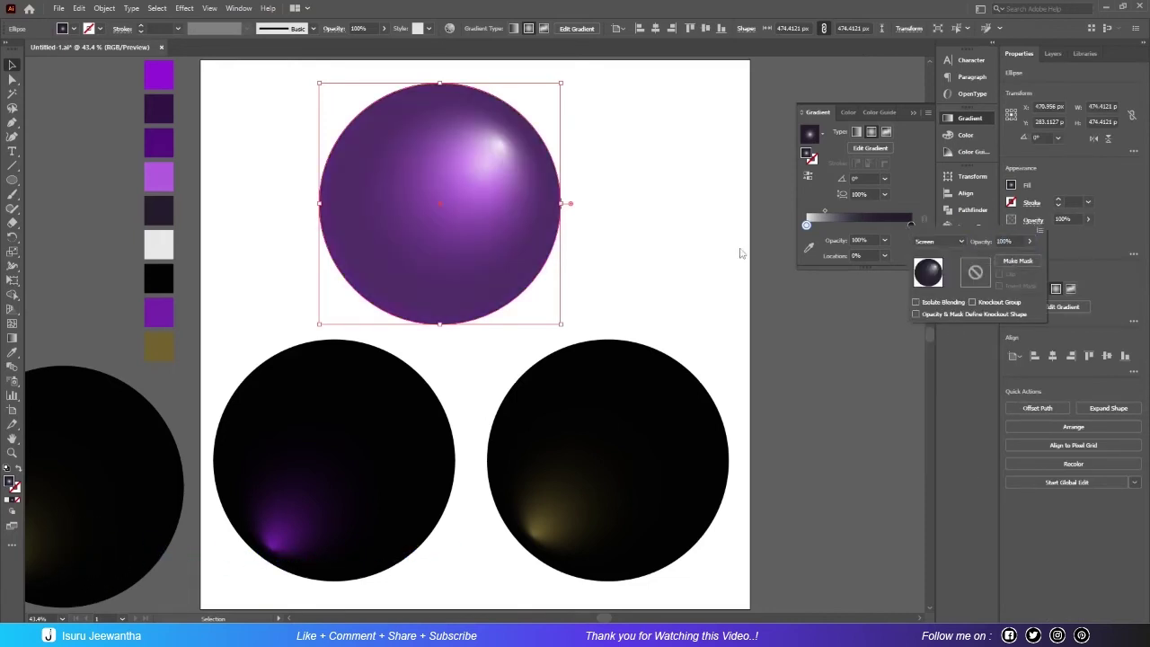
click(414, 421)
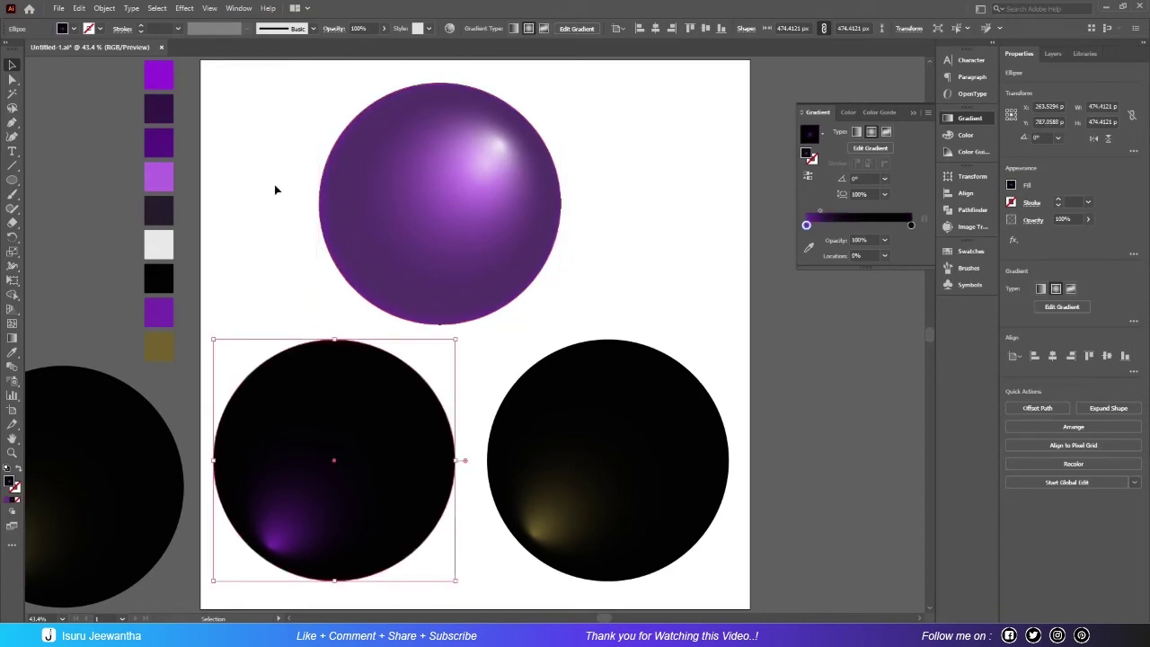
Align the top sphere and the lower-left circle on shared horizontal and vertical centres.
key(a)
drag(253, 180, 441, 455)
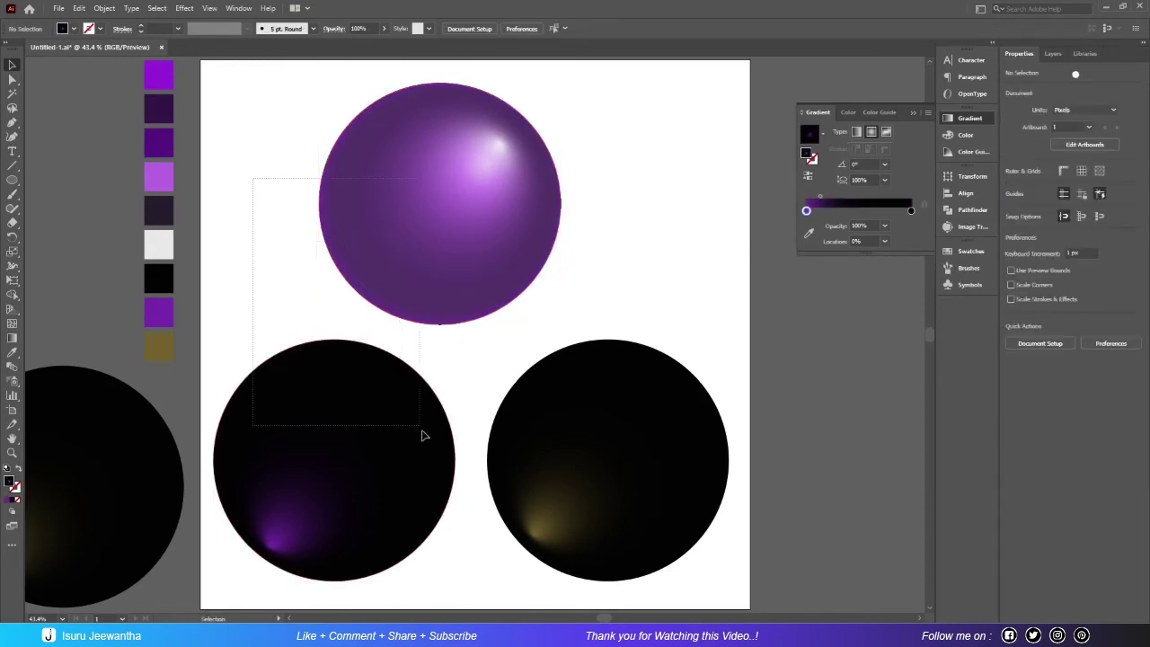
key(v)
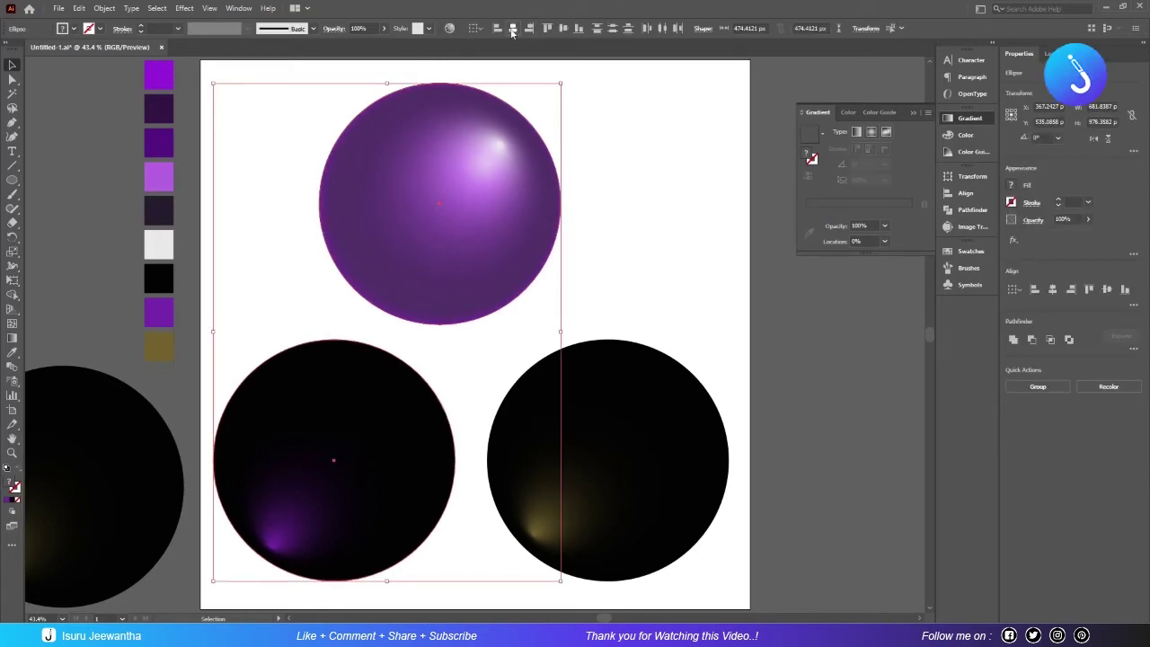
click(514, 28)
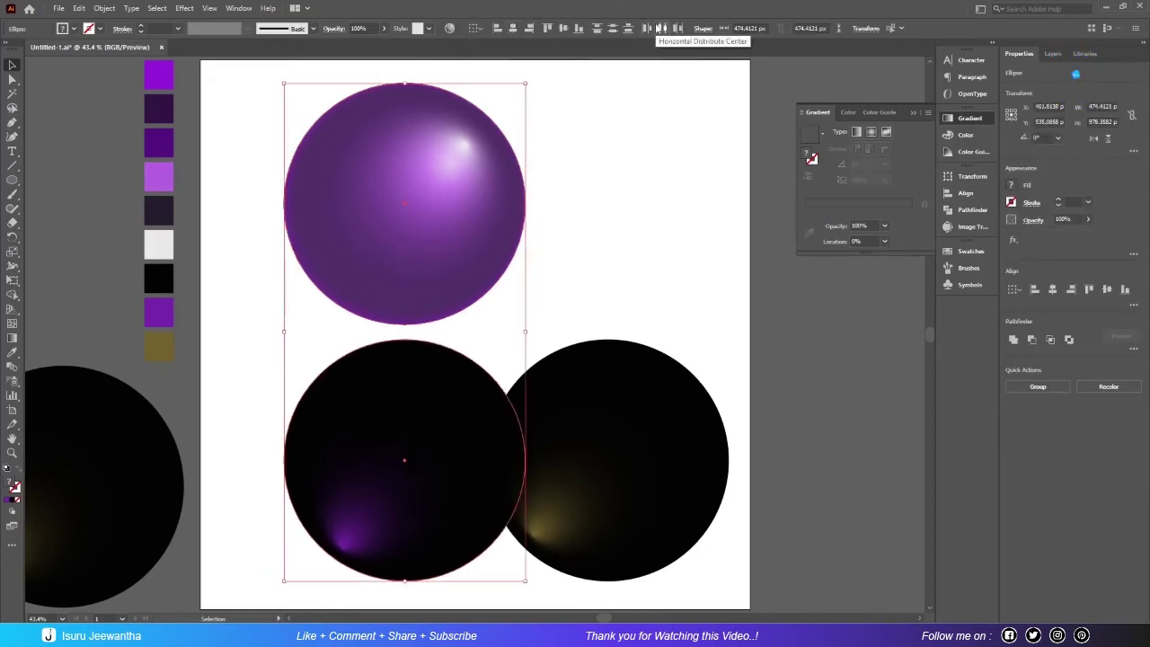
click(563, 28)
Set the topmost purple circle's blend mode to Screen.
click(470, 259)
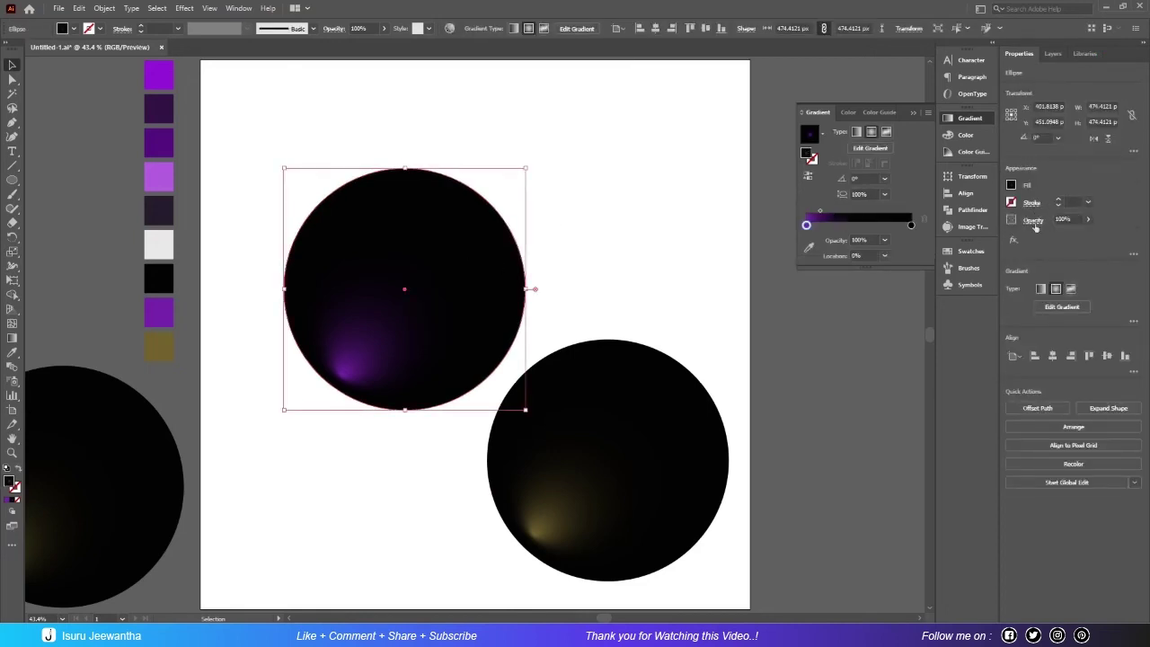
click(1034, 220)
click(954, 243)
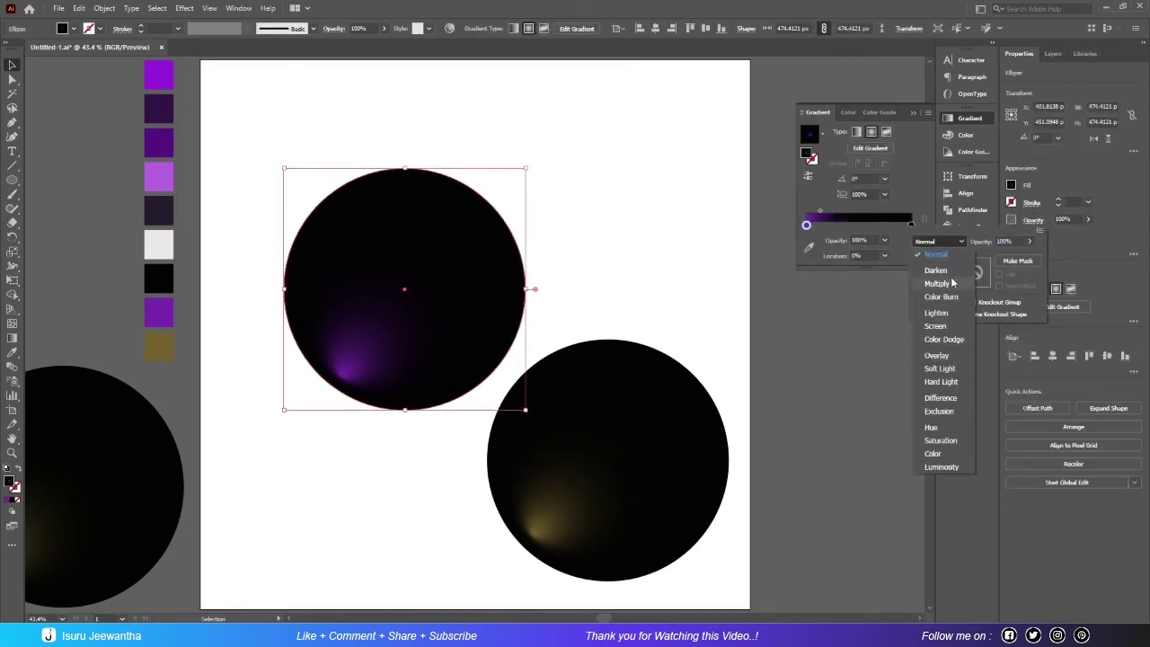
click(936, 326)
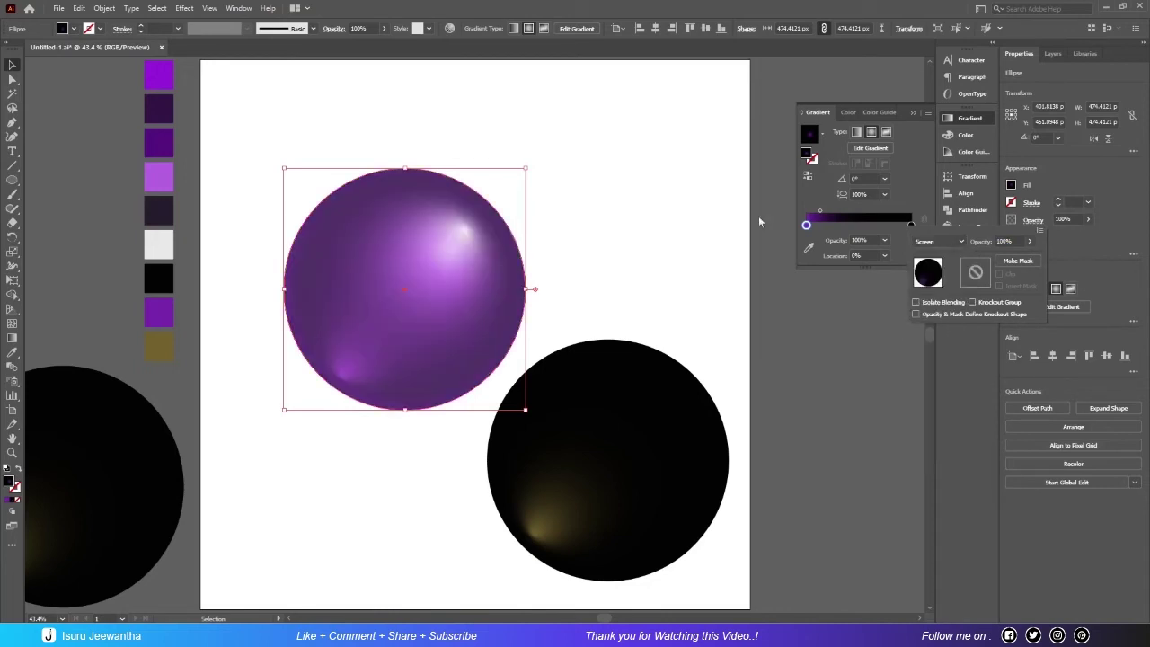
click(689, 346)
click(688, 436)
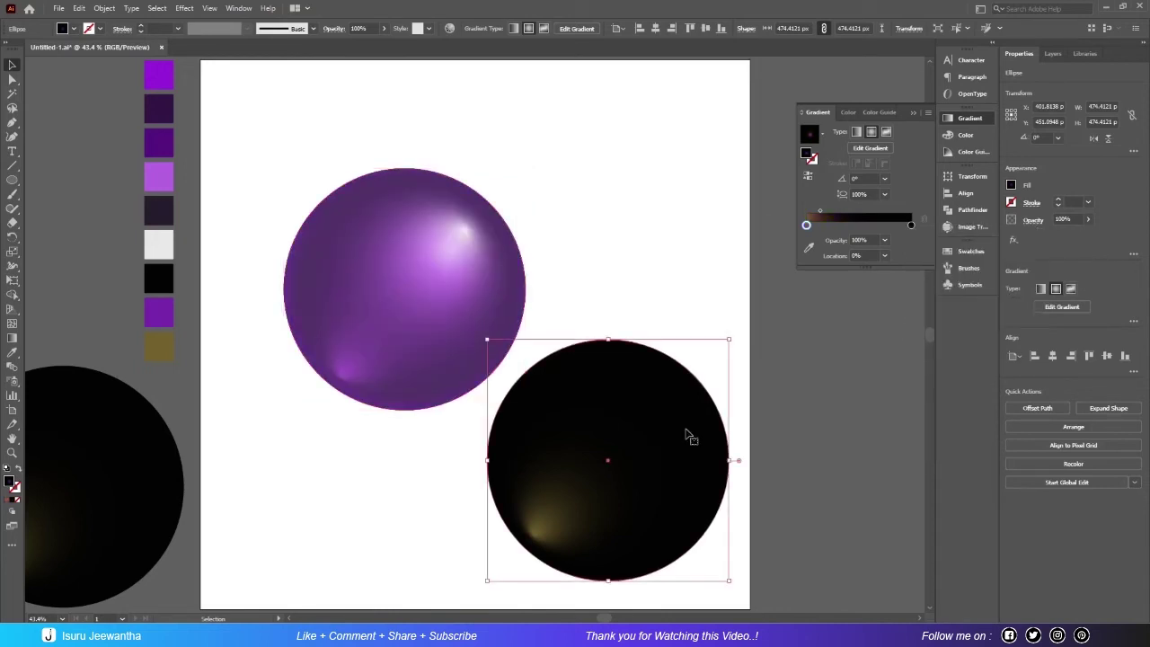
Centre both circles vertically and horizontally so they overlap exactly.
drag(252, 225, 539, 431)
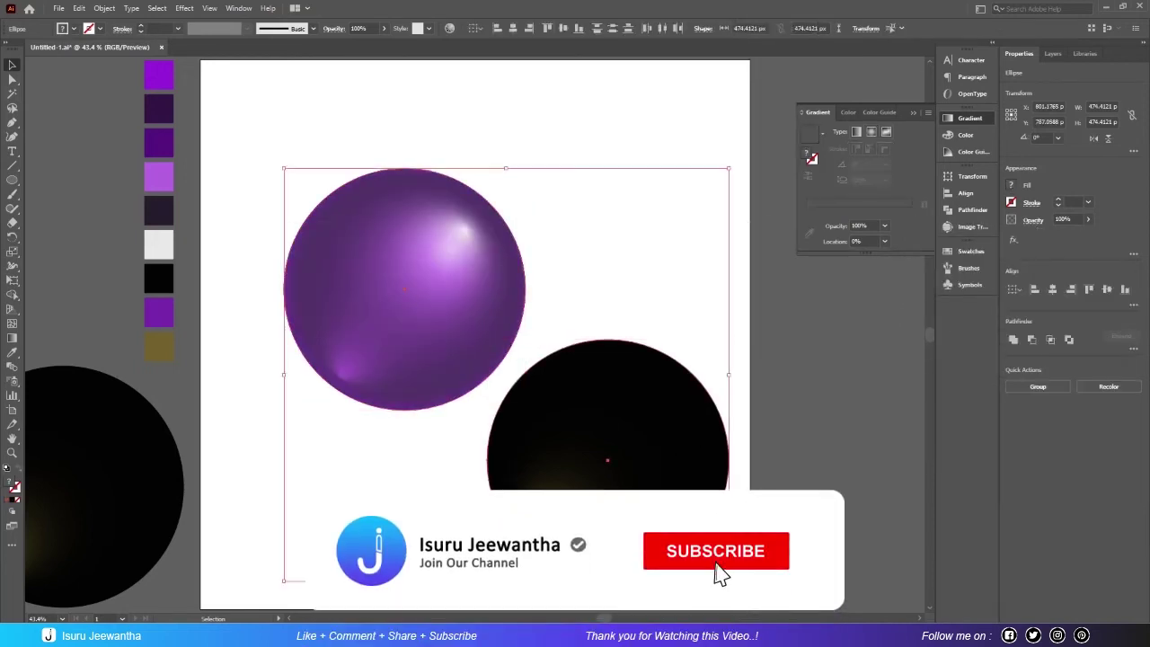
click(563, 28)
click(512, 28)
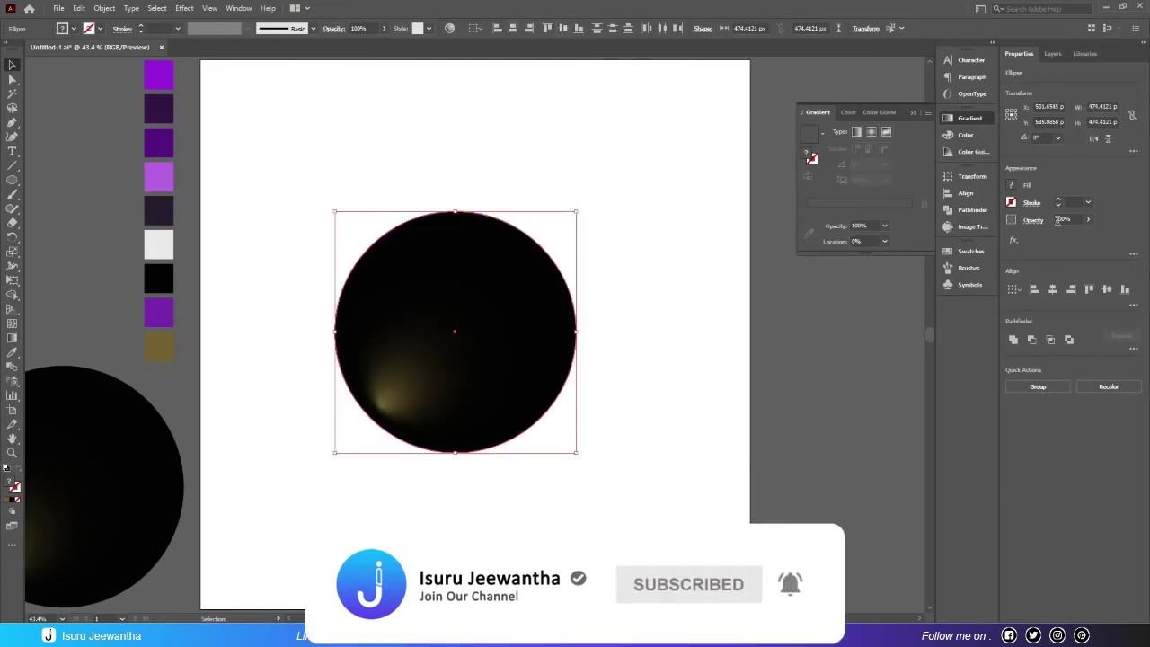
click(1034, 220)
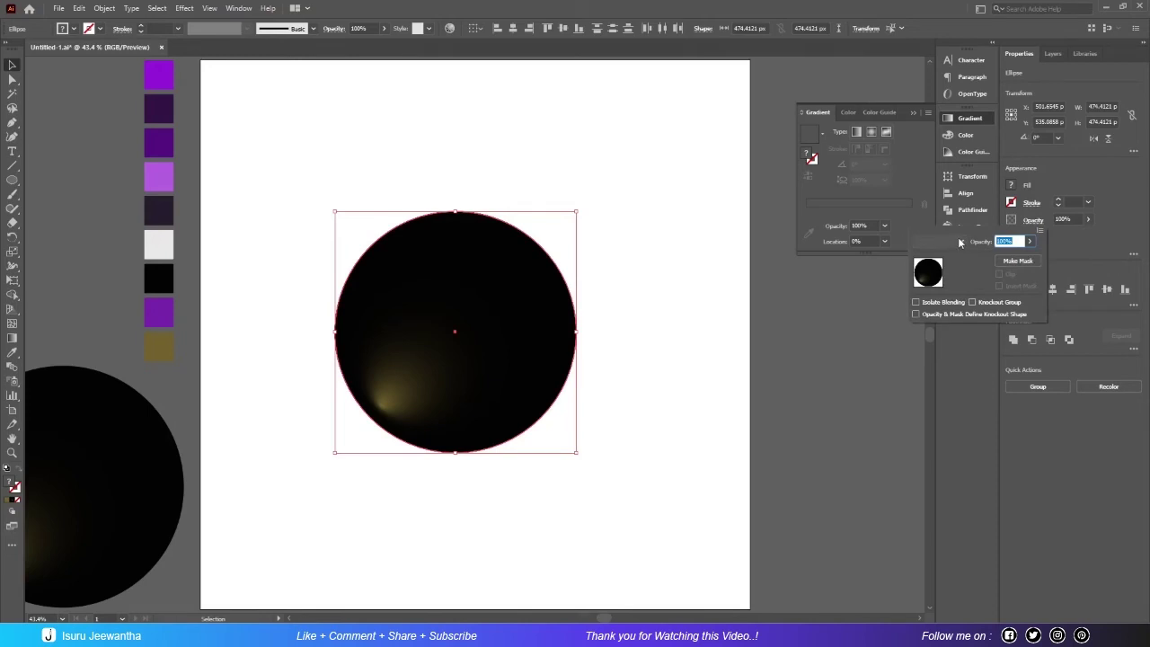
click(766, 286)
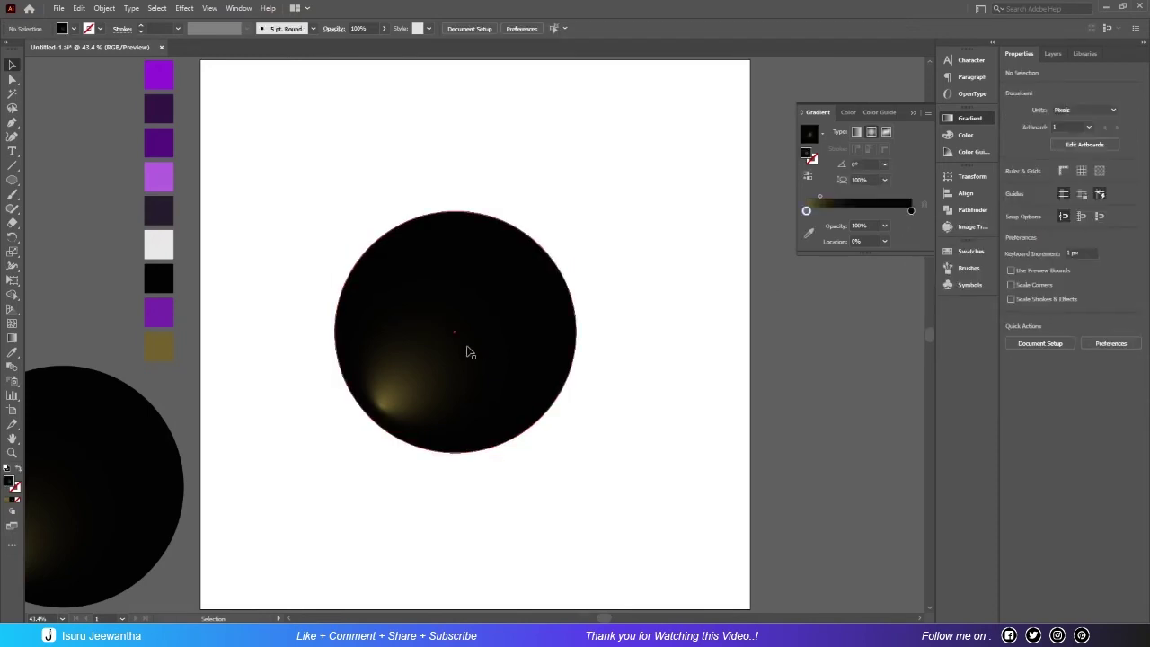
Set the black highlight circle's blend mode to Screen, forming one glossy sphere.
click(468, 353)
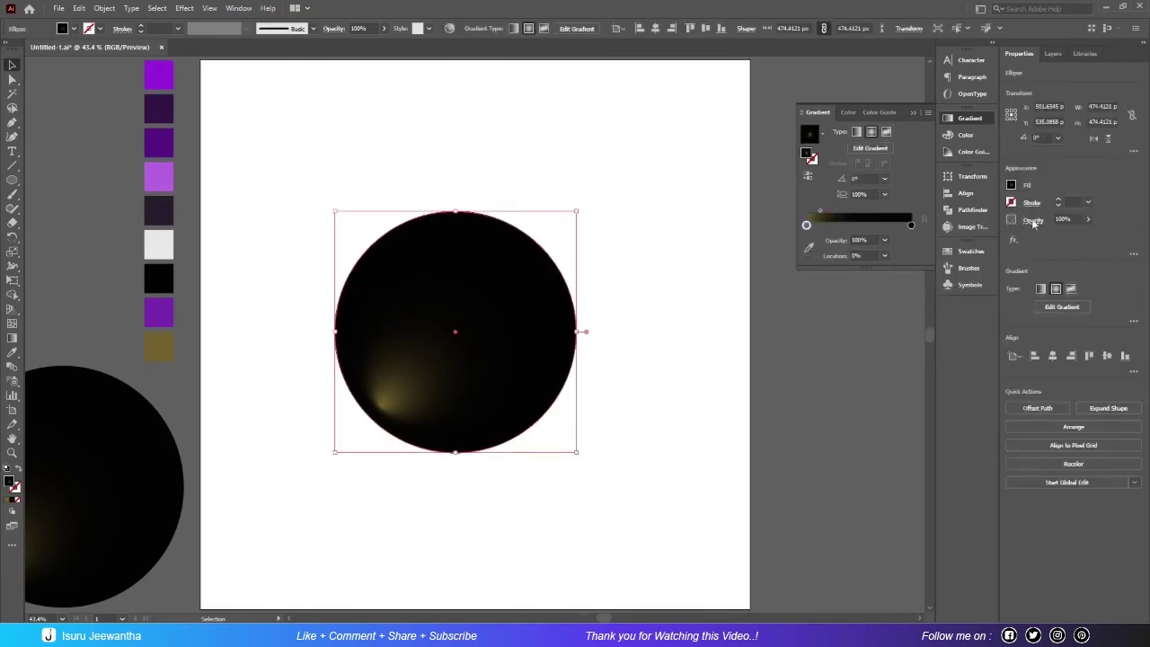
click(1034, 220)
click(960, 242)
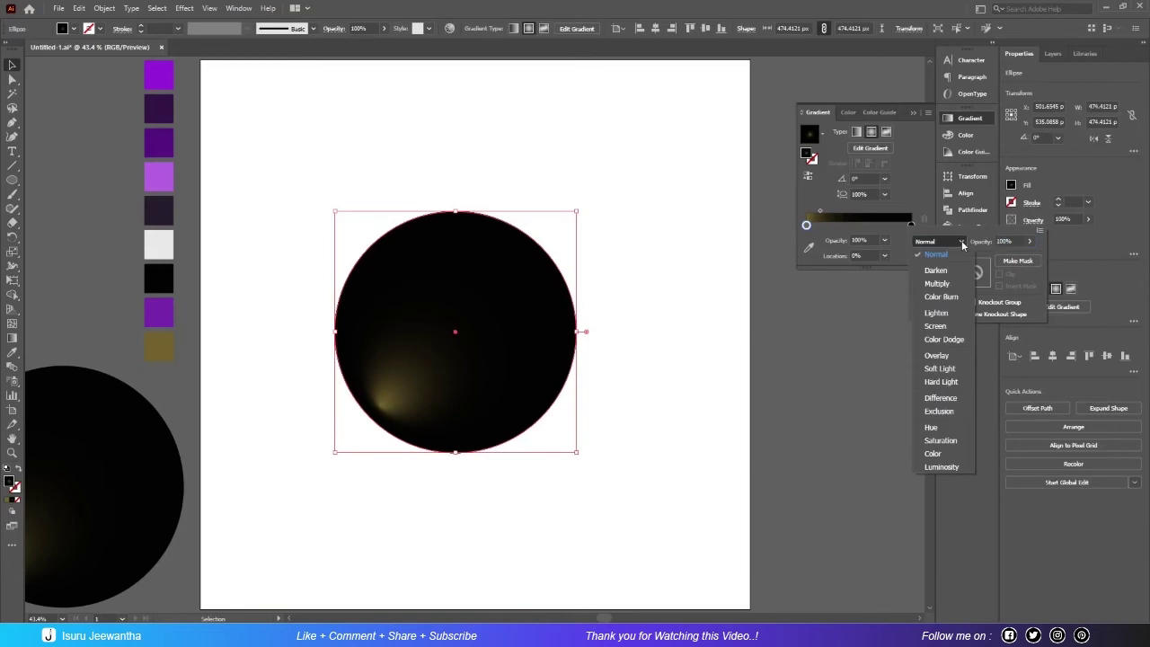
click(954, 326)
click(693, 245)
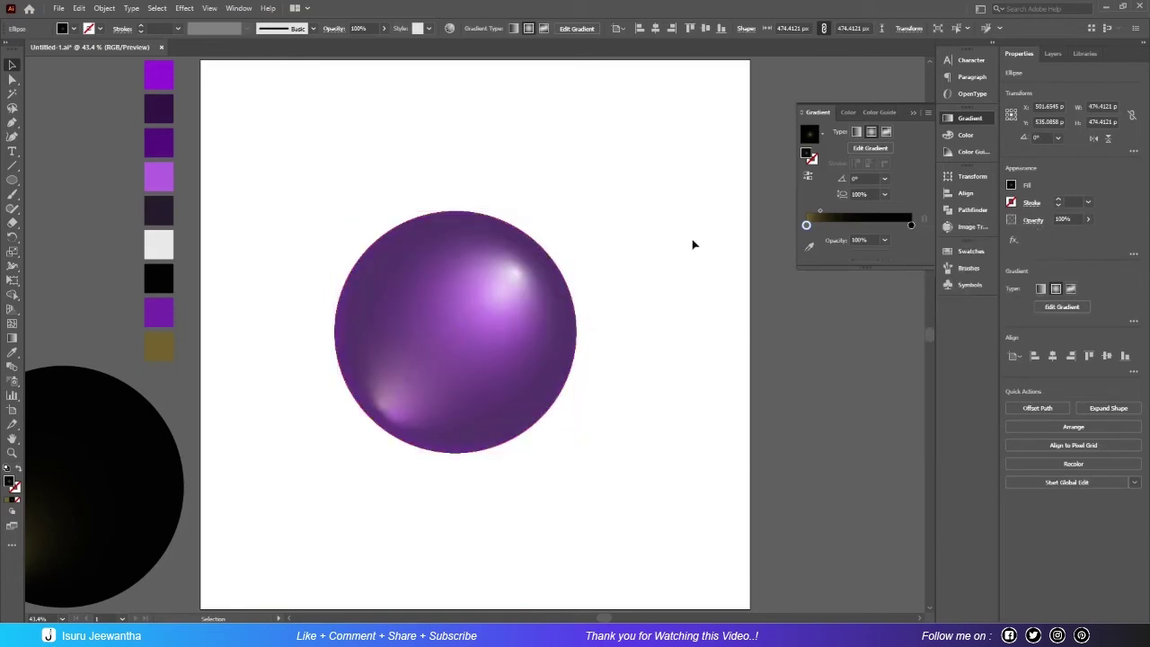
Move the sphere up-right and bring the spare black circle onto it.
drag(338, 222, 585, 437)
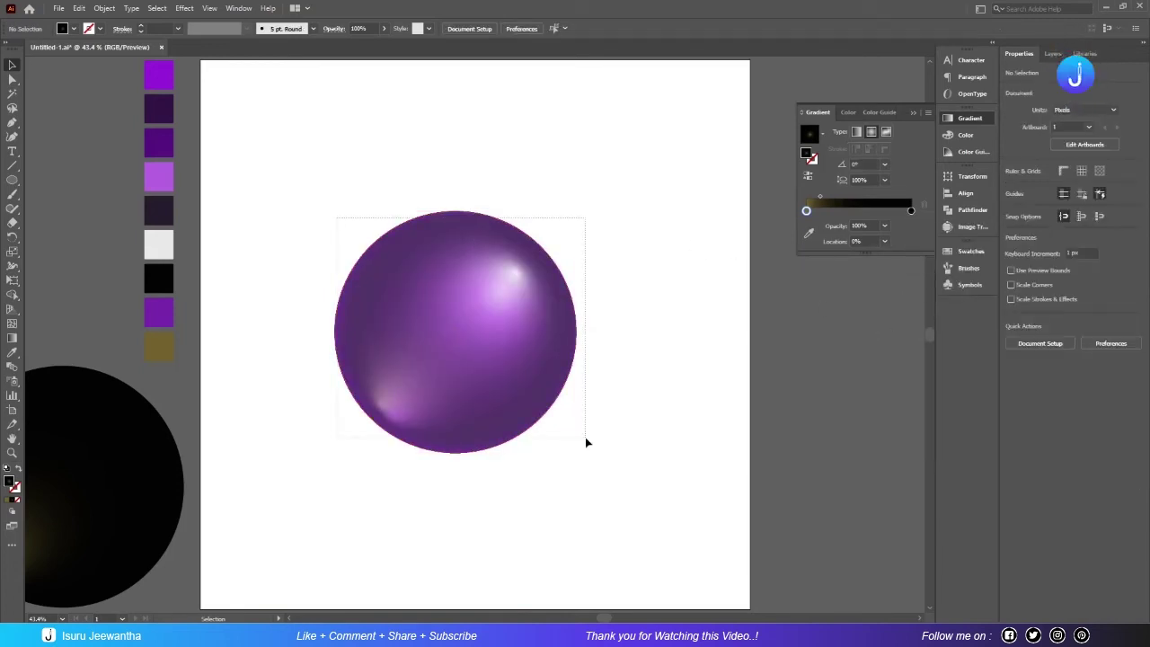
drag(519, 342, 546, 331)
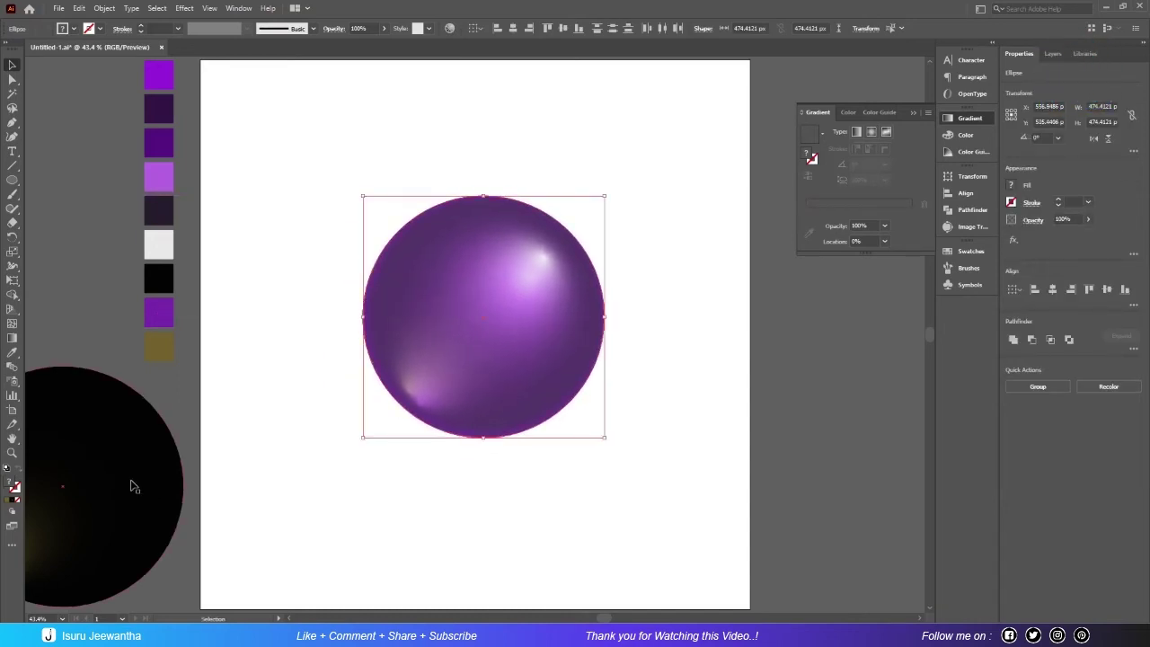
drag(134, 483, 481, 411)
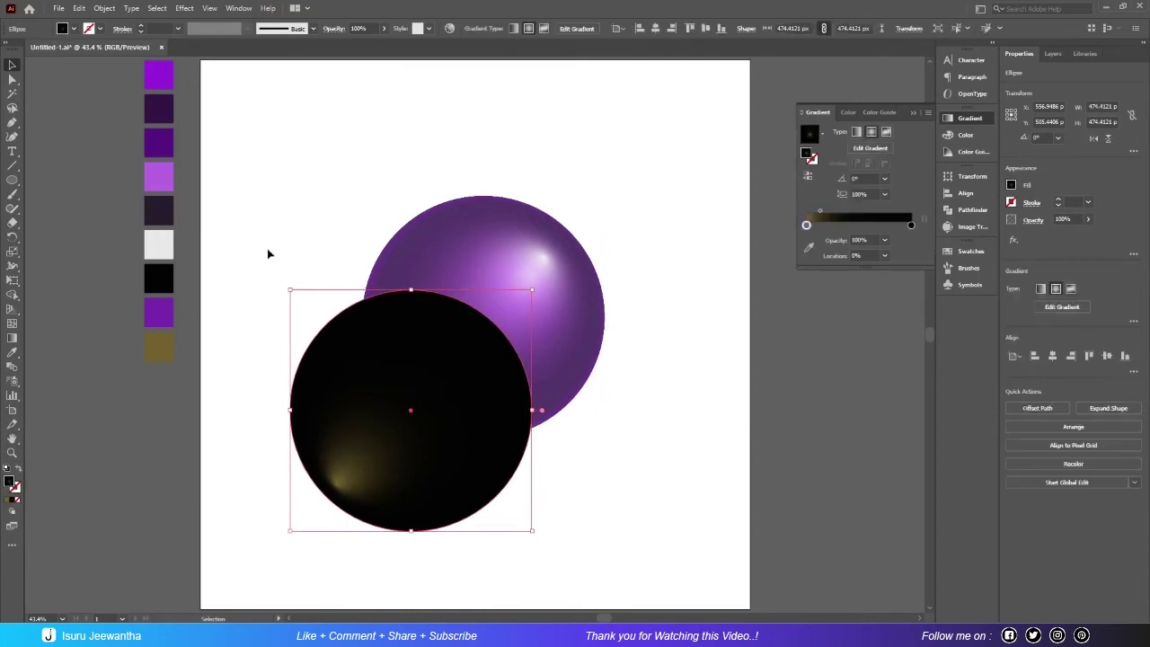
drag(267, 255, 593, 470)
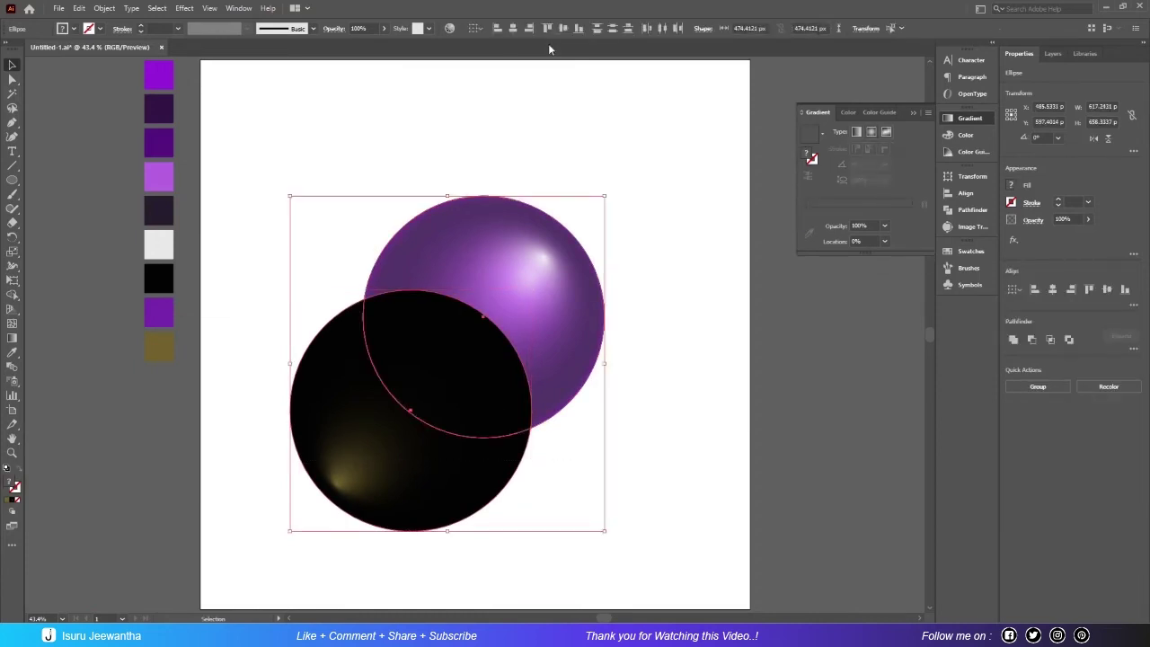
click(625, 119)
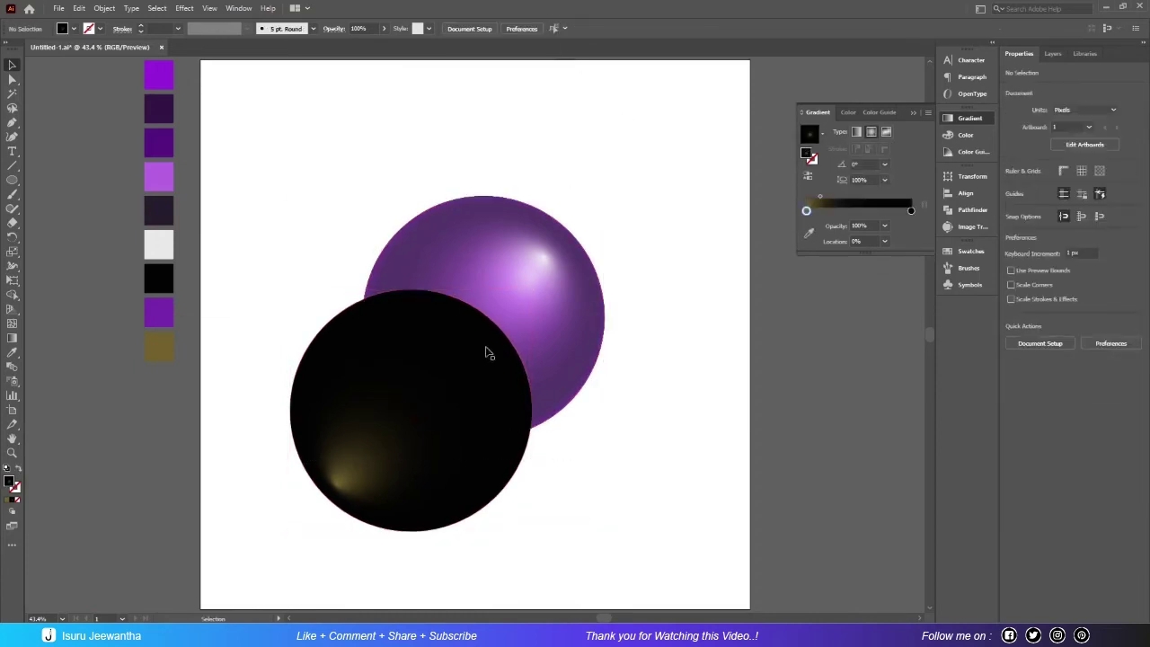
click(451, 453)
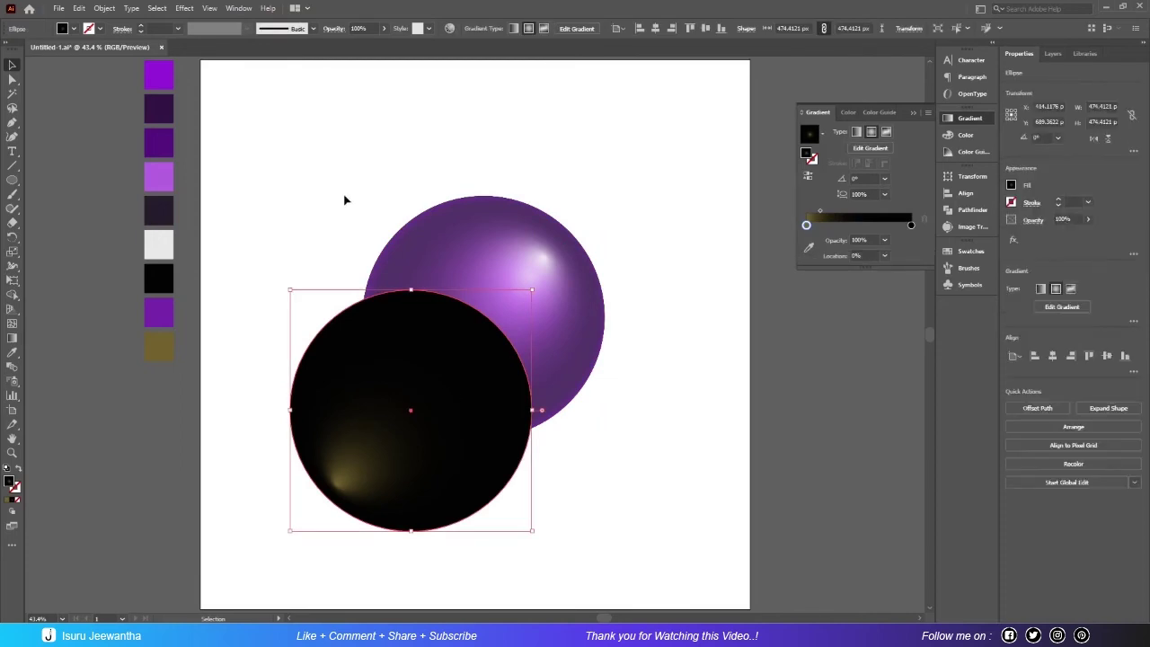
Centre-align the black circle on the sphere, then nudge it slightly down-left.
drag(345, 199, 582, 416)
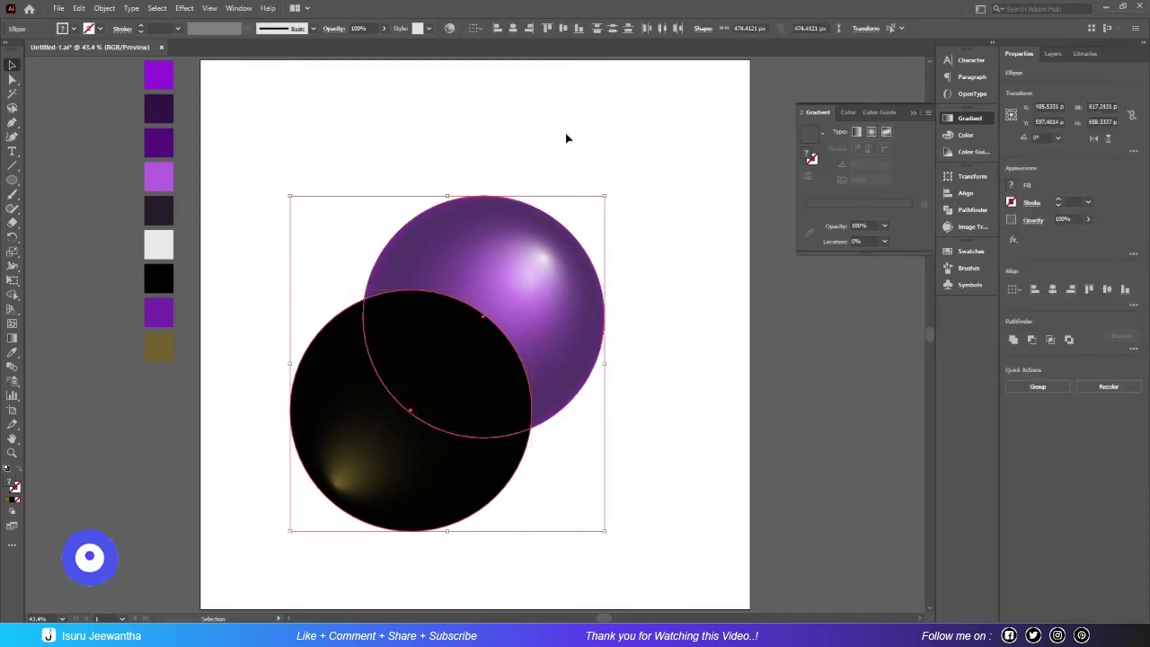
click(514, 27)
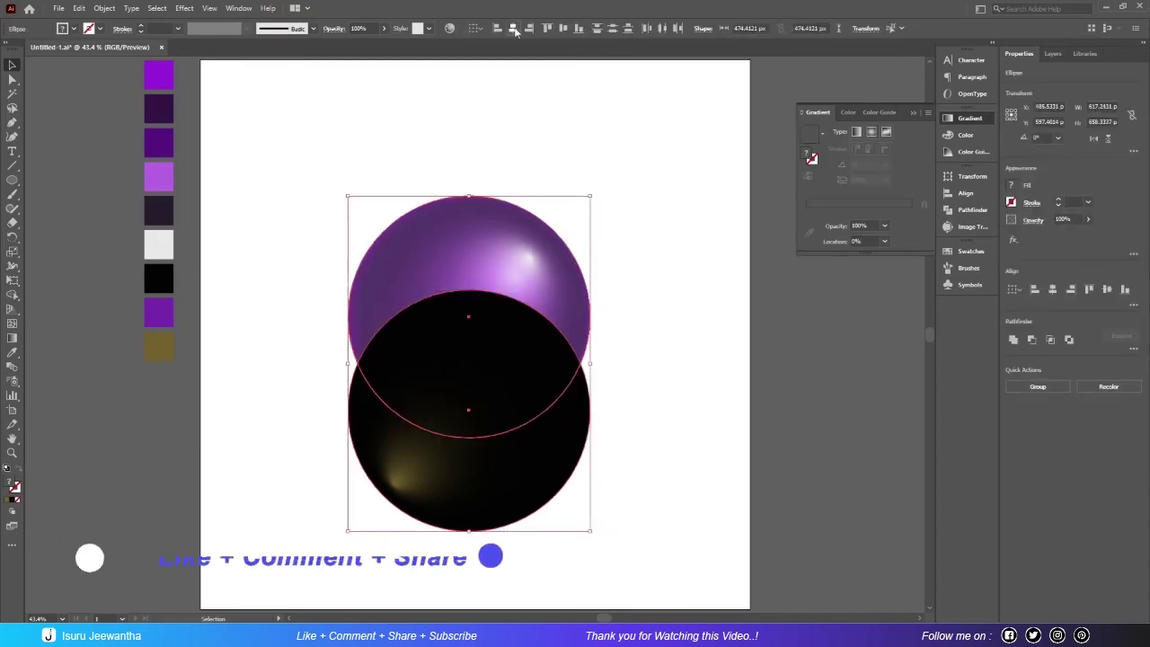
click(565, 27)
click(624, 308)
click(483, 368)
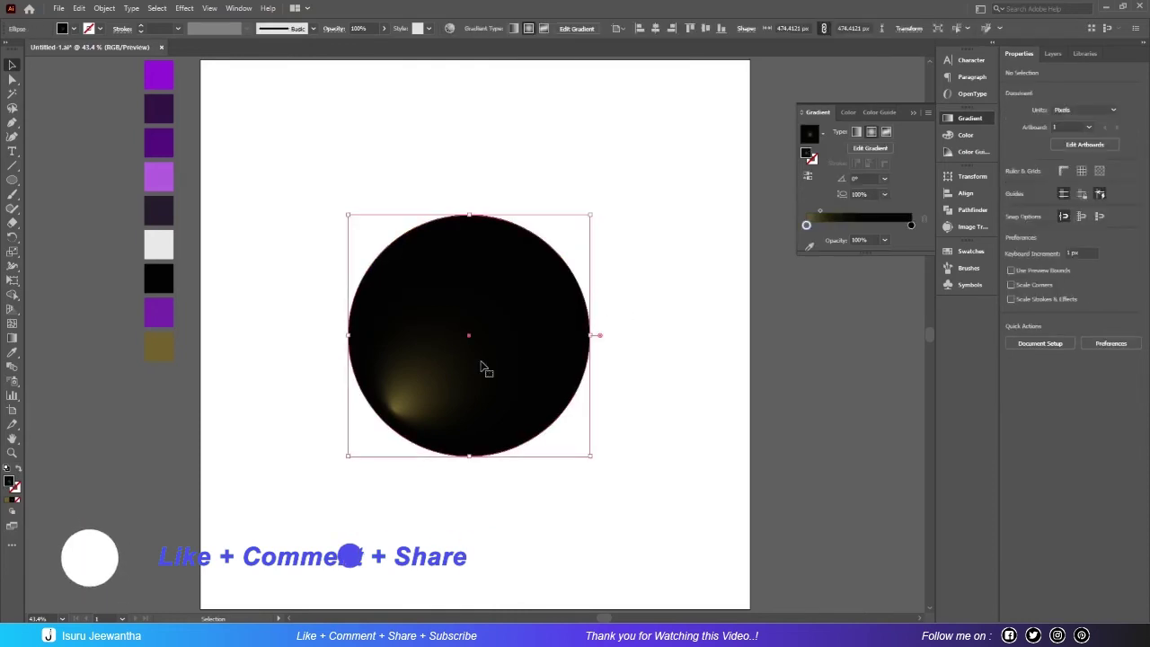
drag(483, 368, 474, 378)
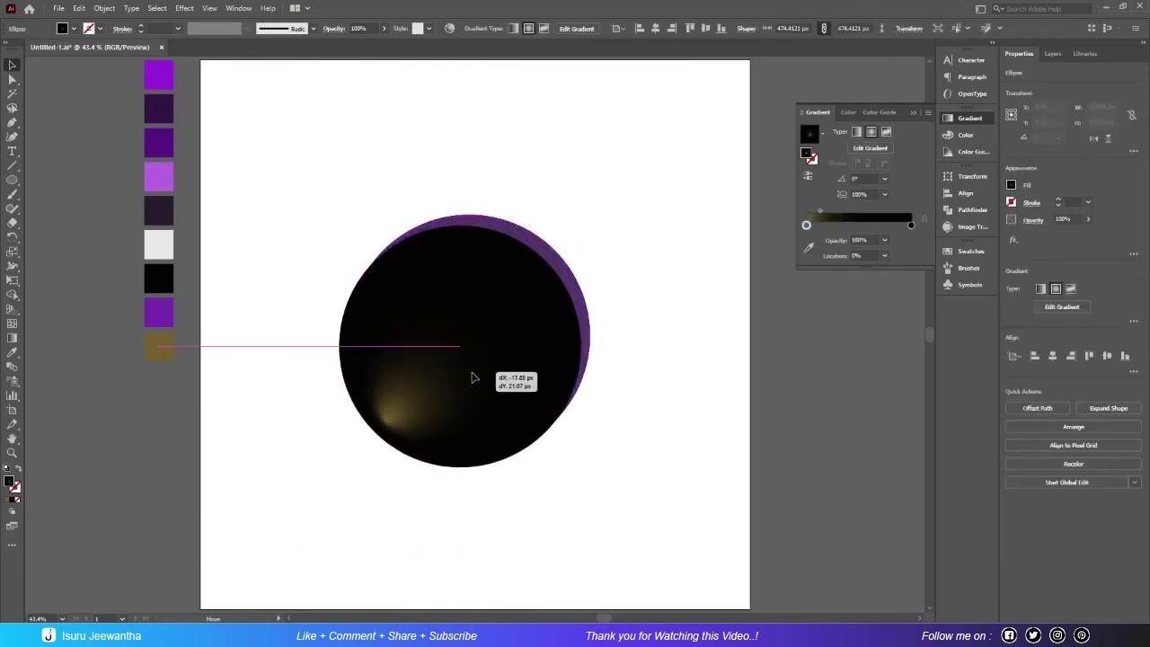
drag(474, 379, 470, 378)
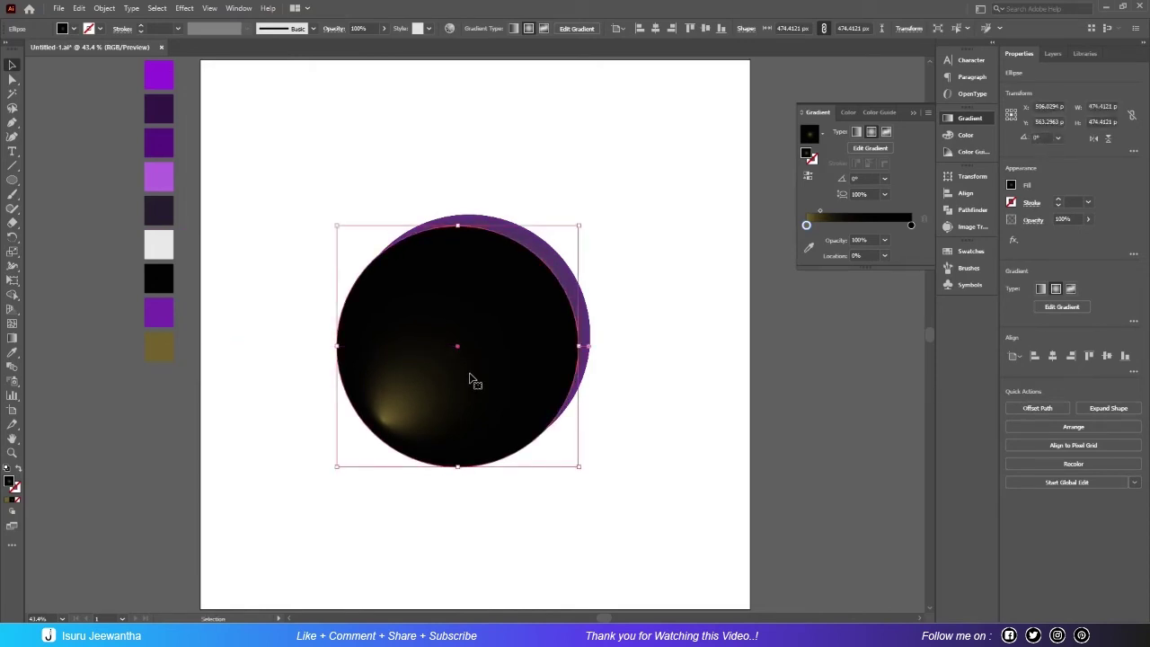
Fill the offset circle near-black and send it behind the purple sphere.
click(75, 29)
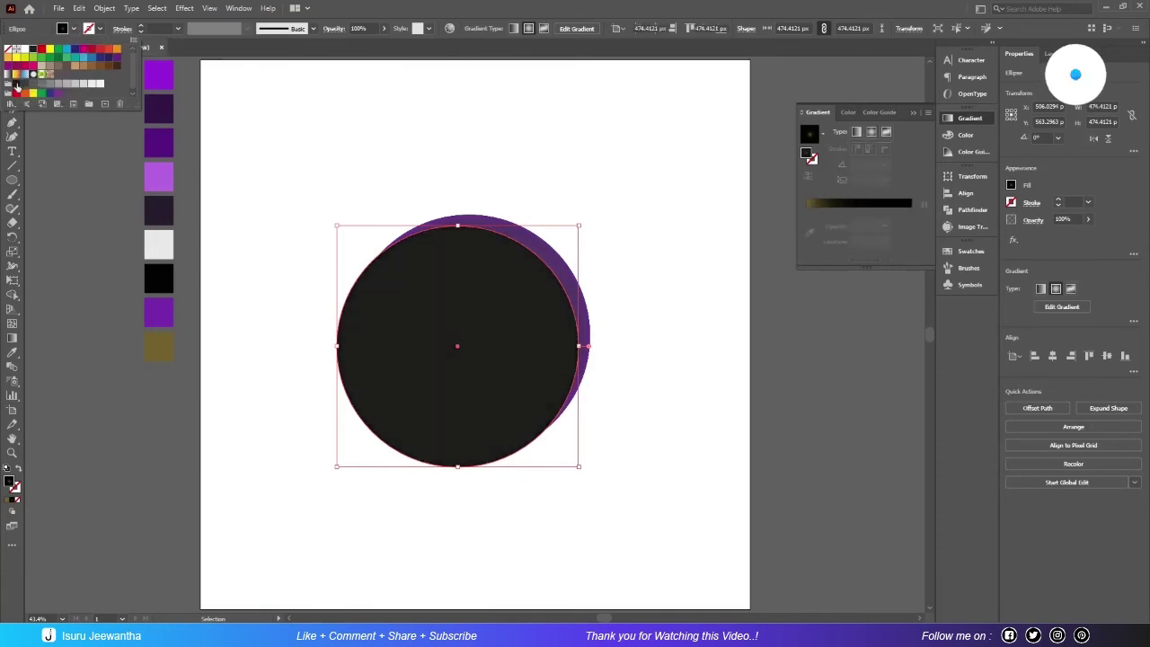
click(30, 65)
click(416, 146)
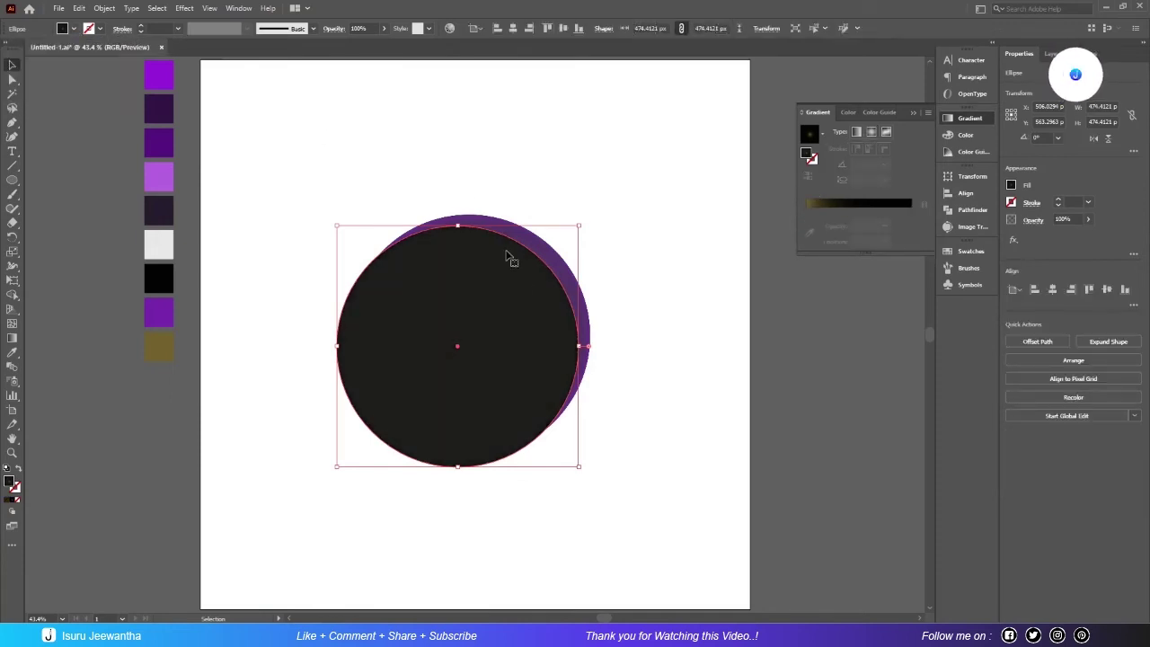
right_click(514, 303)
mouse_move(546, 515)
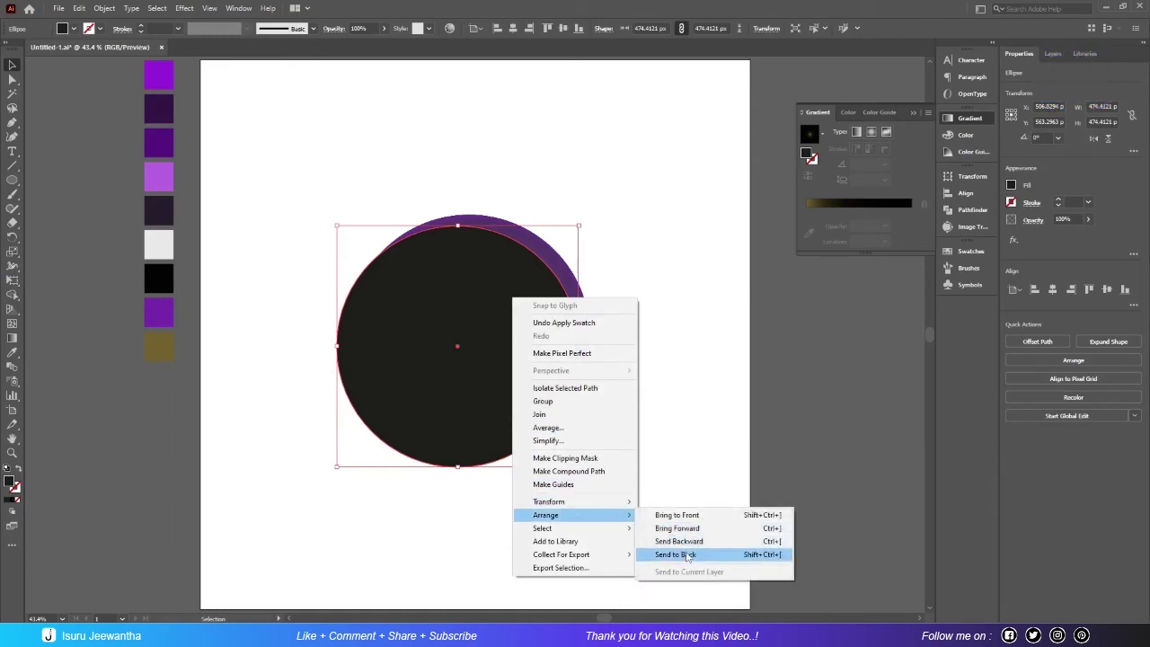
click(687, 555)
click(689, 295)
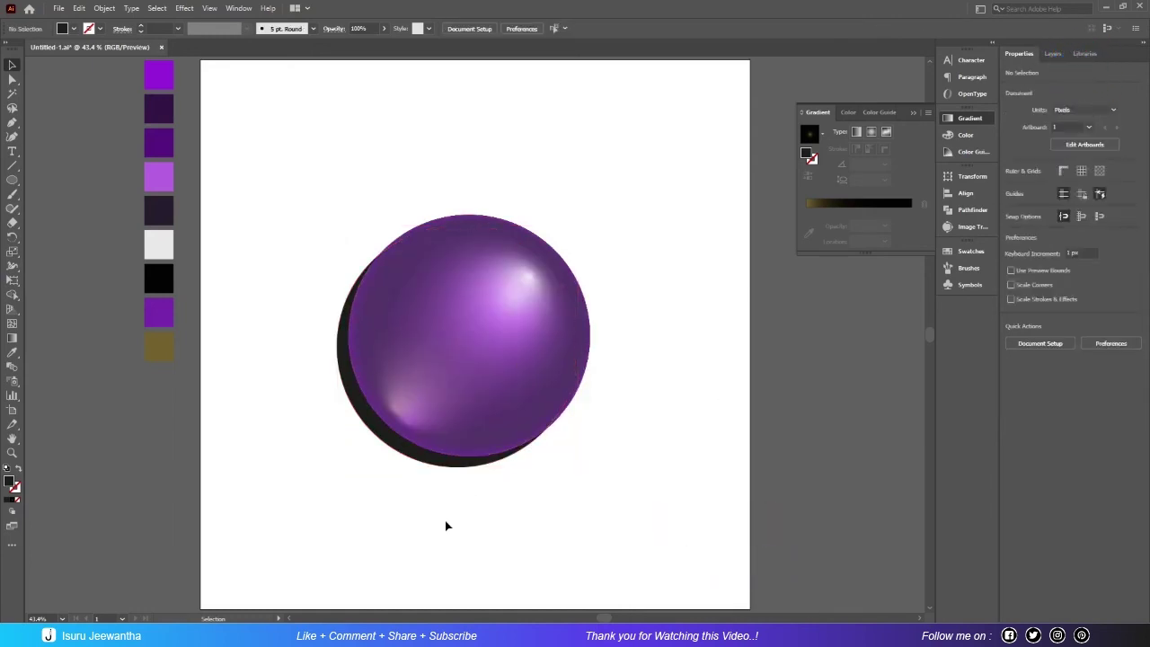
click(402, 449)
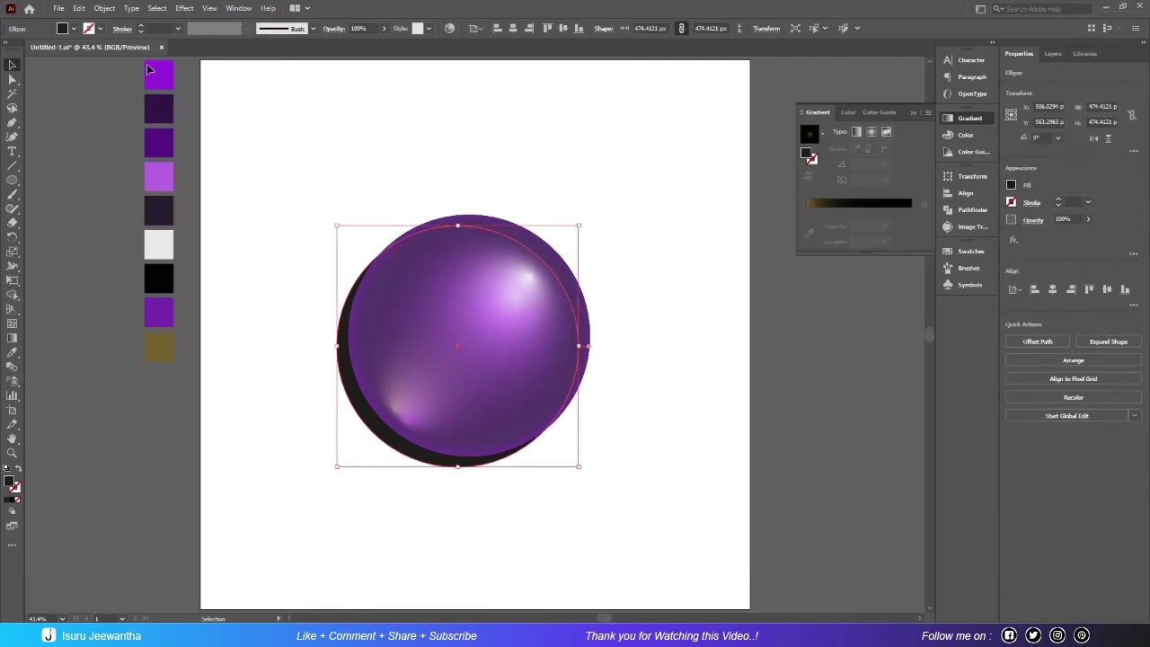
Convert the shadow circle into a gradient mesh.
click(104, 8)
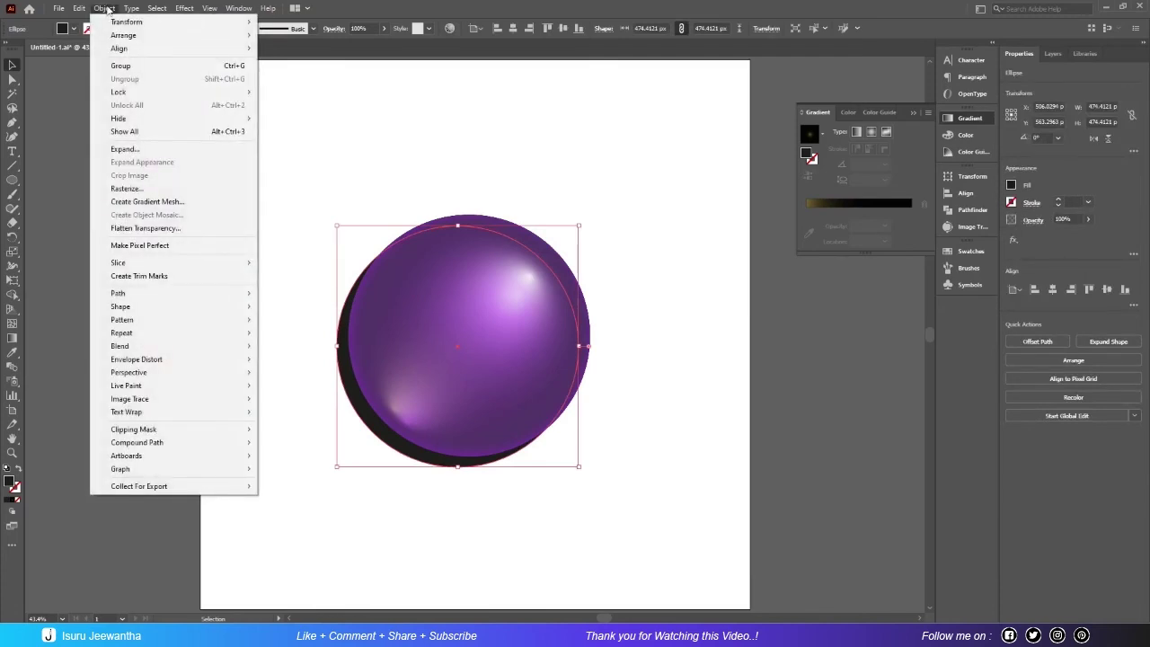
click(148, 202)
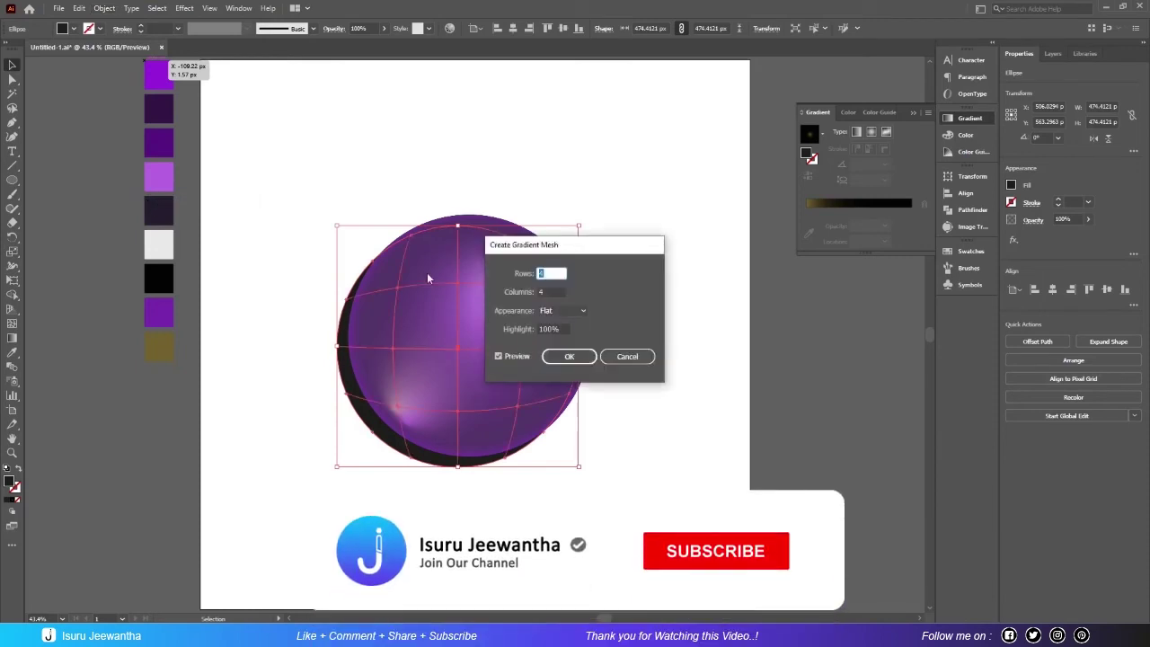
click(567, 357)
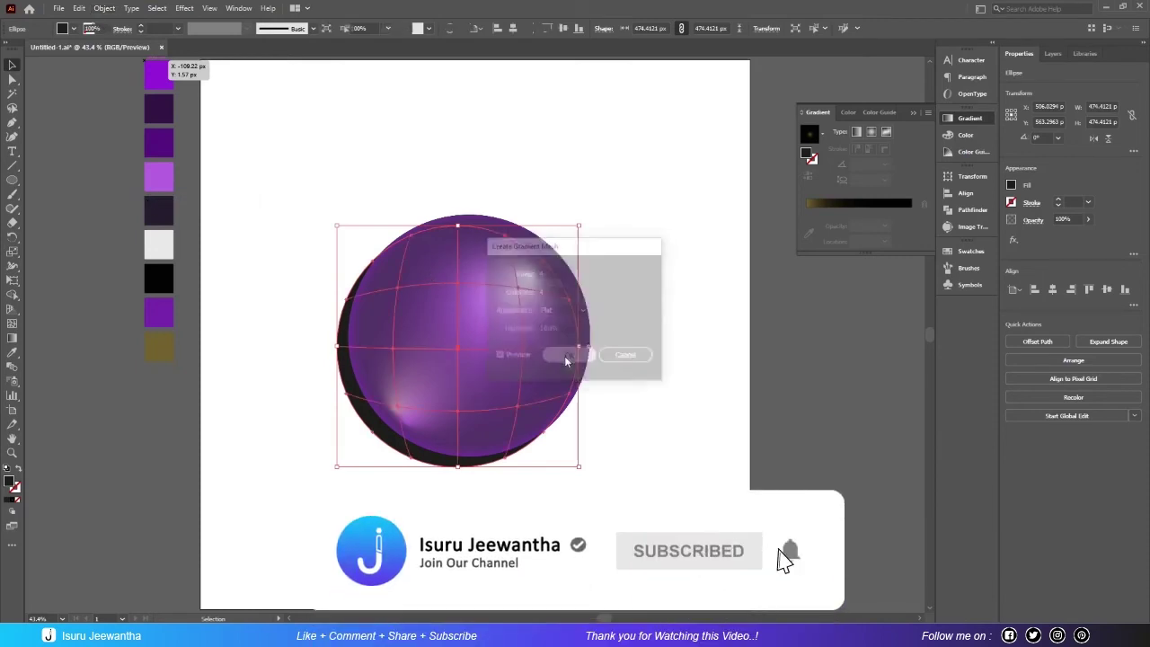
Reshape the lower-left mesh points and recolour them with light grey and white swatches.
click(974, 251)
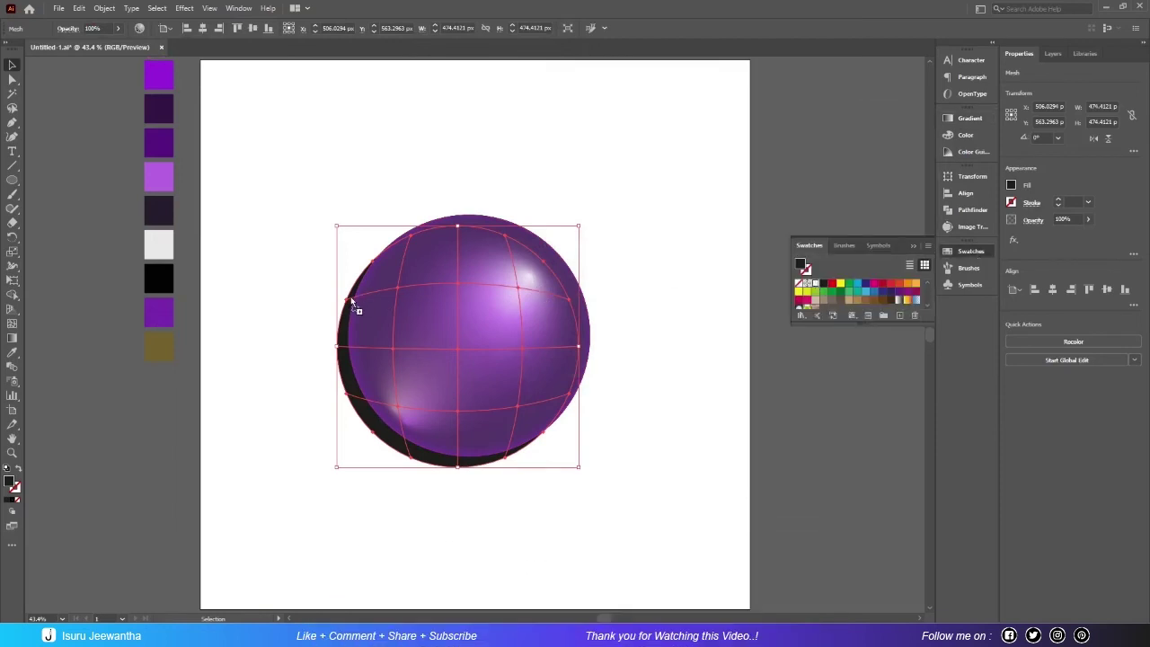
drag(346, 303, 347, 300)
drag(342, 358, 337, 347)
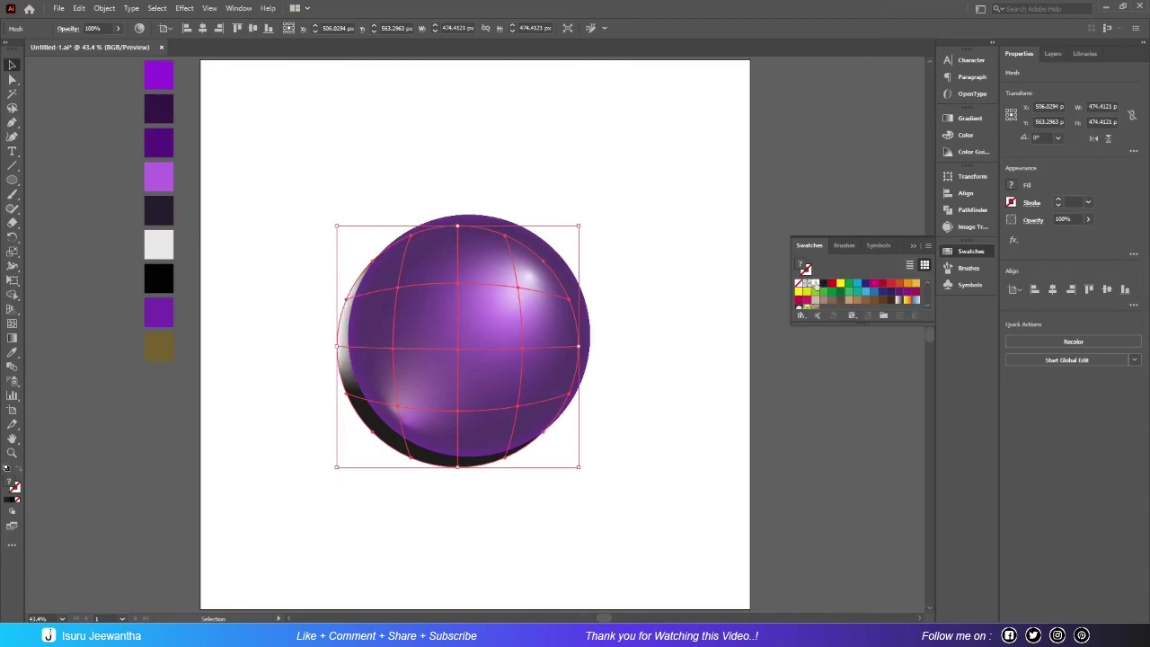
drag(356, 403, 346, 396)
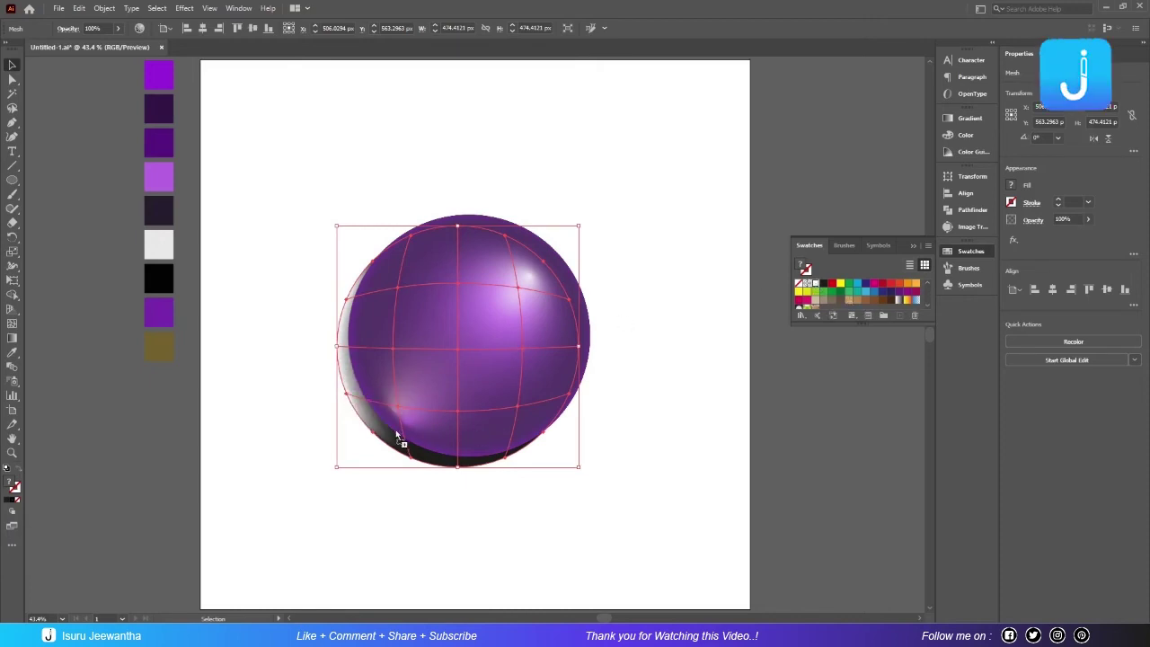
drag(397, 436, 375, 437)
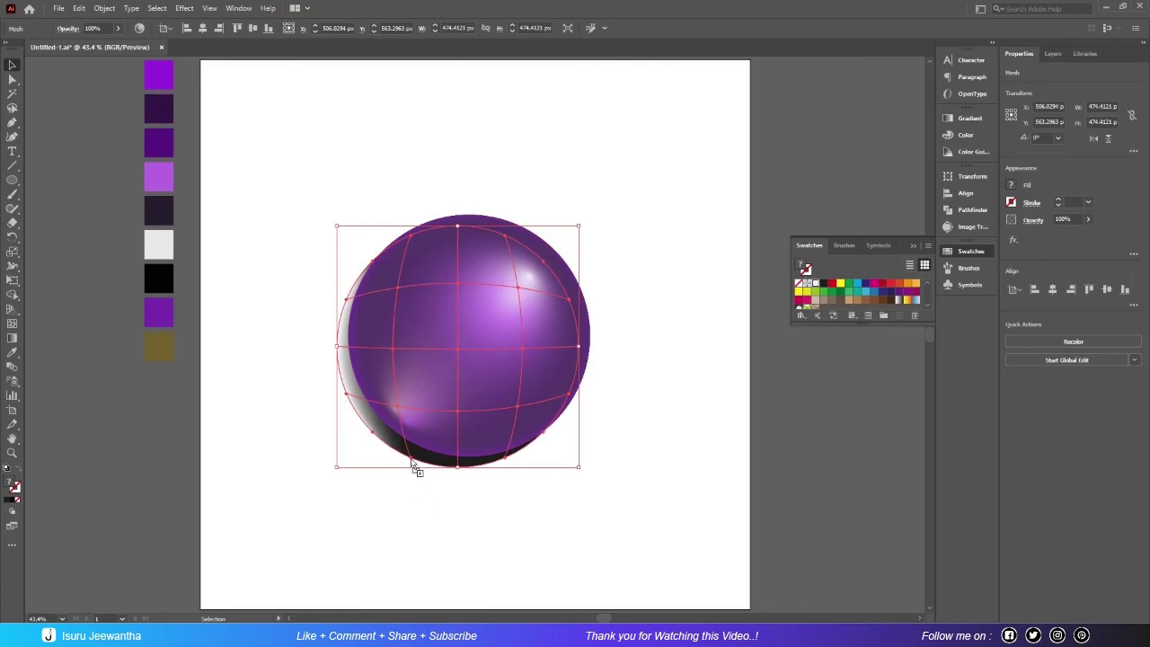
drag(412, 462, 409, 457)
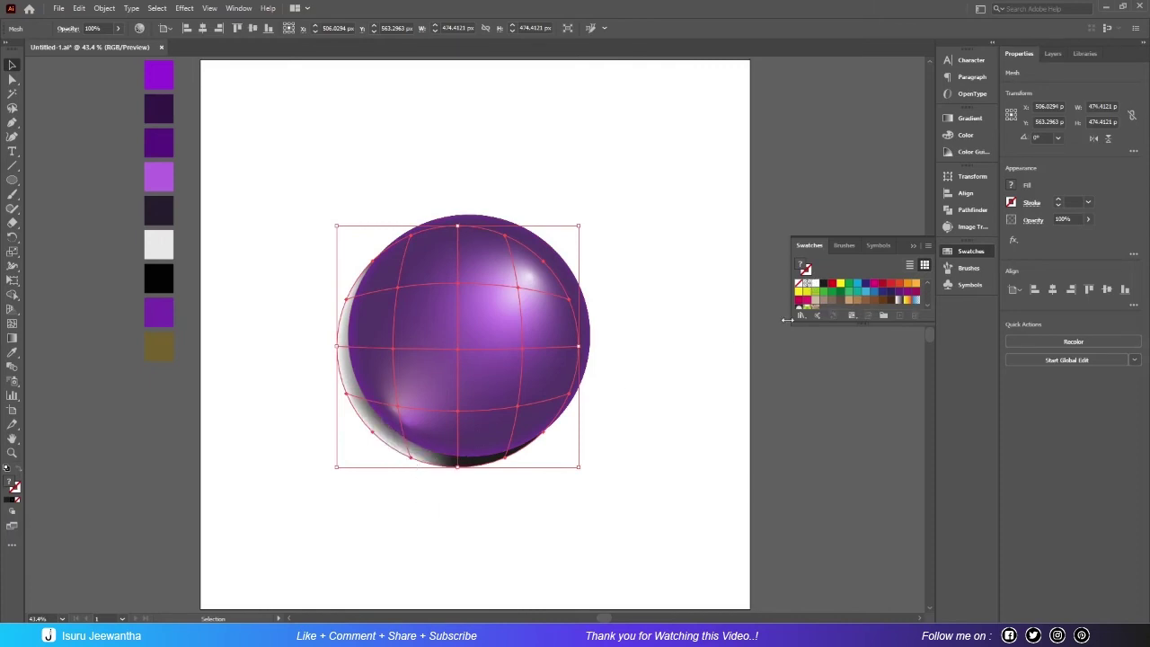
click(459, 469)
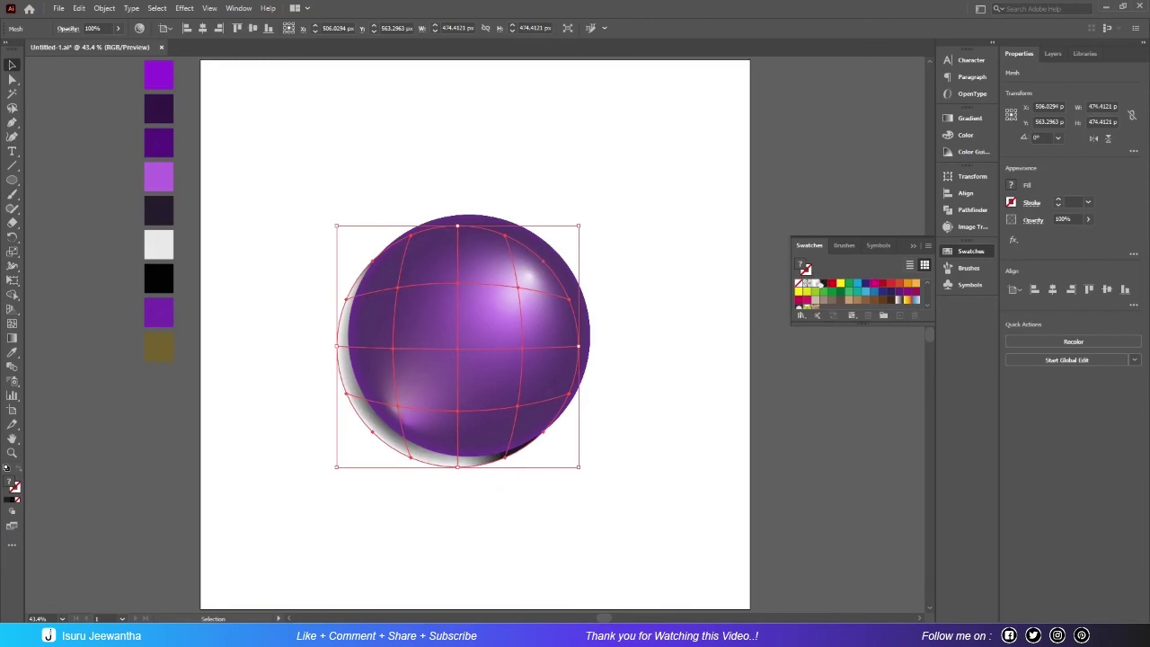
drag(818, 284, 508, 465)
drag(800, 284, 547, 442)
click(962, 252)
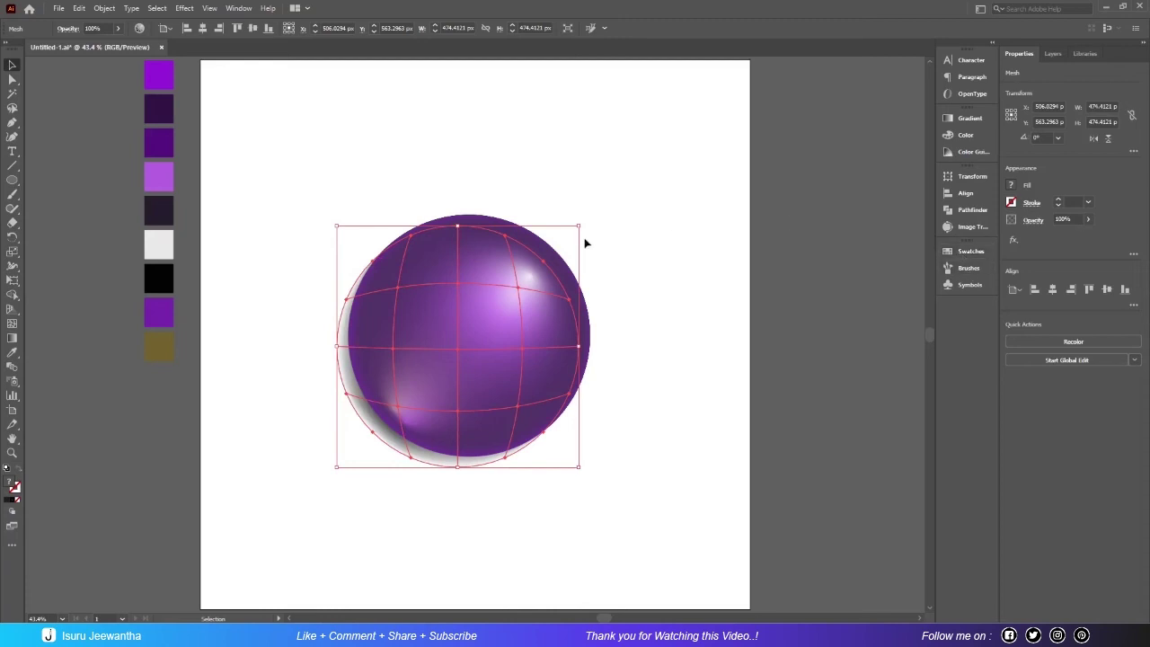
Set the shadow gradient mesh's blend mode to Multiply.
click(664, 246)
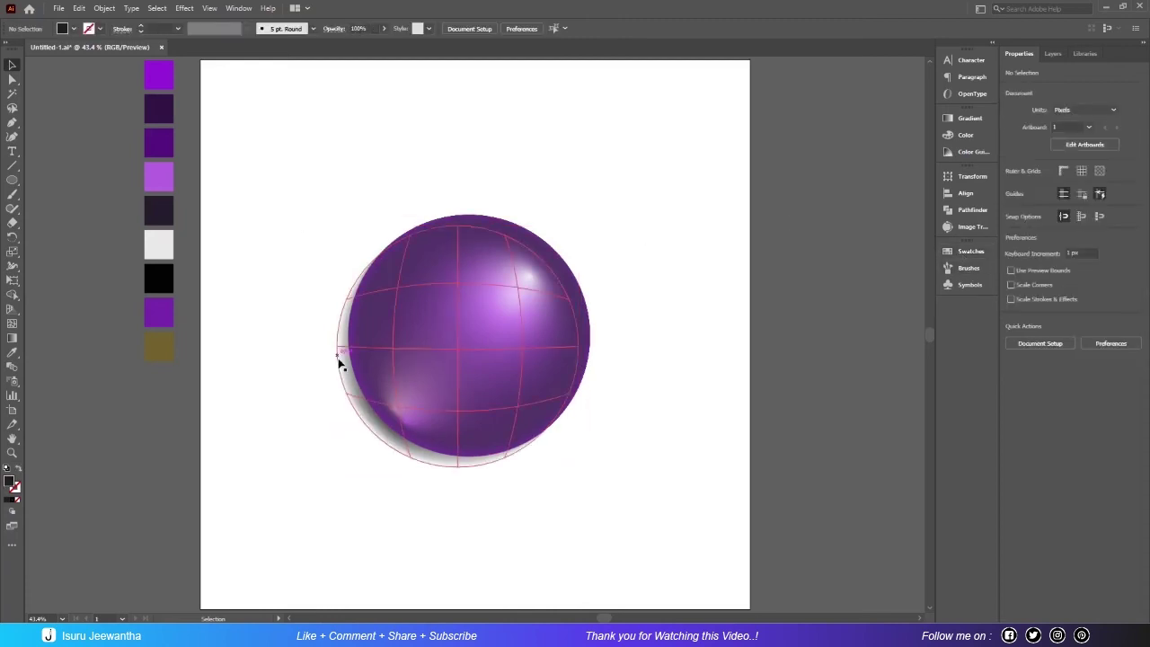
click(360, 406)
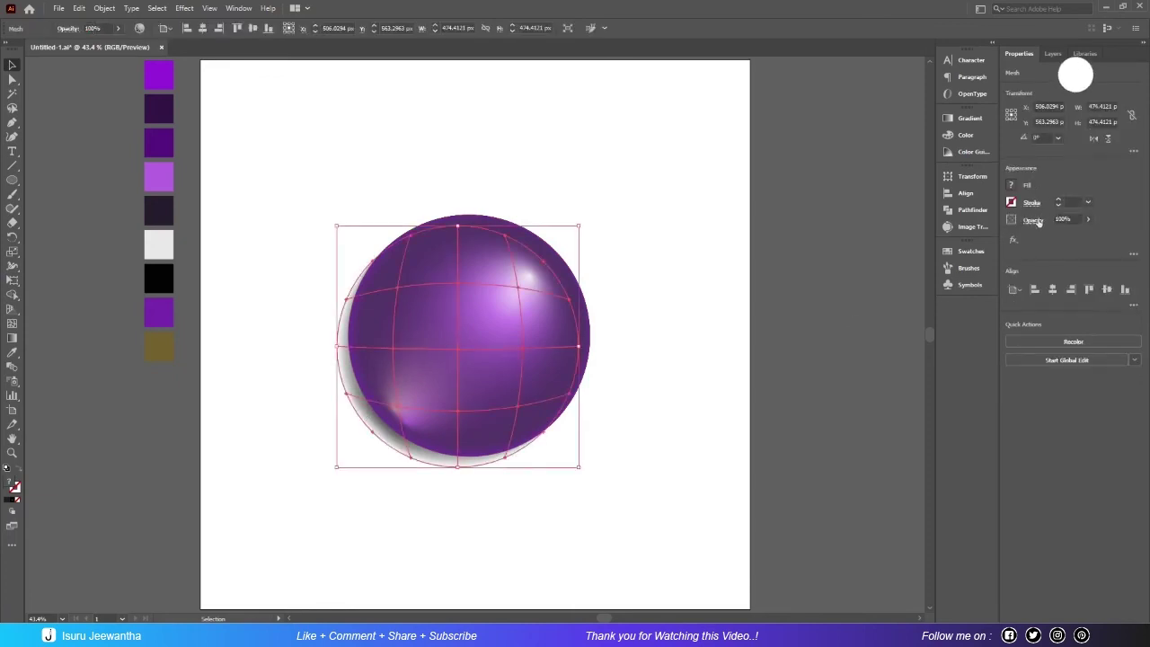
click(1035, 220)
click(944, 241)
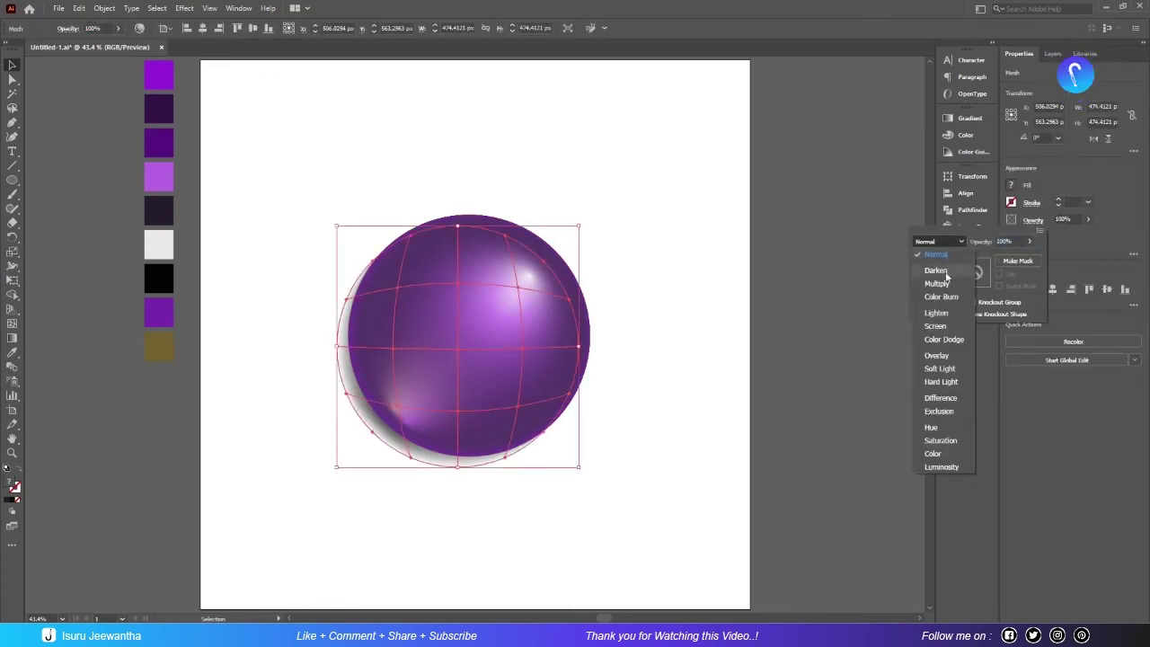
click(768, 253)
key(Down)
key(Down)
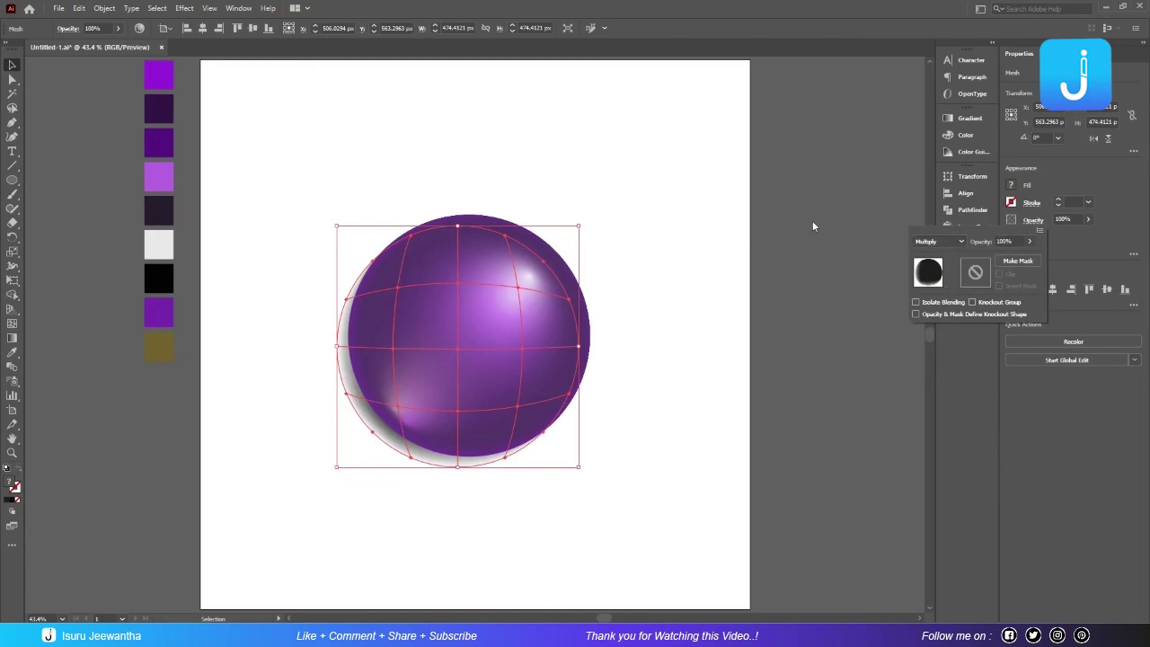
click(499, 118)
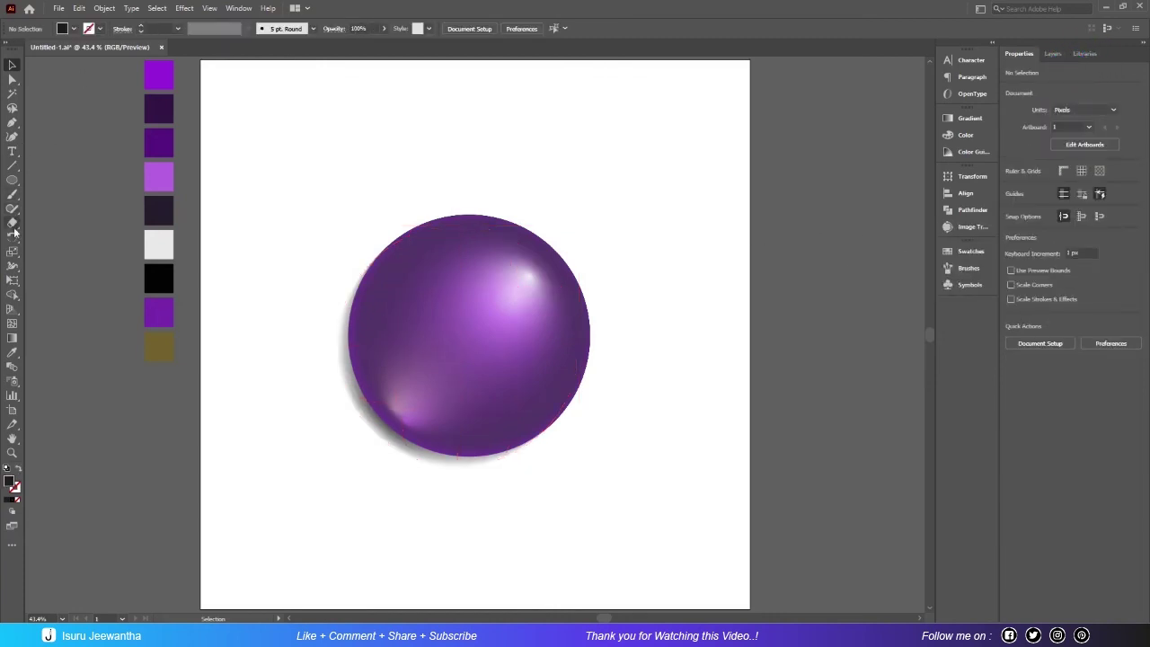
Draw an artboard-sized rectangle, initially filled yellow.
click(12, 182)
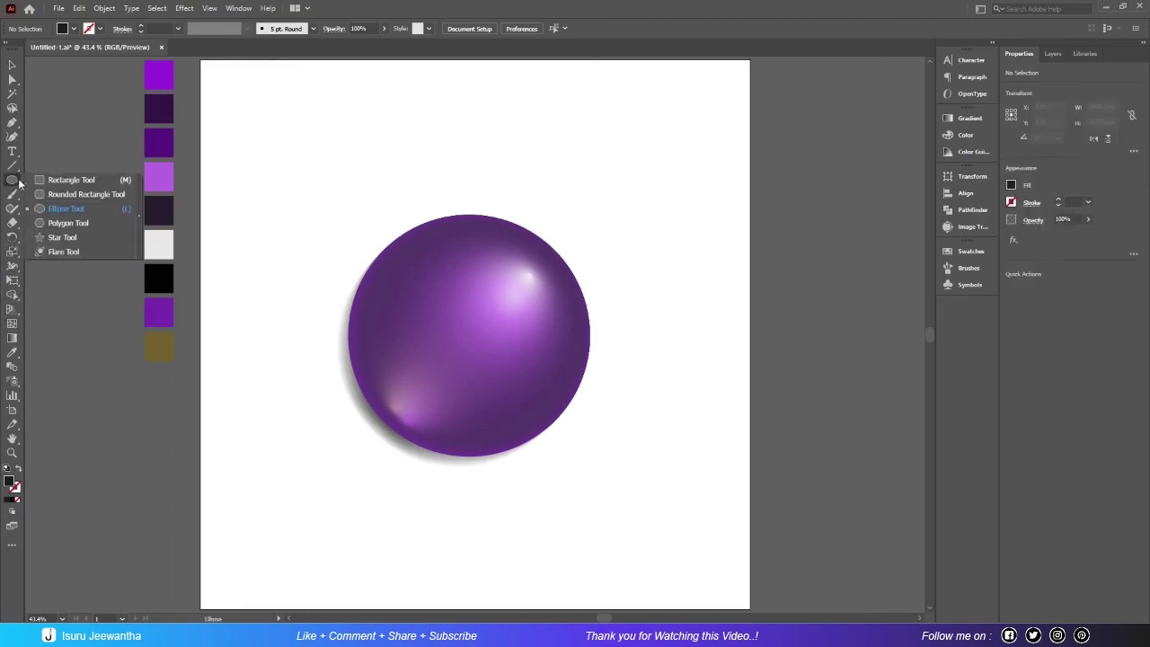
click(77, 180)
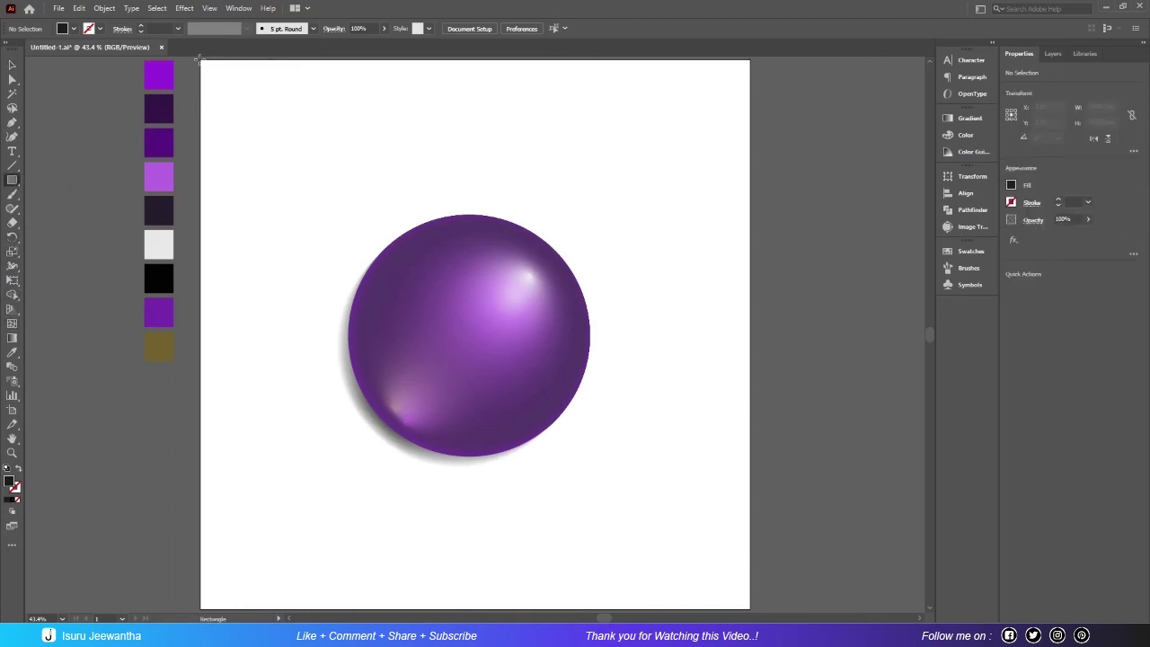
drag(213, 65, 750, 609)
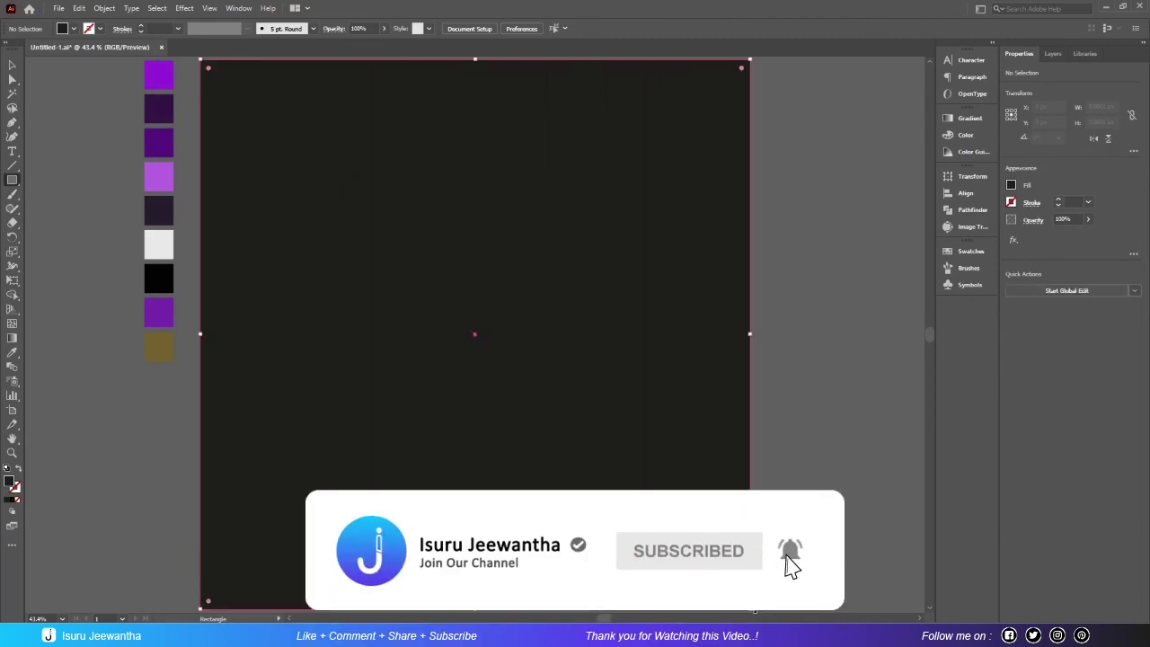
click(74, 28)
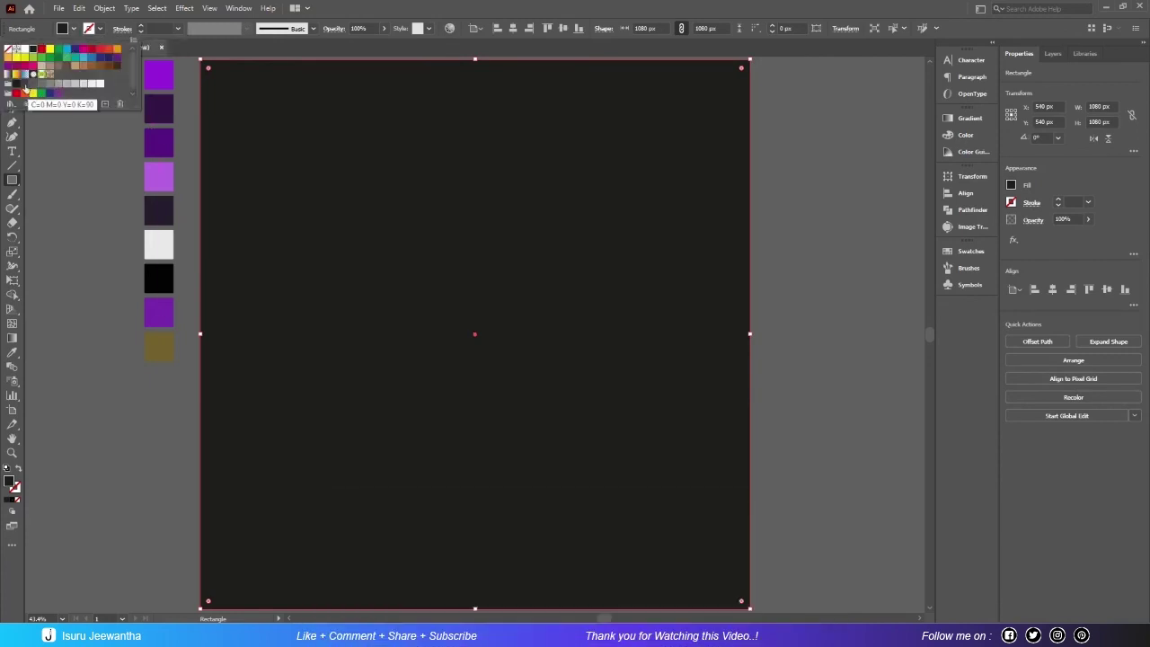
click(51, 50)
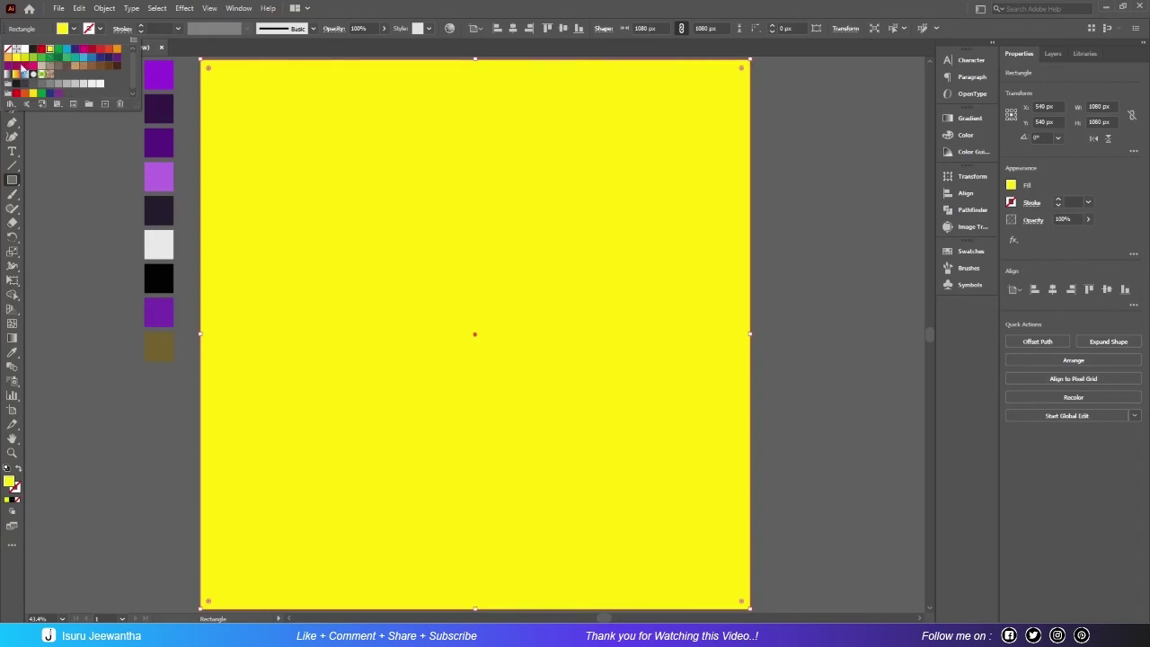
click(504, 6)
click(13, 64)
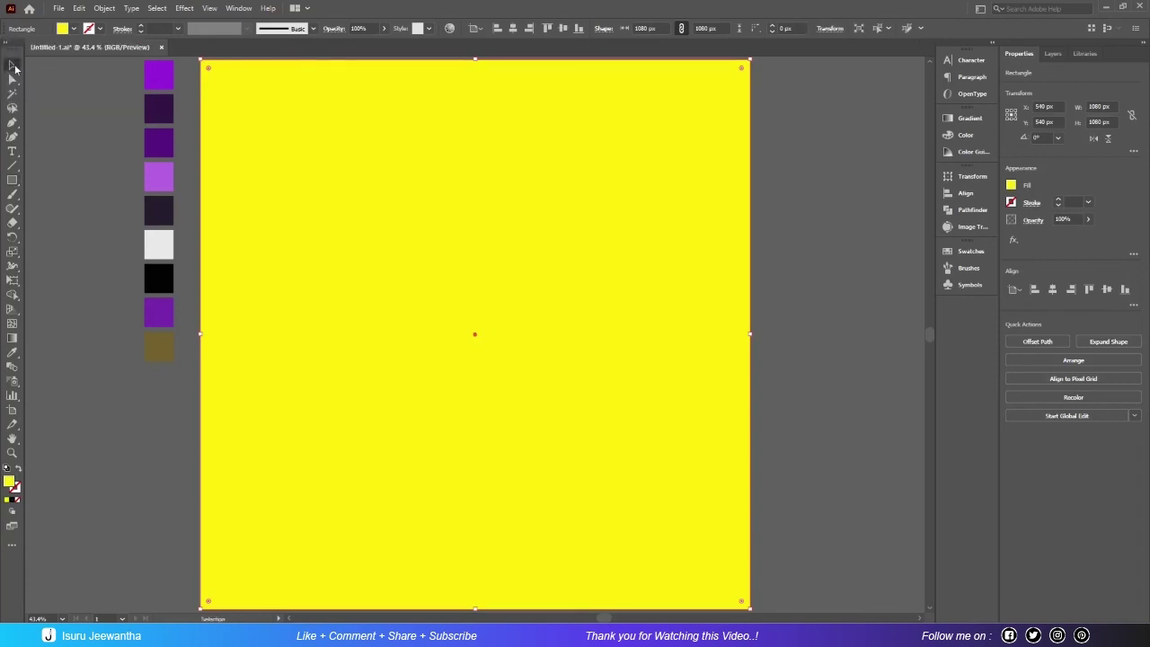
Send the rectangle behind the sphere and fill it light grey.
right_click(431, 274)
mouse_move(464, 491)
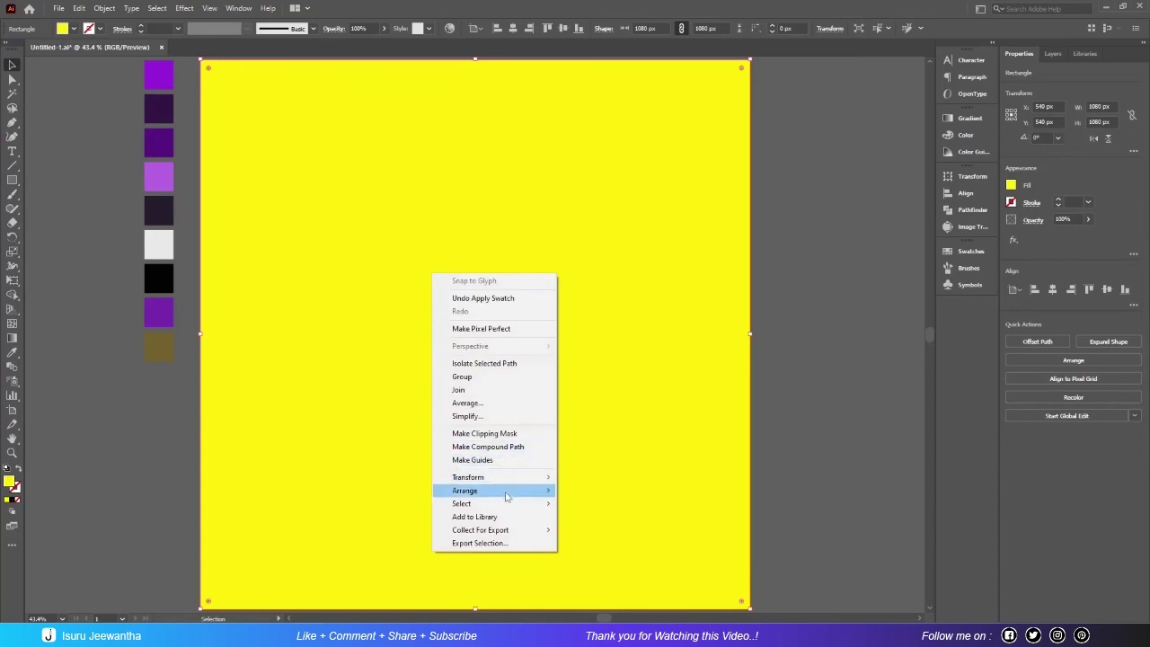
click(595, 529)
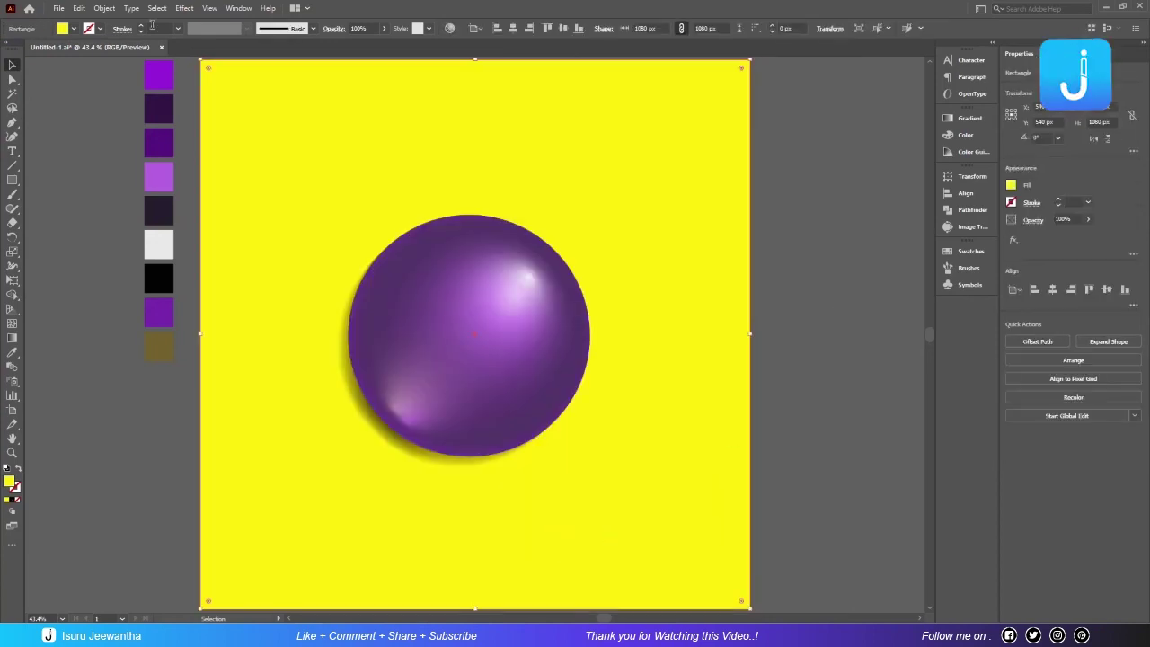
click(75, 30)
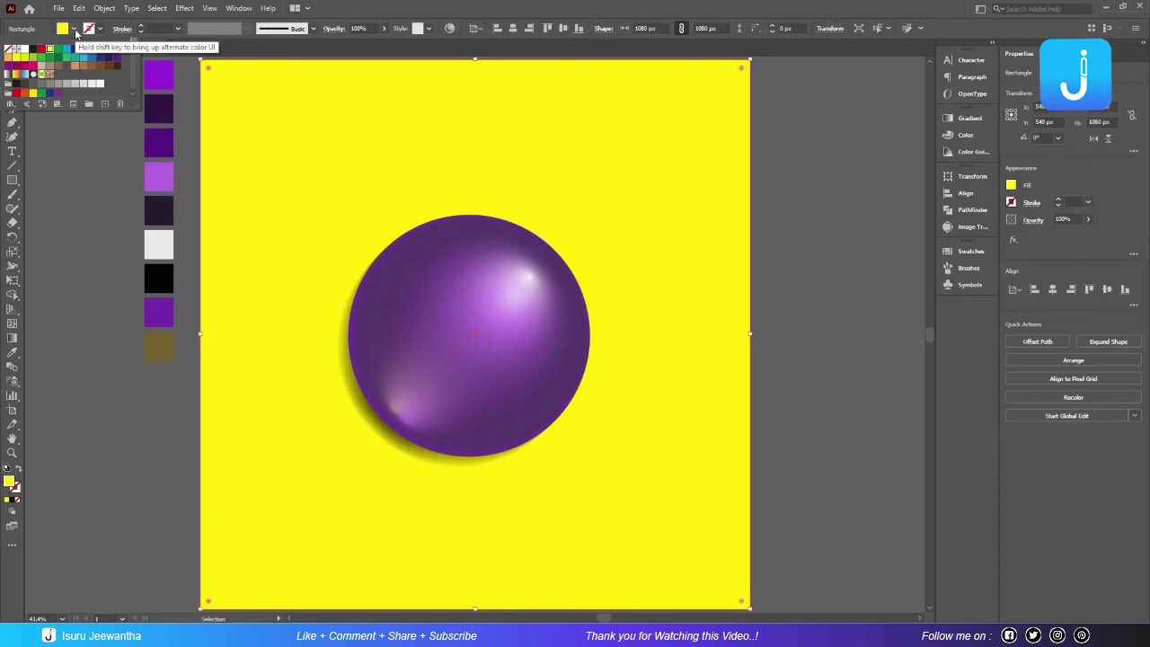
click(25, 85)
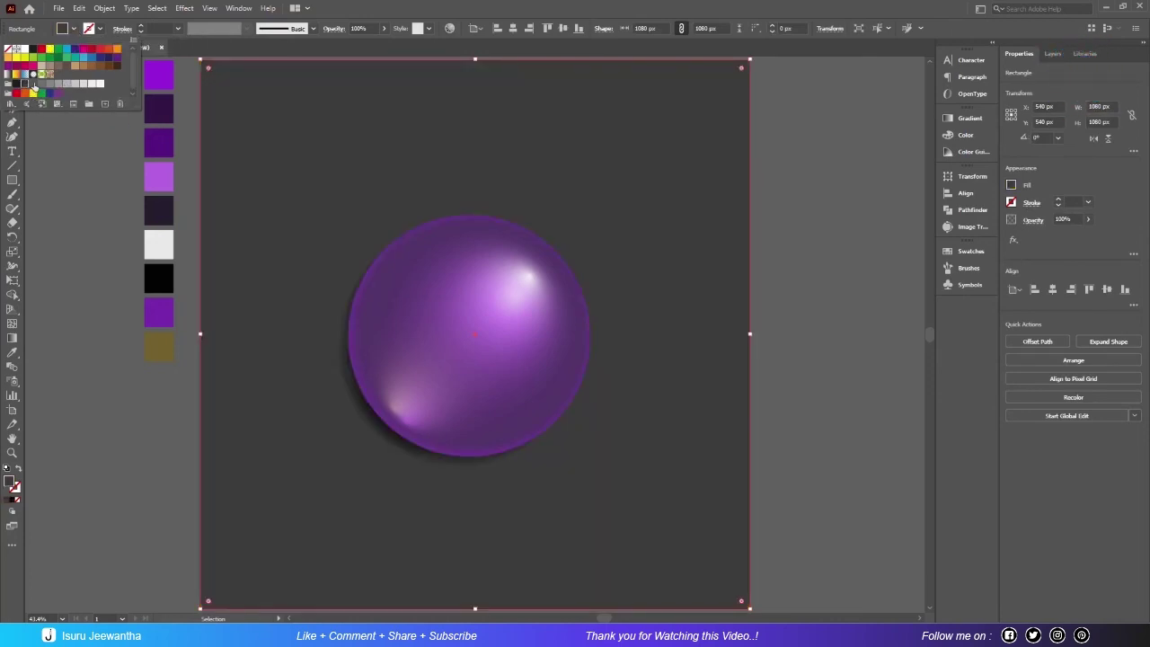
click(33, 84)
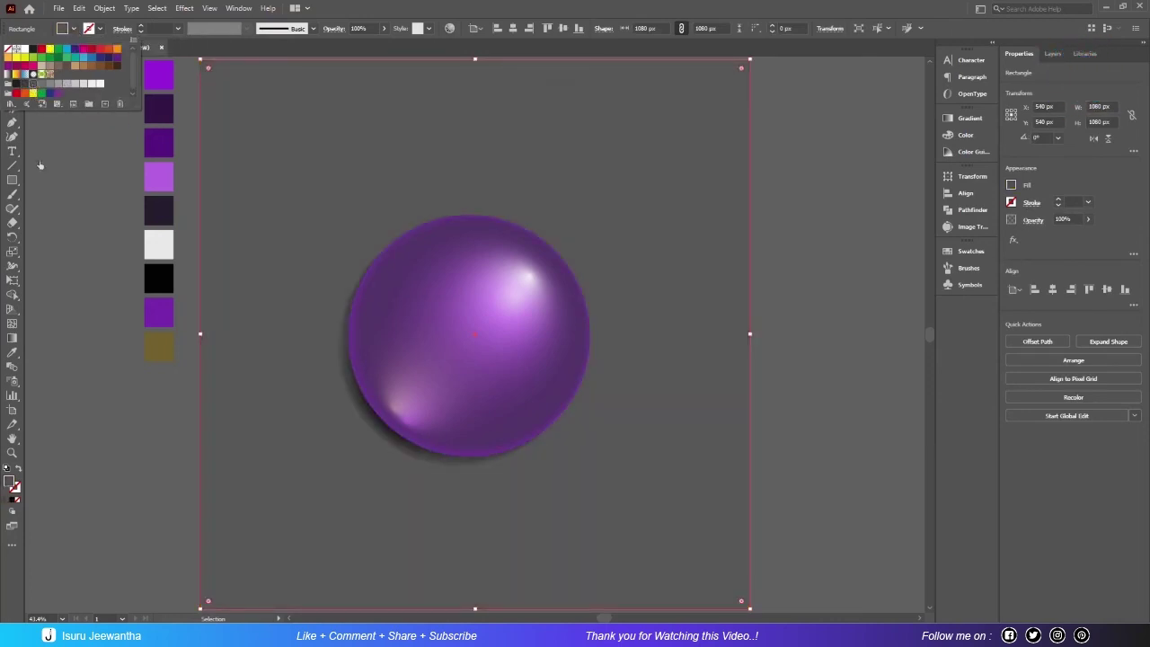
click(101, 436)
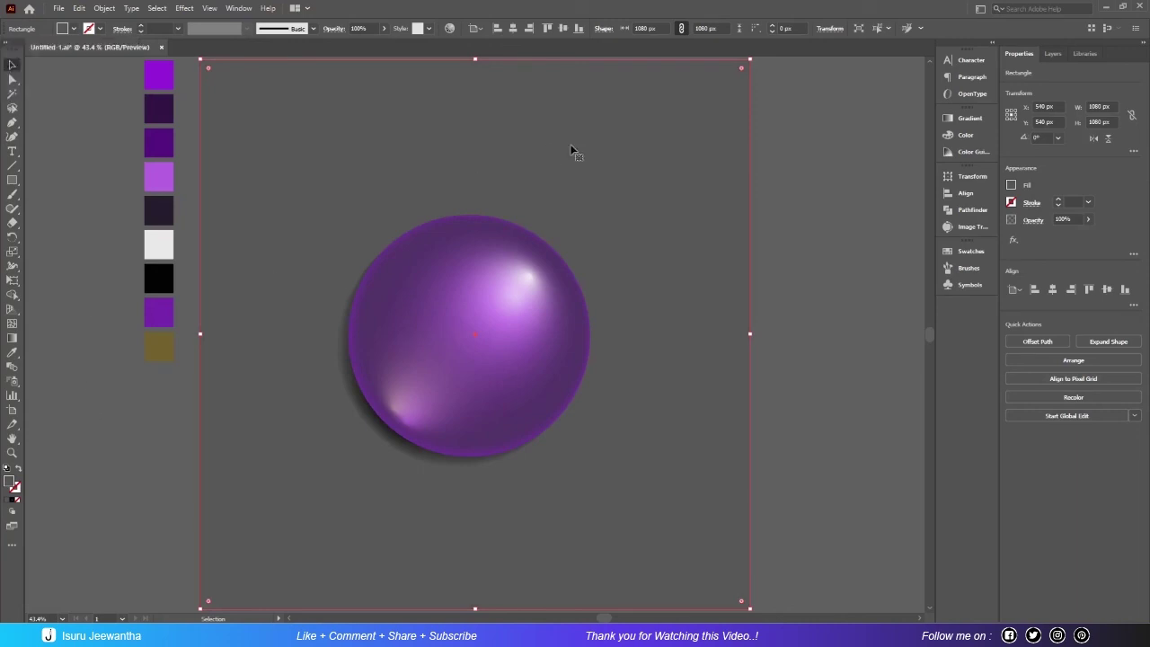
click(844, 231)
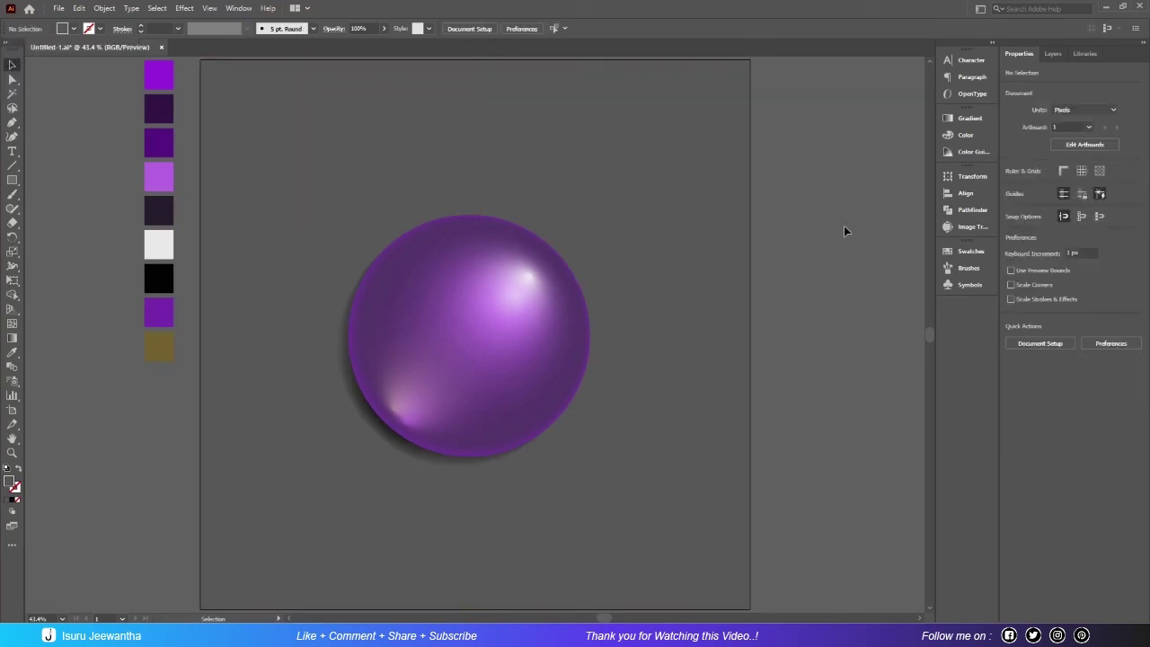